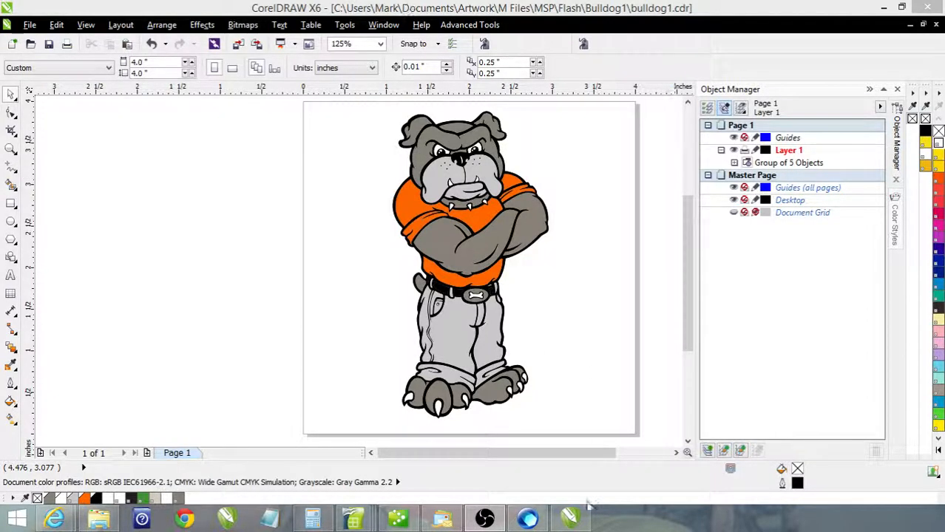
Step: Look over the empty movie in Sothink SWF Quicker and the bulldog artwork in CorelDRAW, ending in CorelDRAW
click(528, 519)
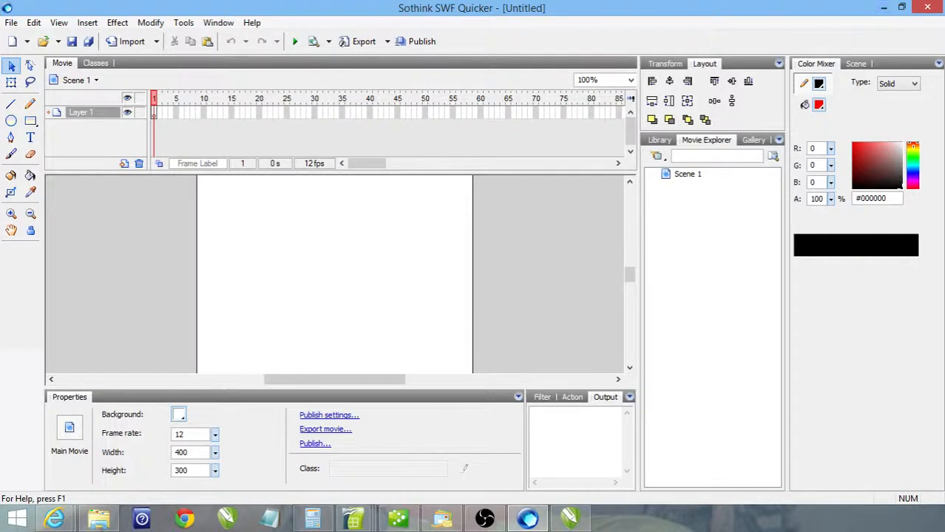
click(571, 519)
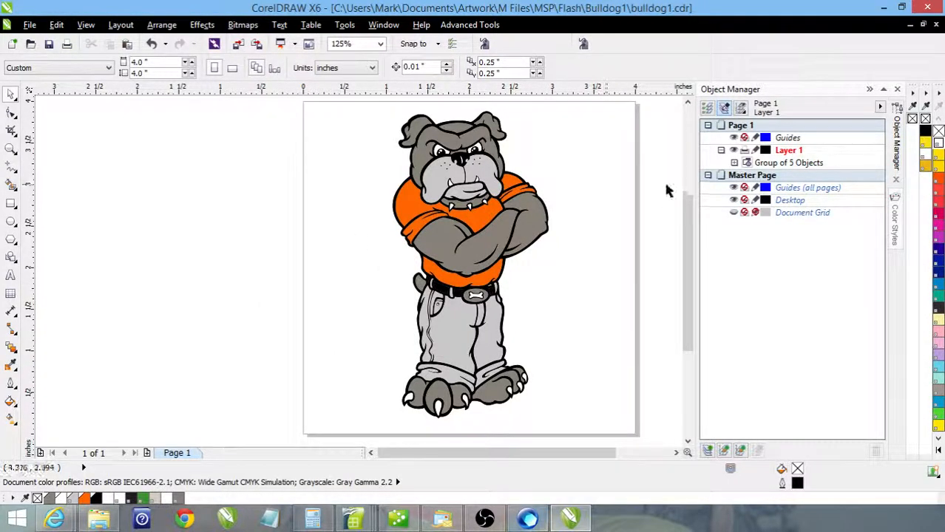
click(528, 520)
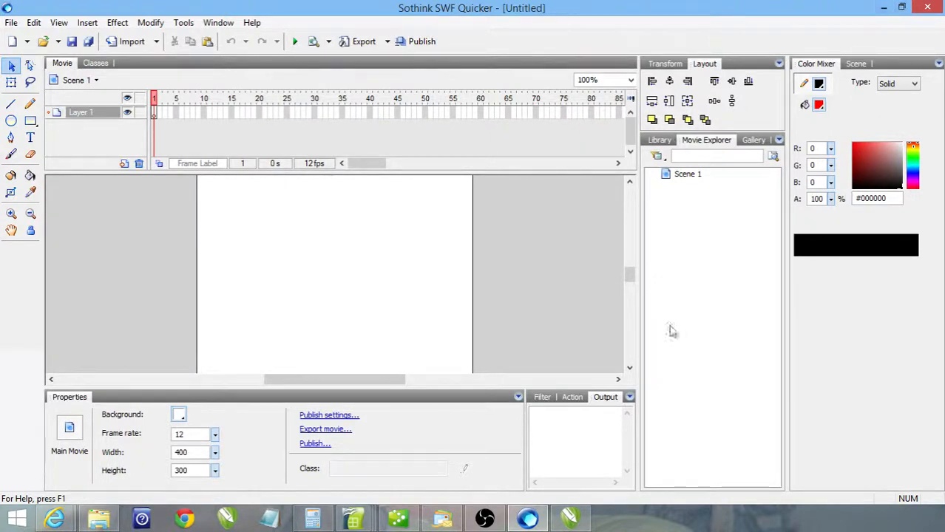
click(581, 522)
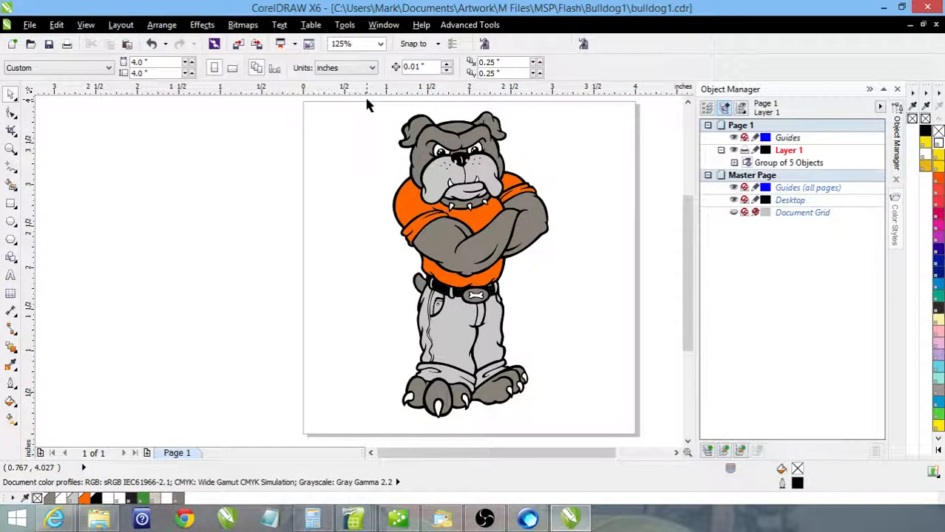
Step: Ungroup the entire bulldog drawing into individual curves and check them in the object list
drag(369, 103, 595, 428)
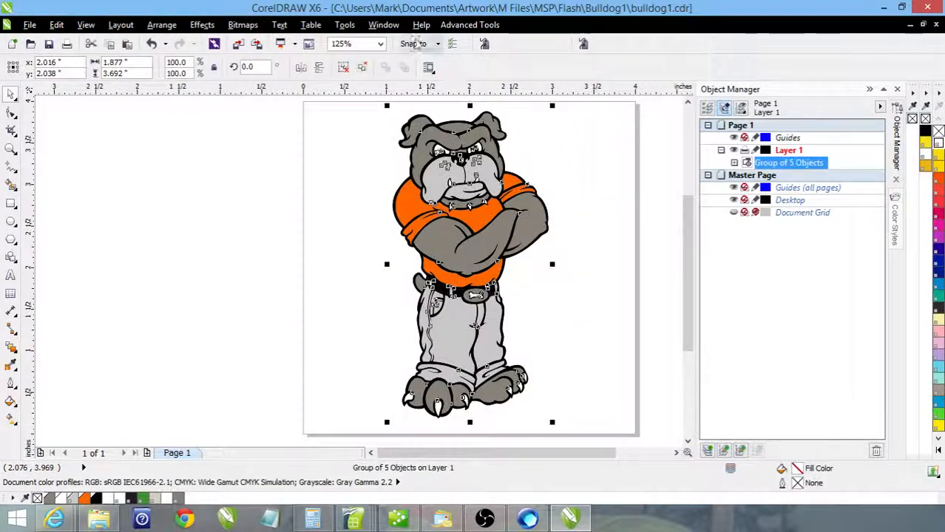
click(363, 68)
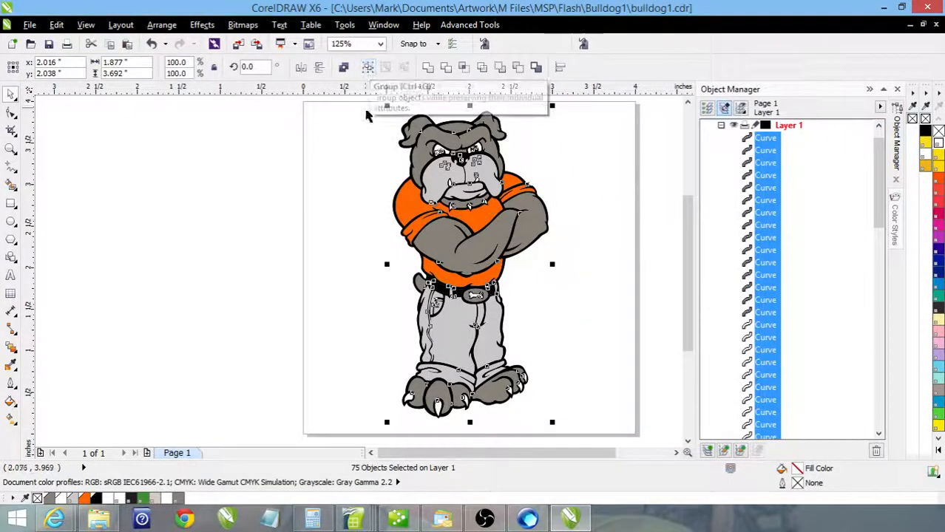
click(355, 137)
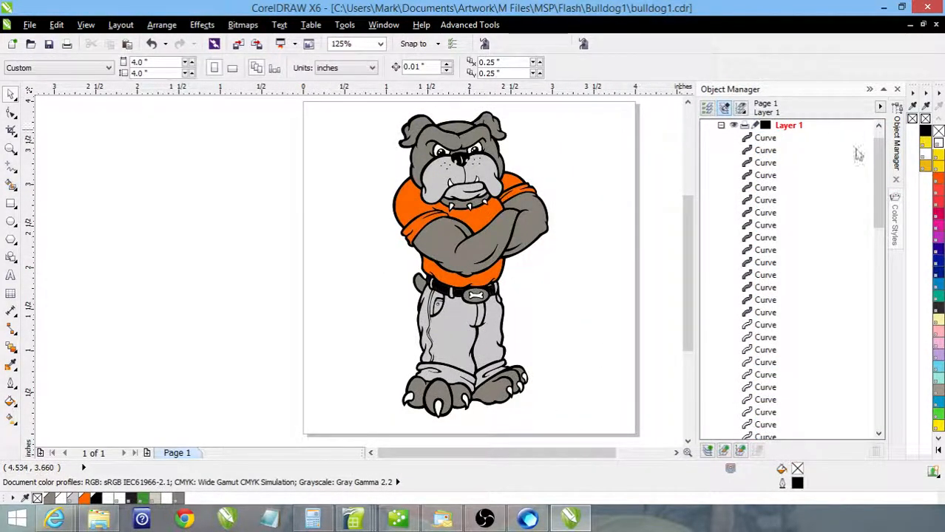
drag(877, 164, 877, 190)
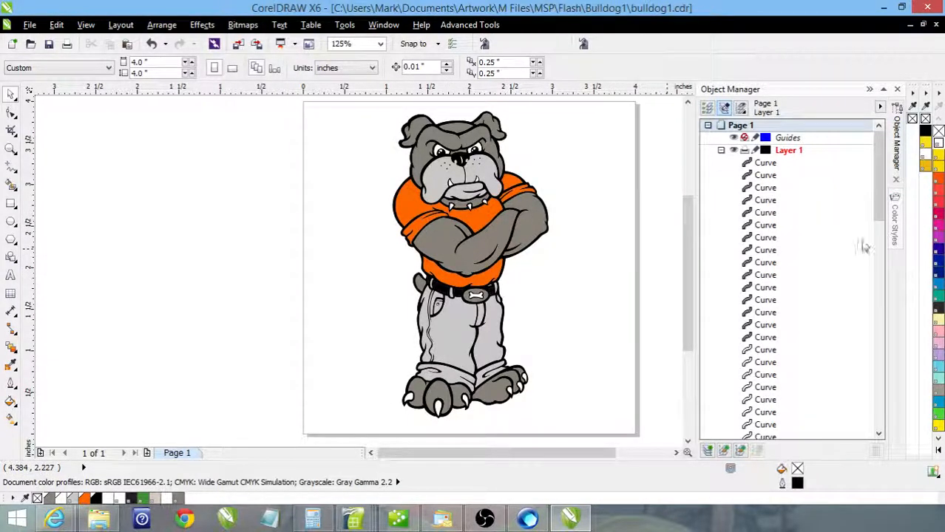
Step: Try to add color styles from all of the bulldog's objects, and save the drawing
click(896, 221)
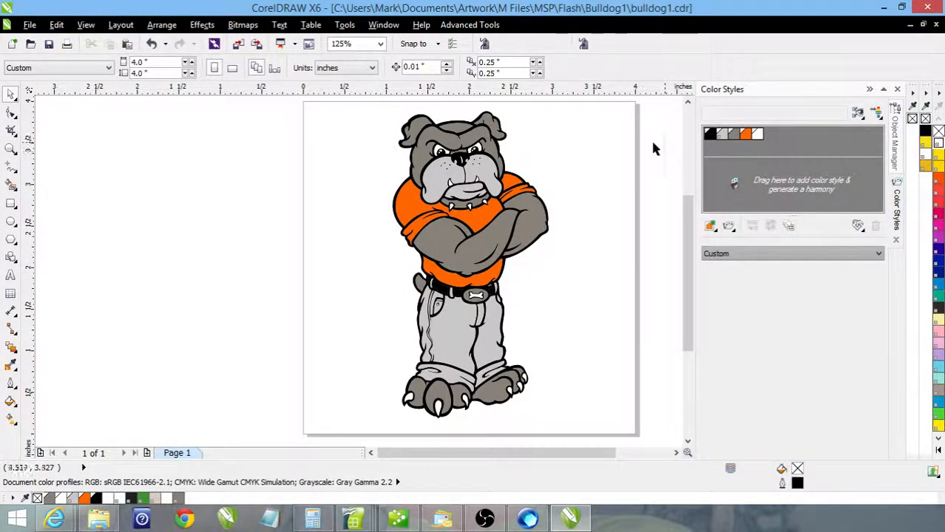
drag(361, 116, 616, 462)
drag(456, 204, 747, 186)
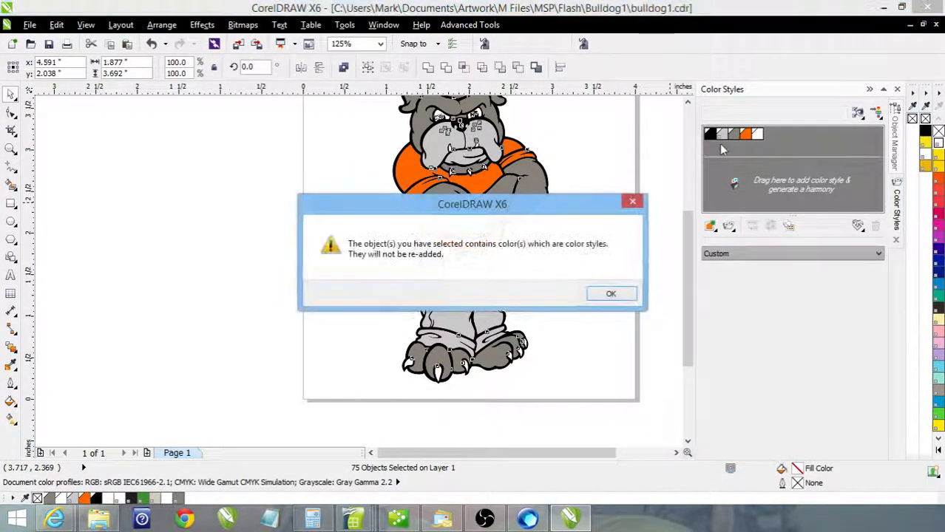
click(611, 295)
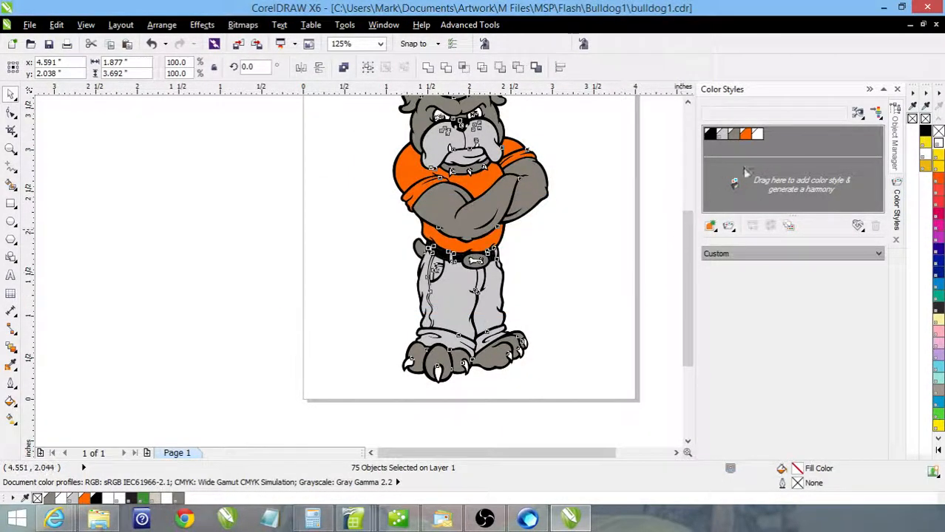
click(687, 103)
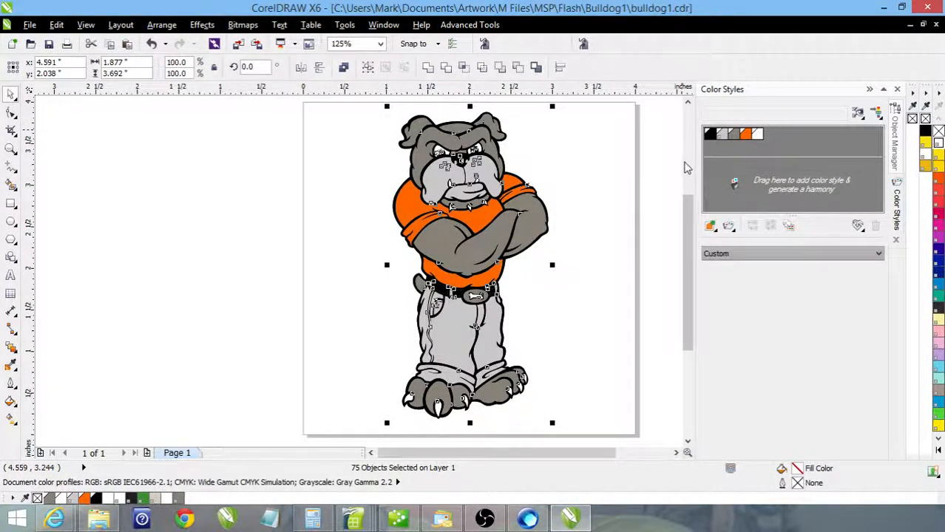
click(660, 144)
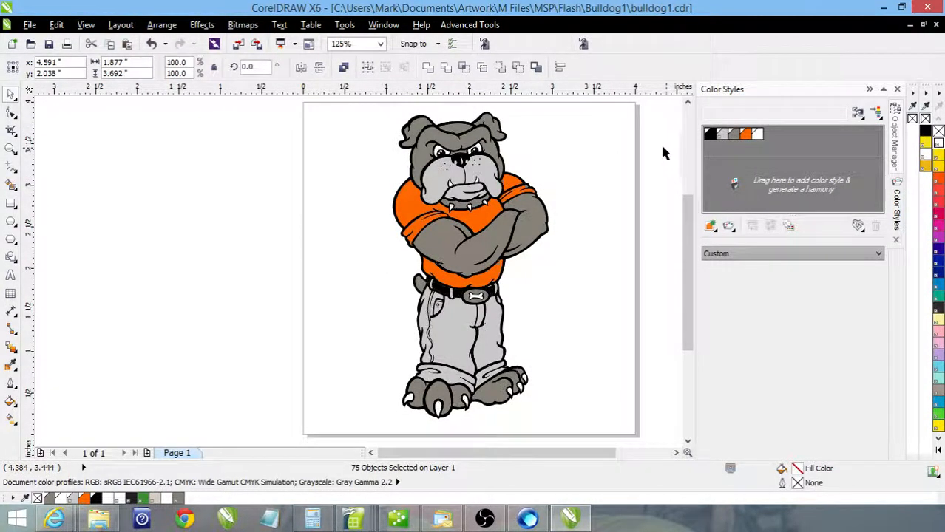
click(49, 46)
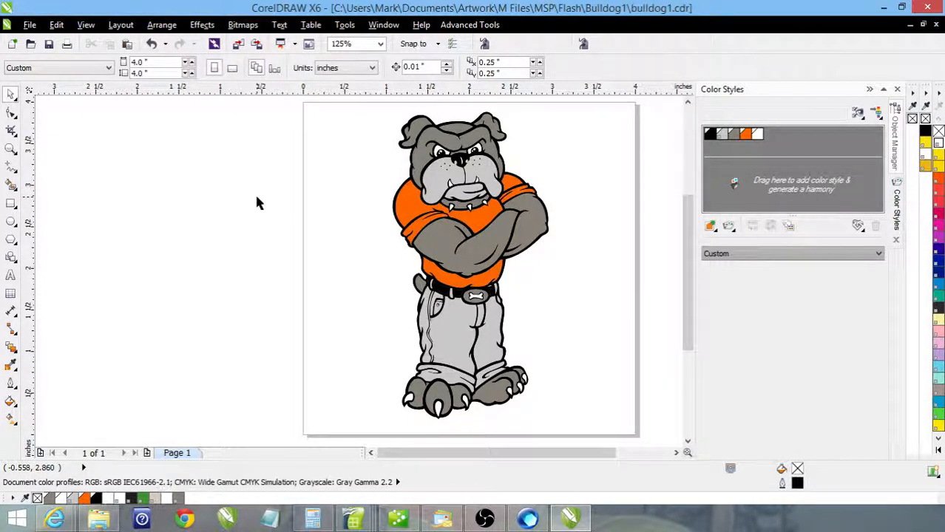
Step: Begin a new object search in the Find Wizard for objects with a Uniform Color fill
click(28, 24)
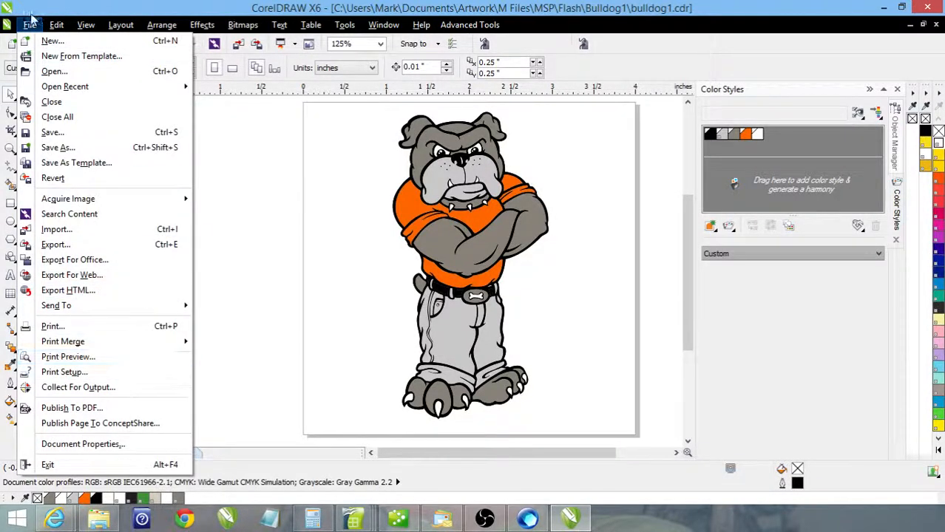
mouse_move(57, 24)
mouse_move(111, 338)
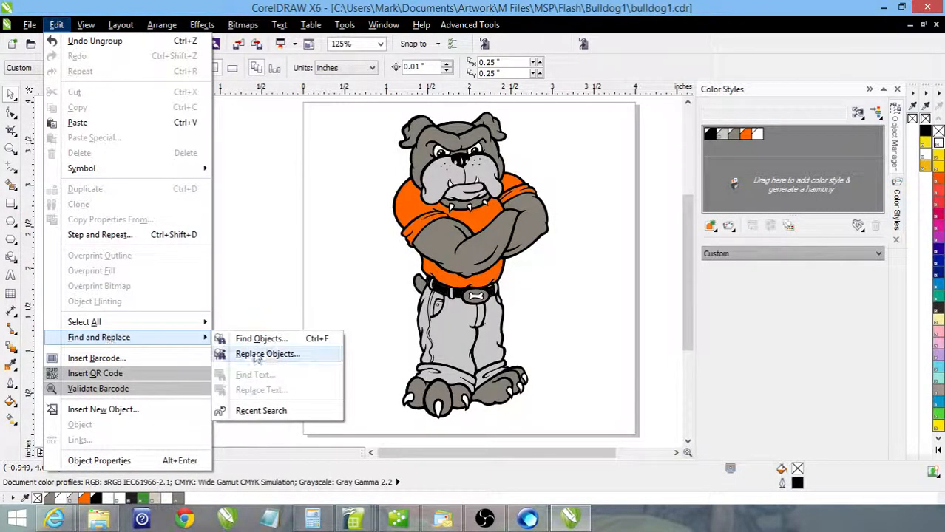
click(288, 339)
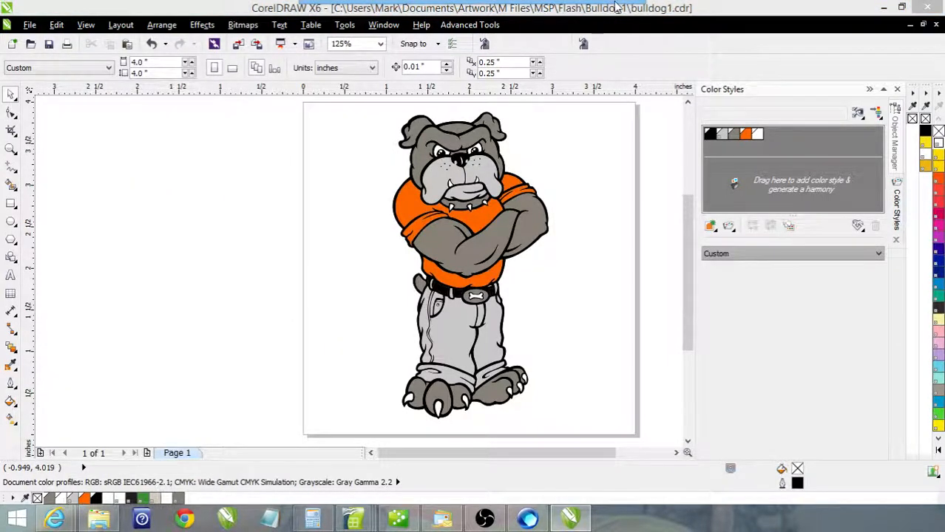
drag(281, 194, 219, 172)
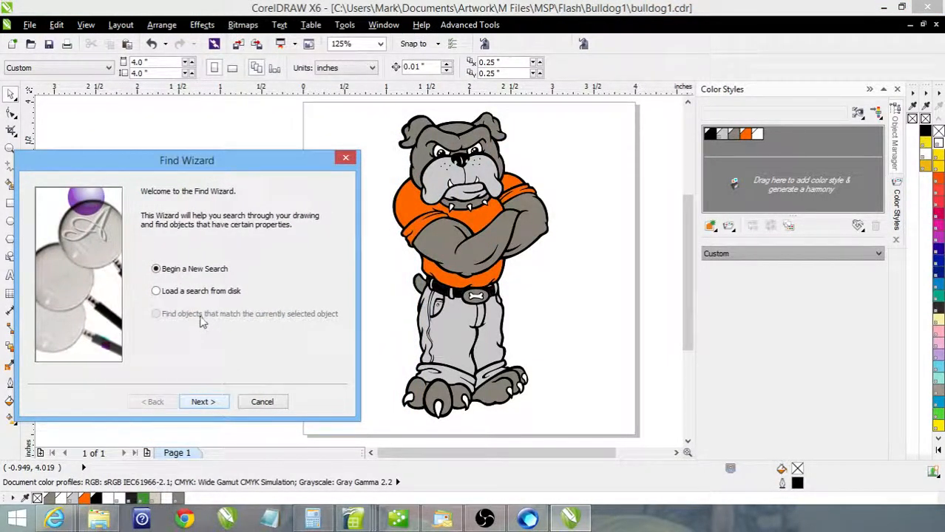
click(201, 402)
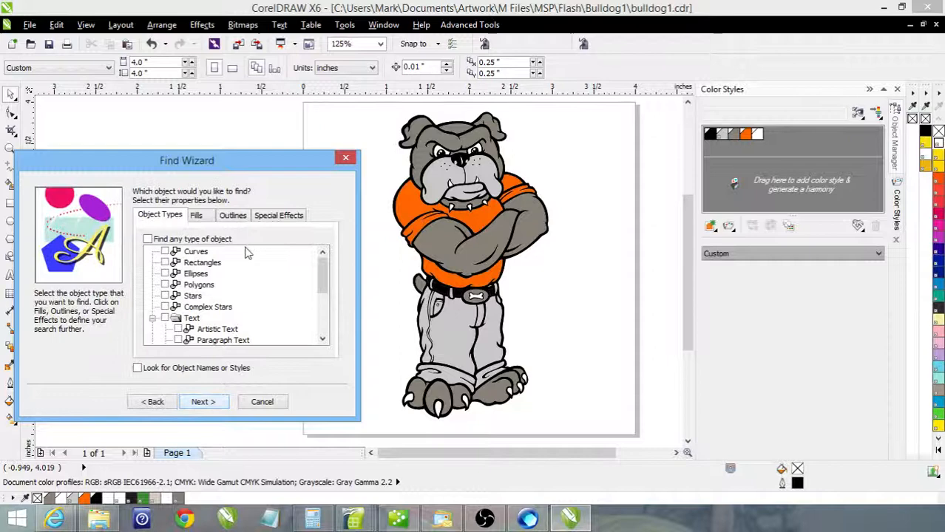
click(201, 217)
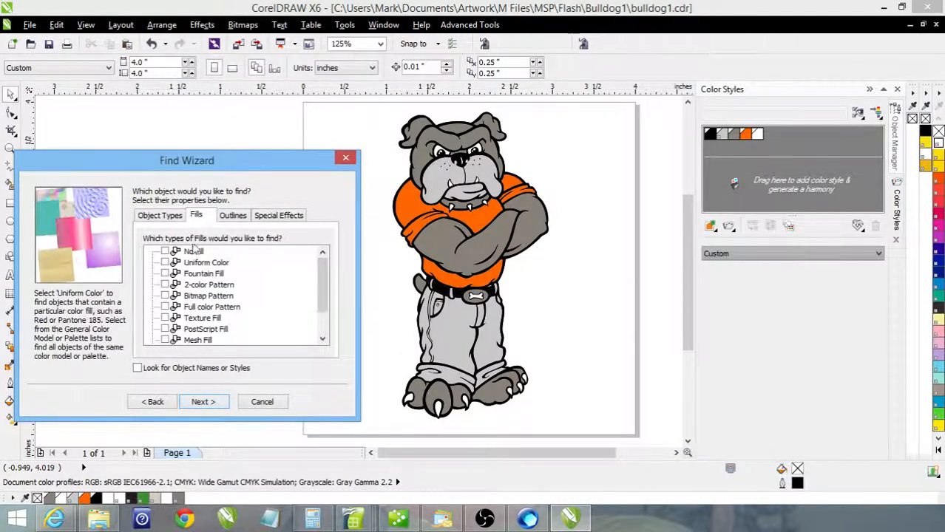
click(201, 401)
Step: Restrict the search to a specific uniform fill color sampled from the bulldog's dark gray ear, and run it
click(118, 228)
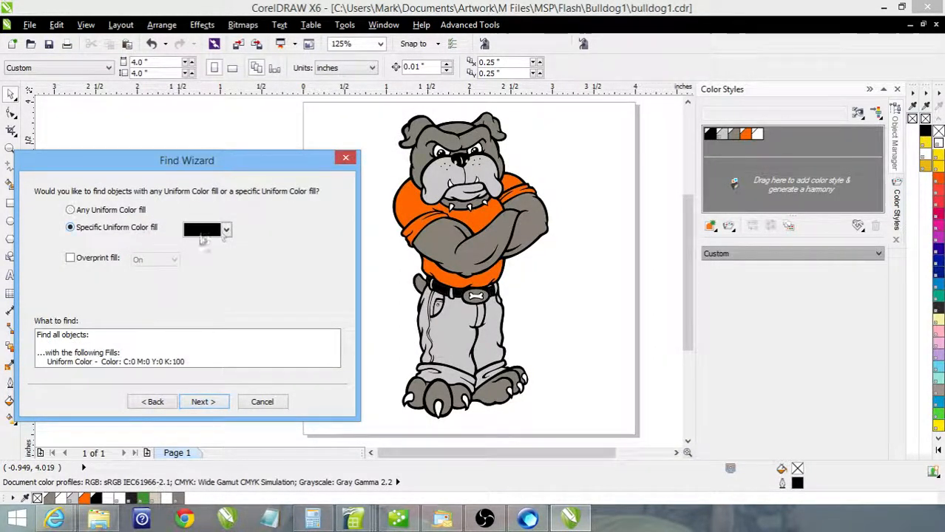
click(226, 231)
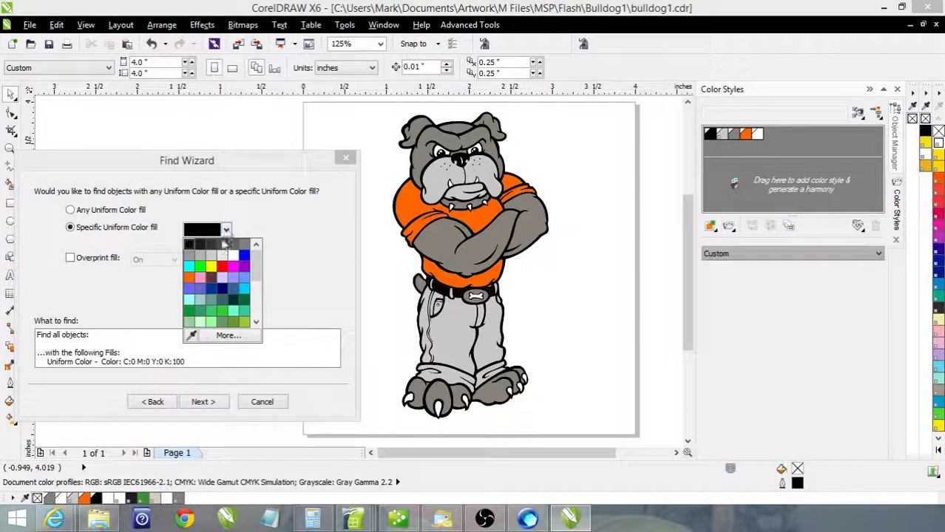
click(192, 337)
click(422, 127)
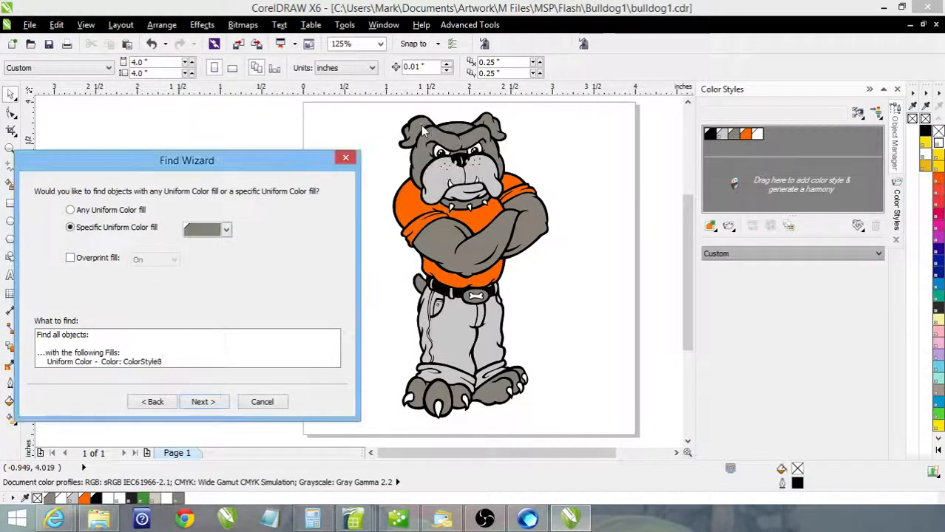
click(204, 402)
click(204, 402)
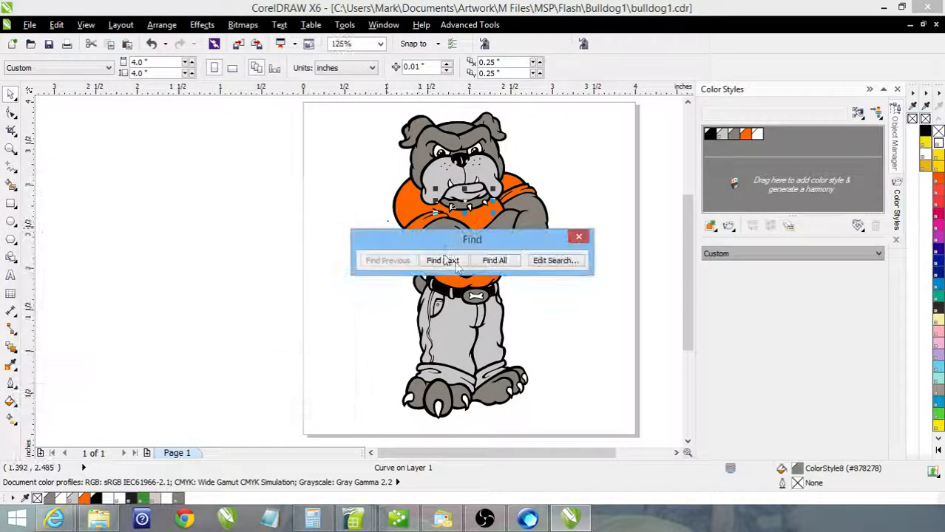
Step: Select all objects with the dark gray fill and group them
click(495, 260)
click(161, 25)
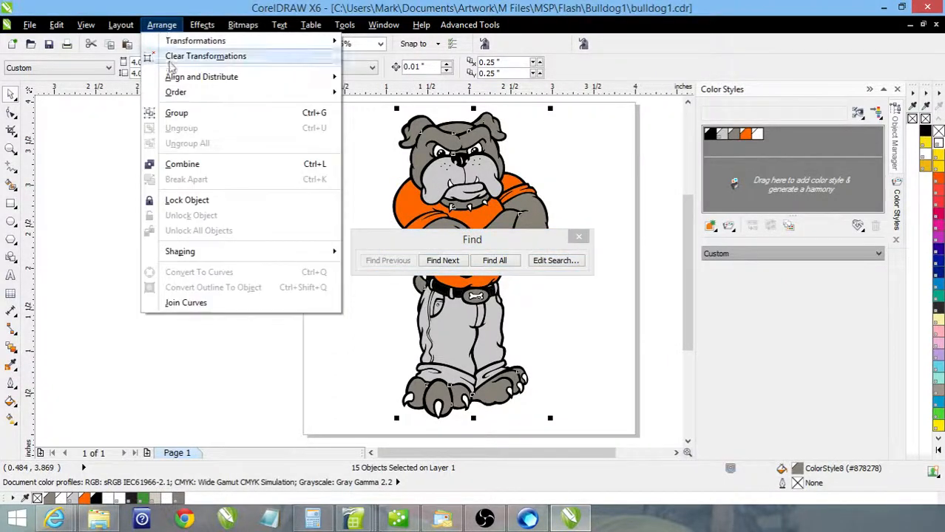
click(186, 112)
Step: Edit the search to look for the white fill sampled from the bulldog, and run it
click(550, 264)
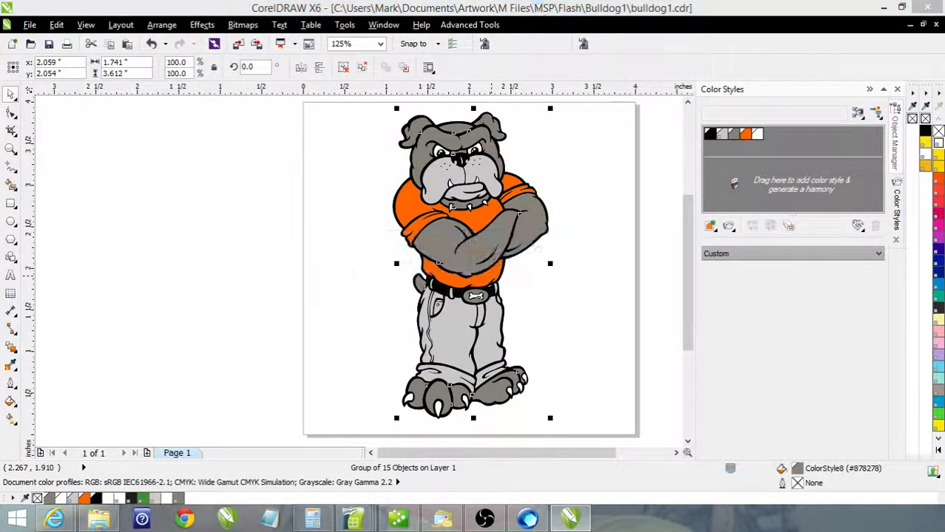
drag(346, 94, 281, 188)
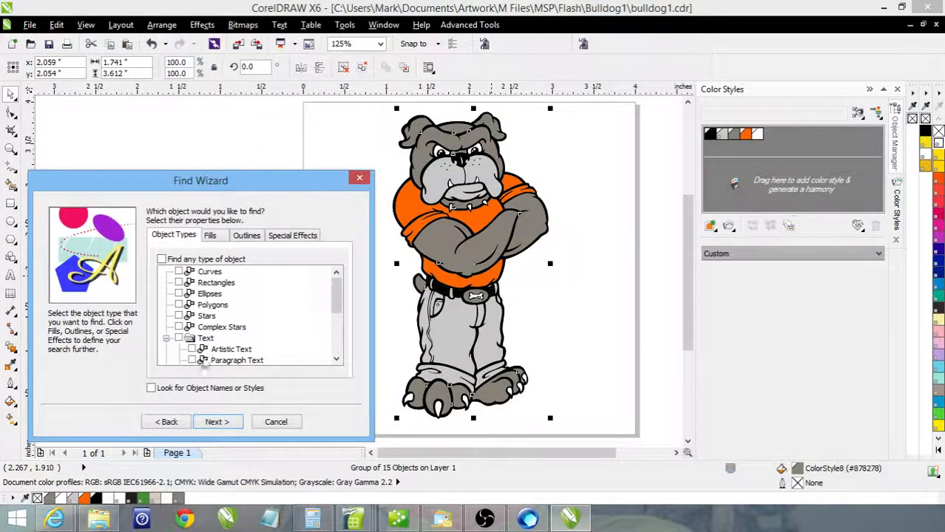
click(212, 422)
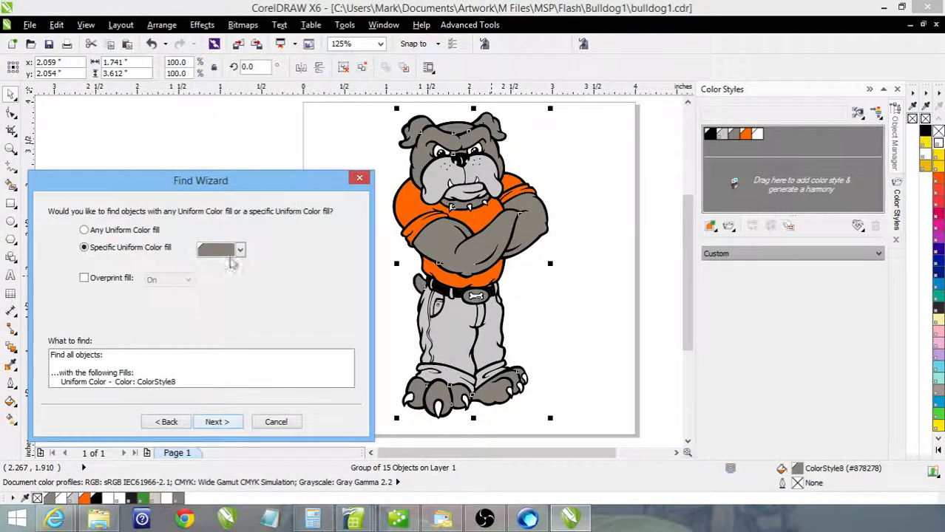
click(229, 252)
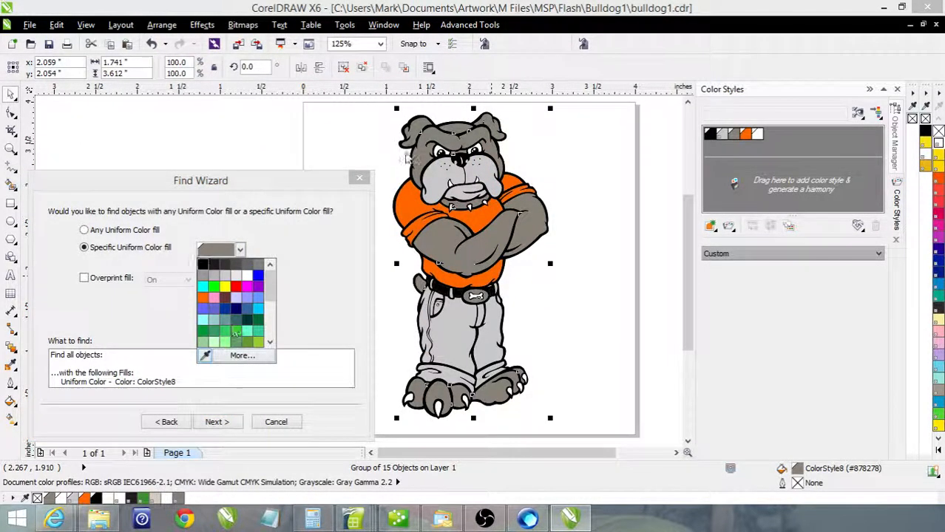
click(206, 355)
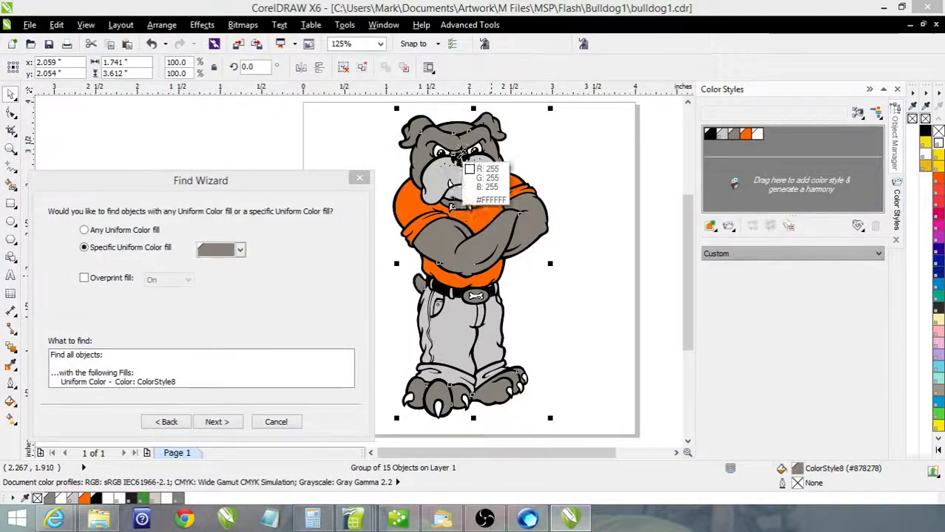
click(419, 135)
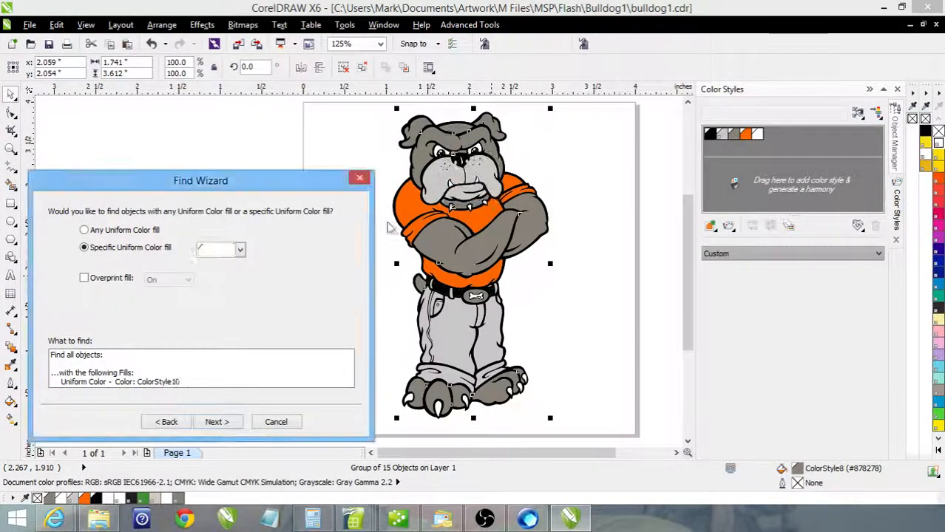
click(217, 421)
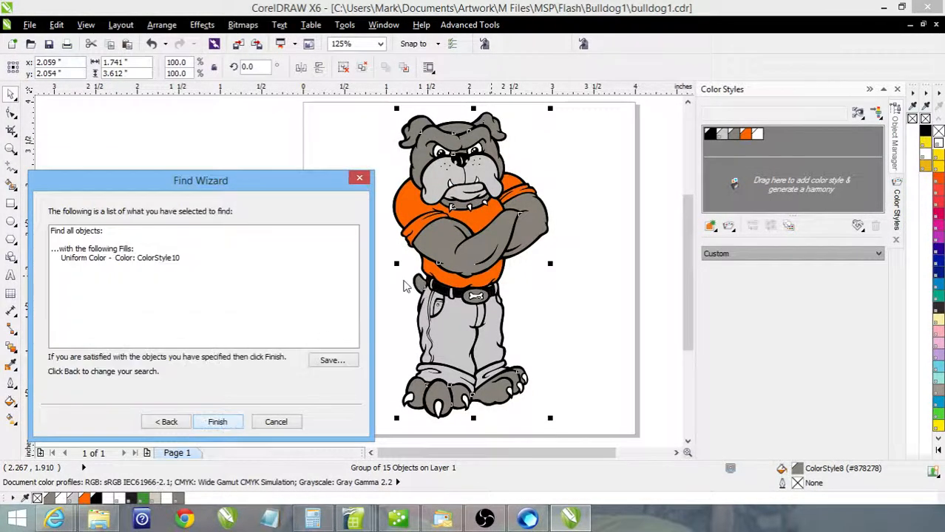
click(217, 423)
Step: Select all white-filled objects and group them
click(492, 261)
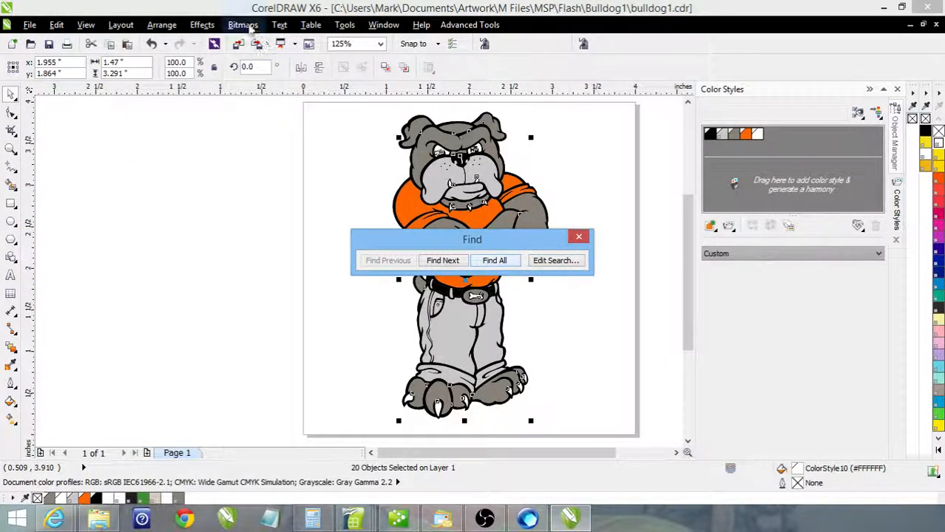
click(164, 26)
click(178, 116)
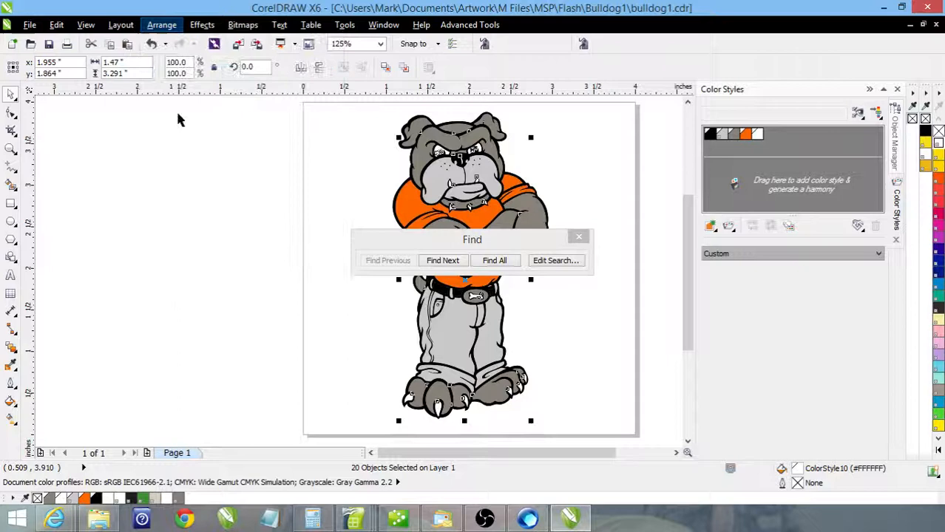
Step: Edit the search to look for the light gray fill sampled from the bulldog's muzzle, and run it
click(540, 260)
drag(560, 0, 334, 189)
click(262, 425)
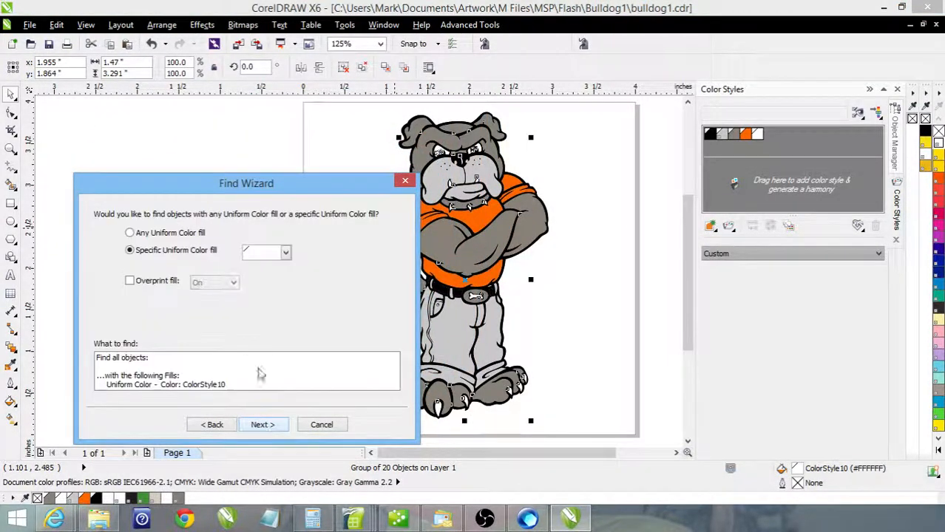
click(286, 252)
click(253, 364)
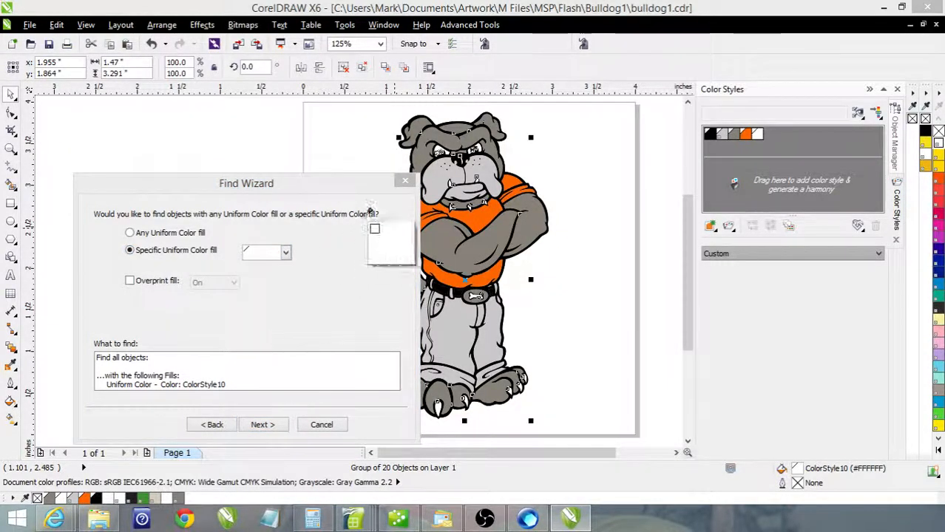
click(435, 182)
click(263, 425)
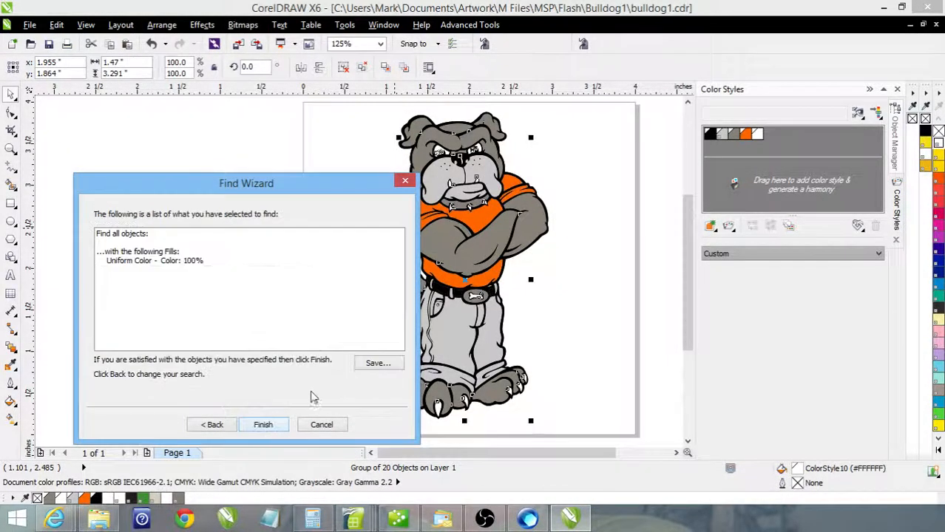
click(271, 427)
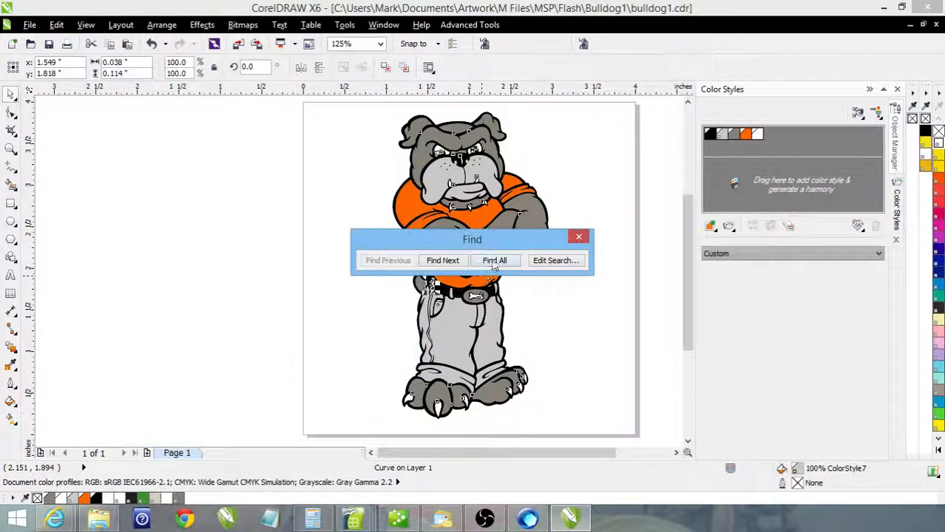
Step: Select all objects with the light gray fill and group them
click(161, 25)
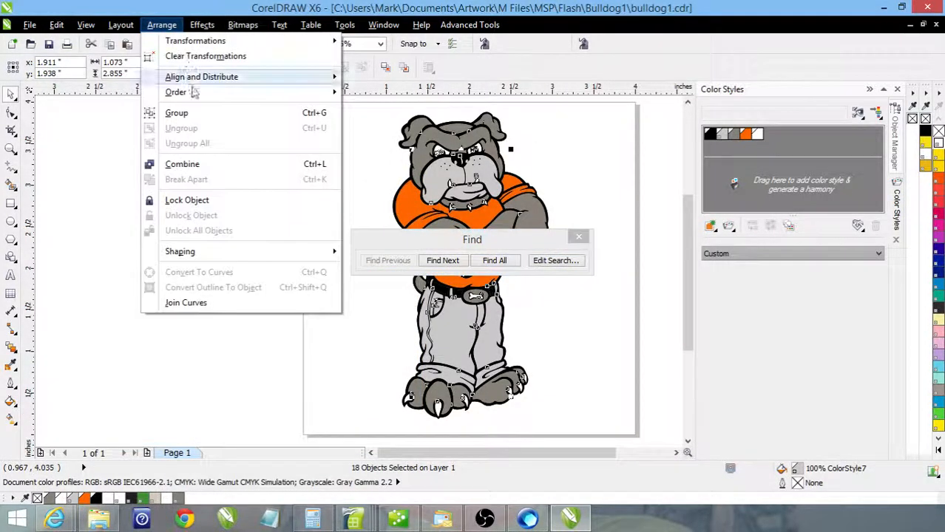
click(176, 113)
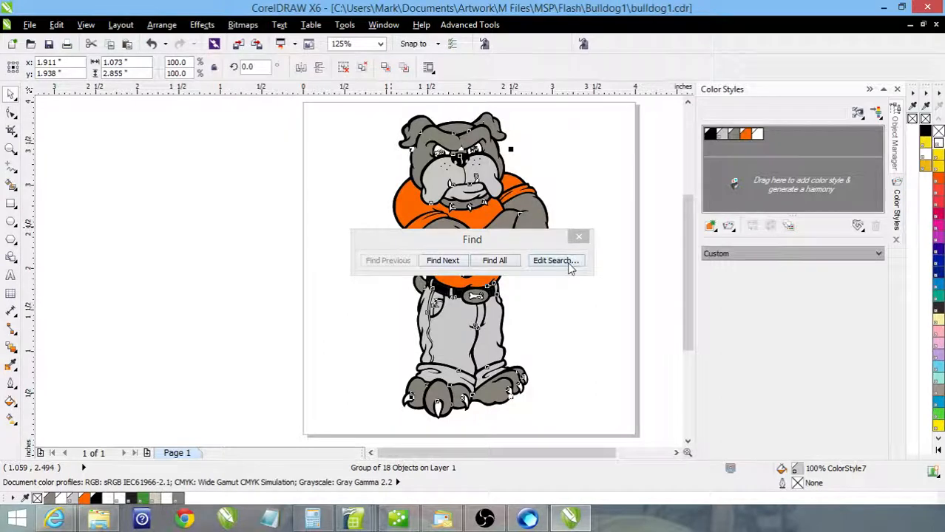
Step: Edit the search to look for the orange fill sampled from the bulldog's shirt, and run it
click(579, 236)
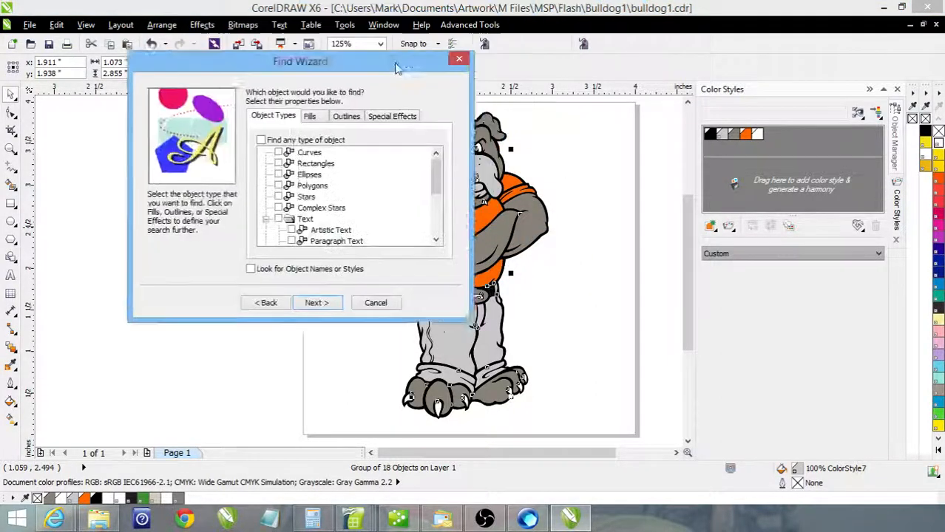
drag(395, 66, 287, 185)
click(209, 421)
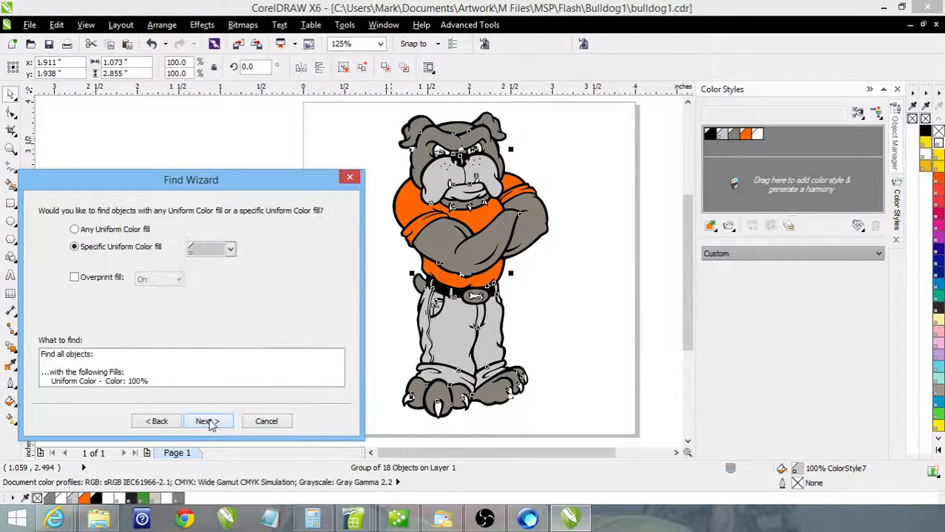
click(227, 250)
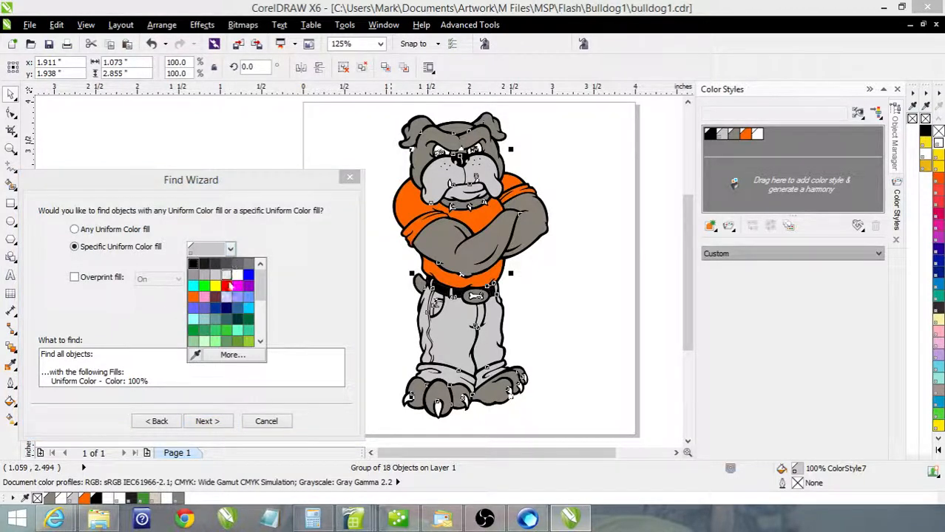
click(195, 356)
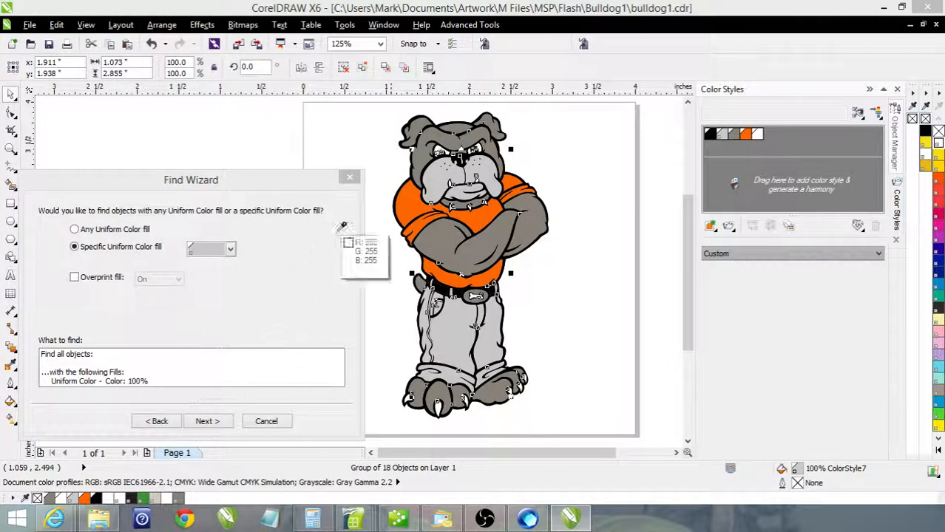
click(410, 213)
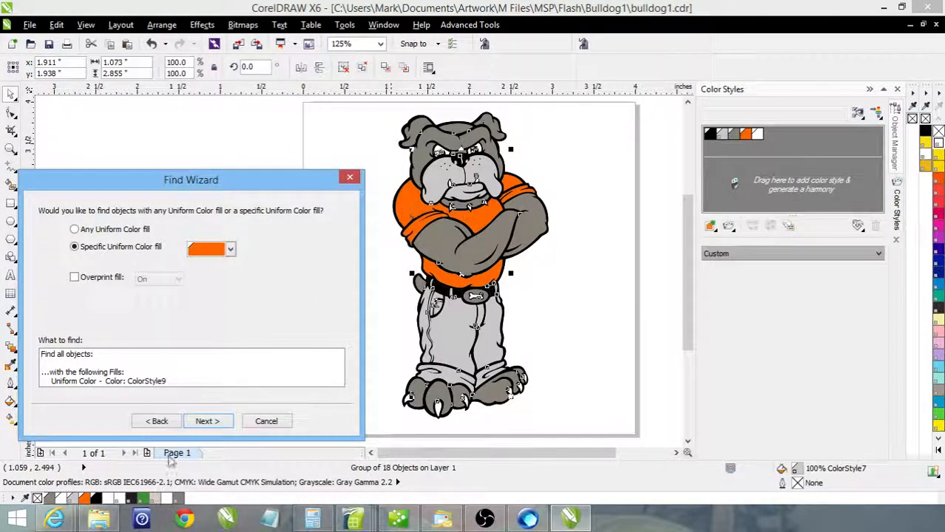
click(207, 420)
click(219, 423)
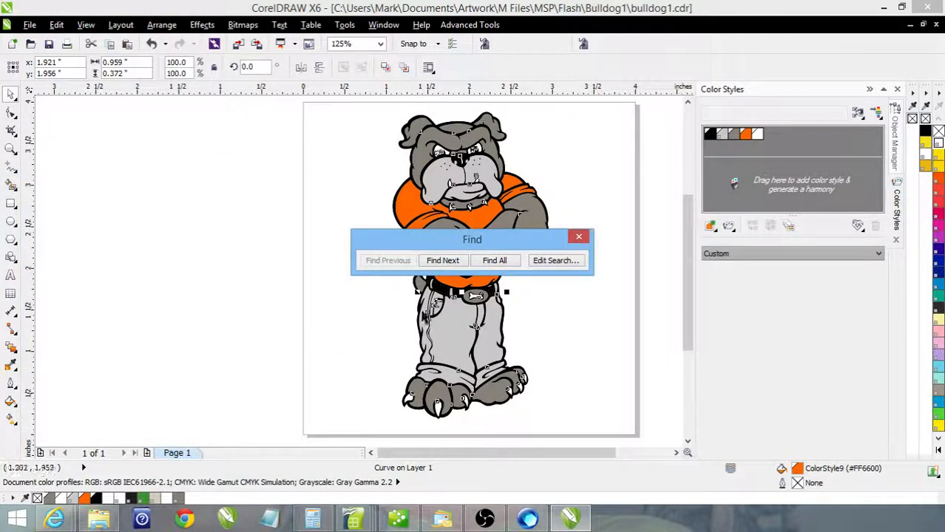
Step: Select all orange-filled objects and group them
click(496, 261)
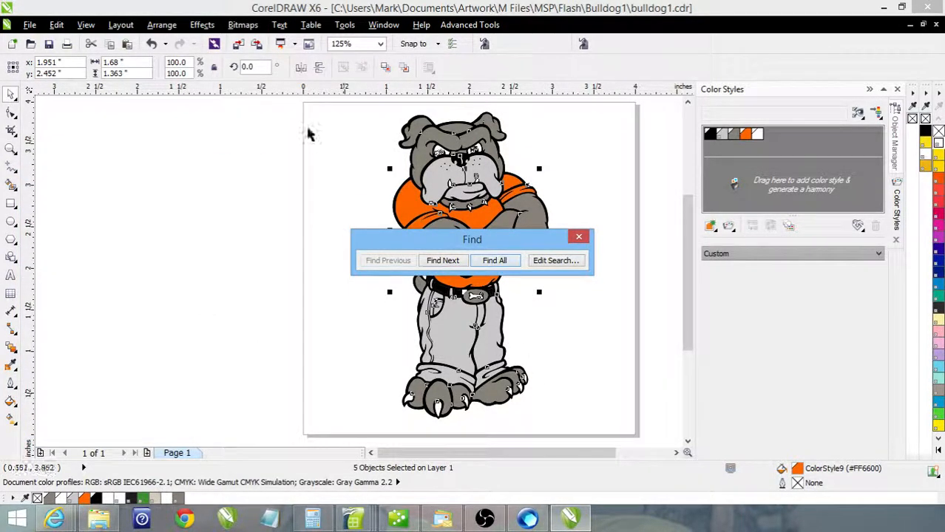
click(162, 25)
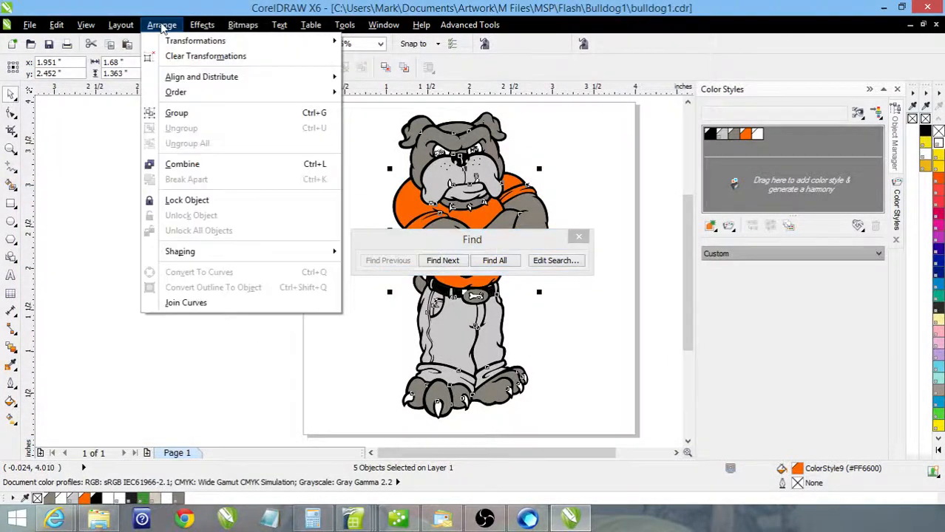
click(177, 113)
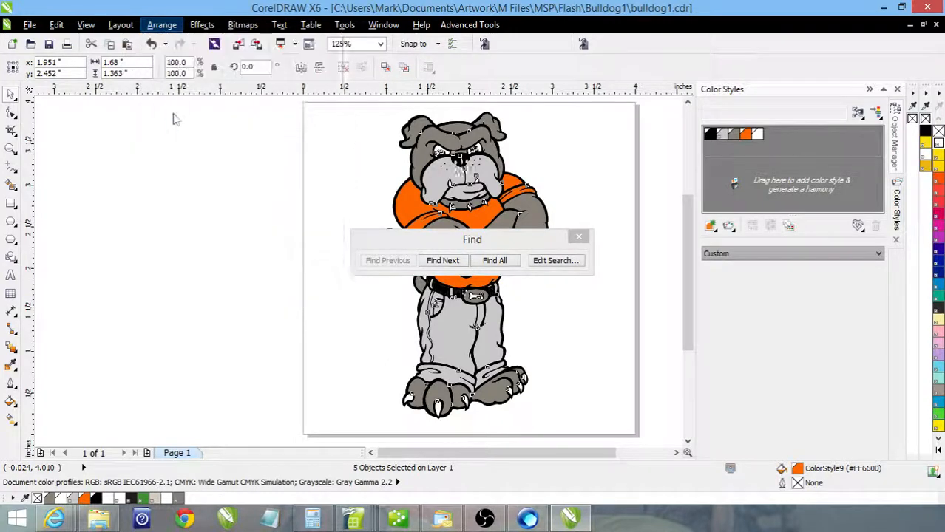
Step: Edit the search to look for the black fill sampled from the bulldog's belt, and run it
click(557, 262)
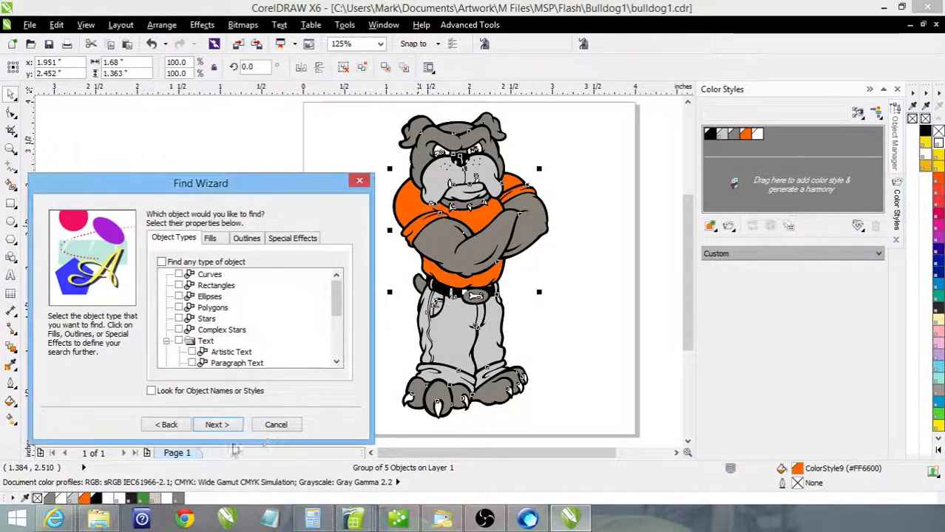
click(214, 425)
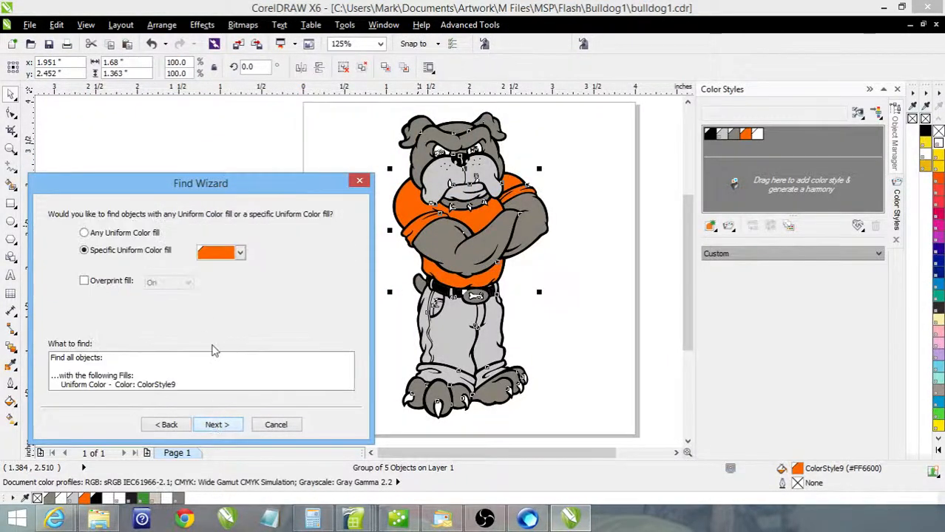
click(239, 253)
click(205, 359)
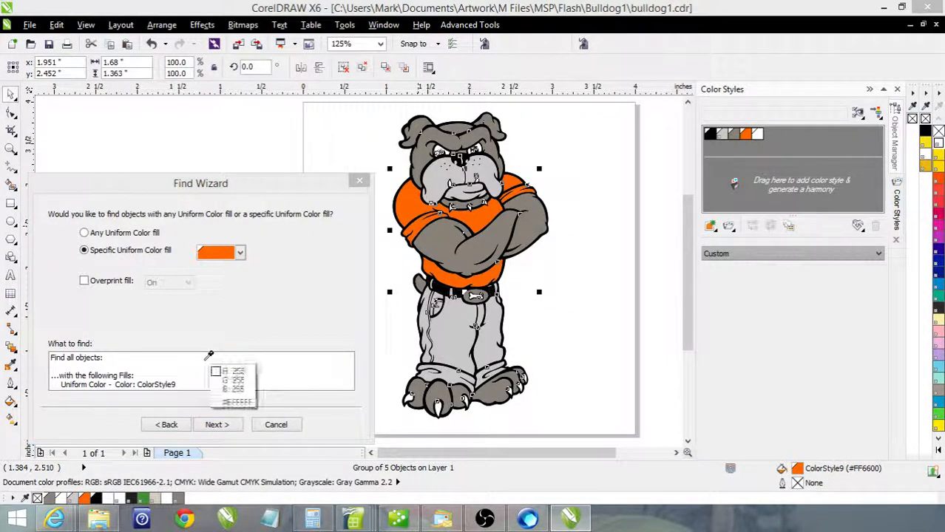
click(440, 290)
click(217, 426)
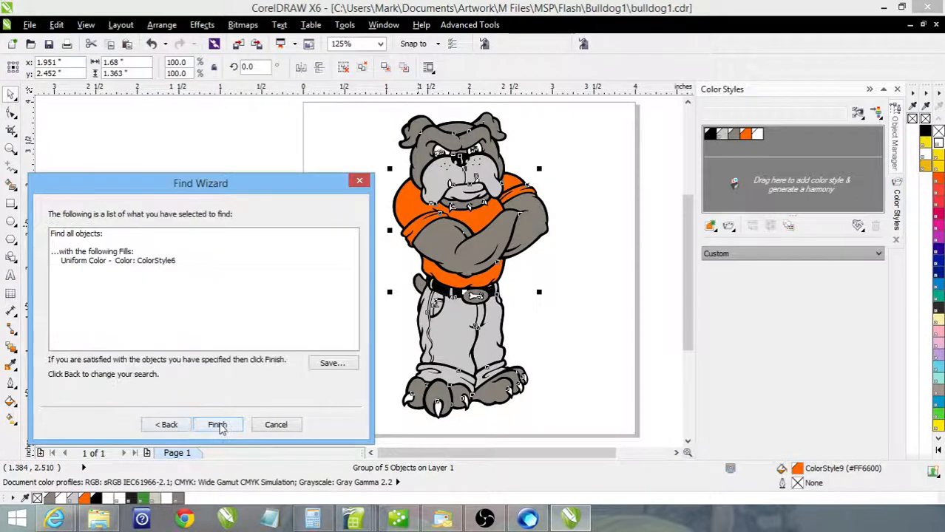
click(217, 426)
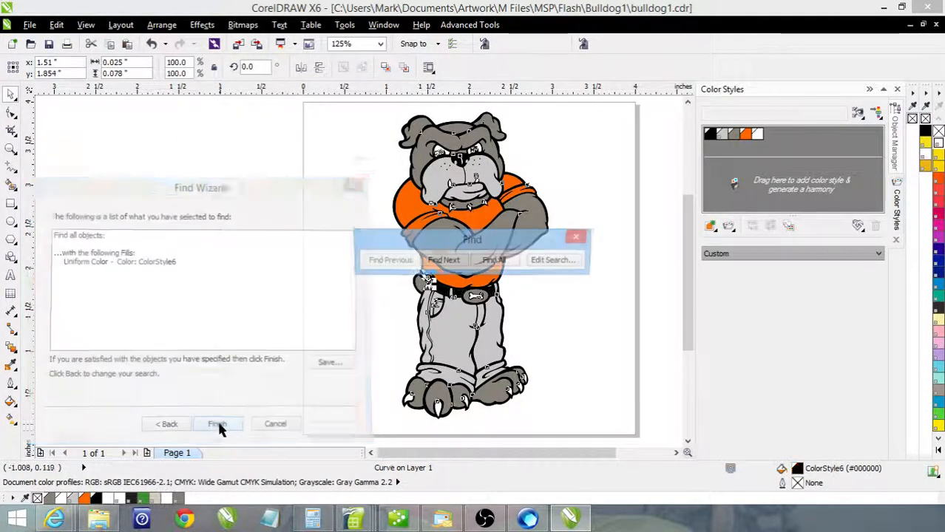
Step: Select all black-filled objects and group them
click(505, 261)
click(161, 25)
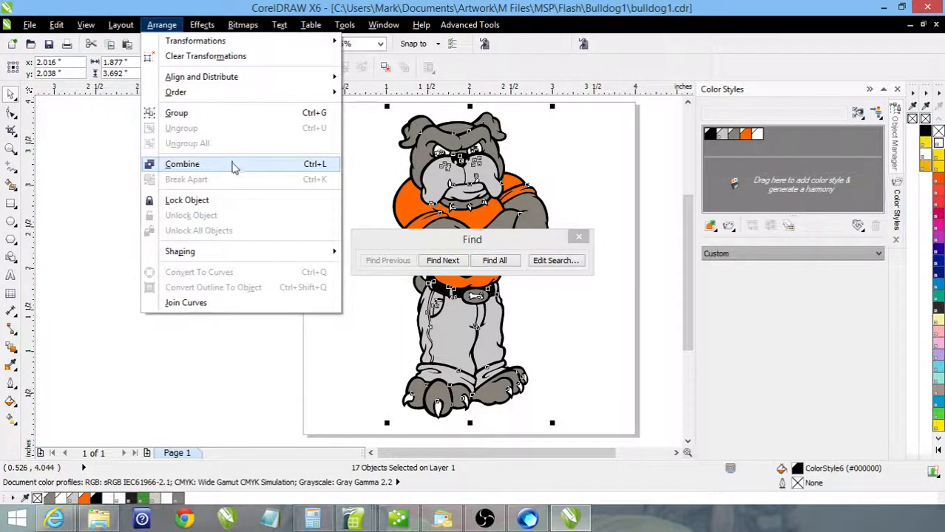
click(211, 113)
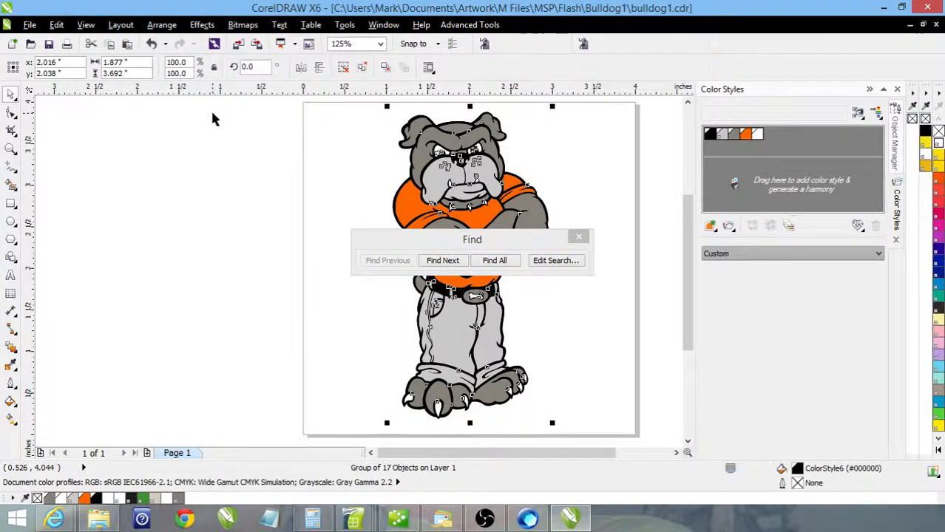
Step: Show the color groups in the Object Manager, and close the search with nothing left selected
click(897, 144)
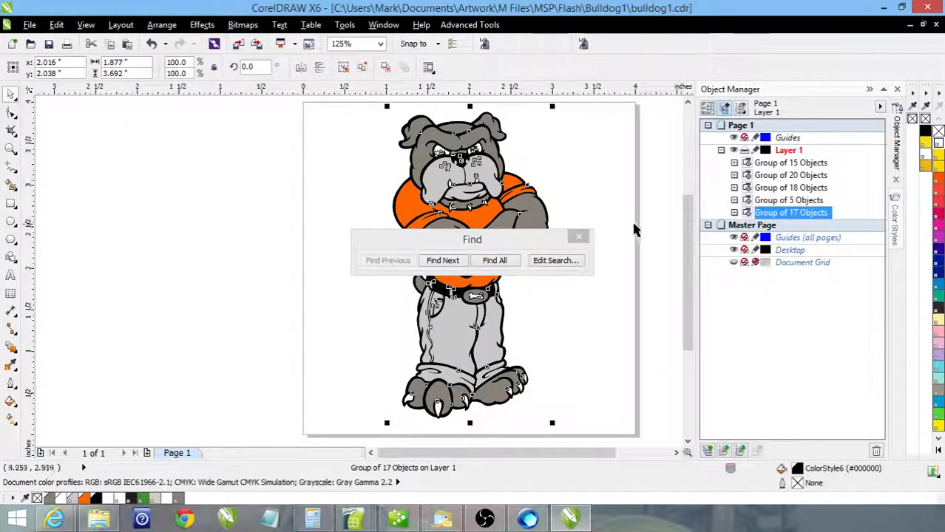
click(579, 237)
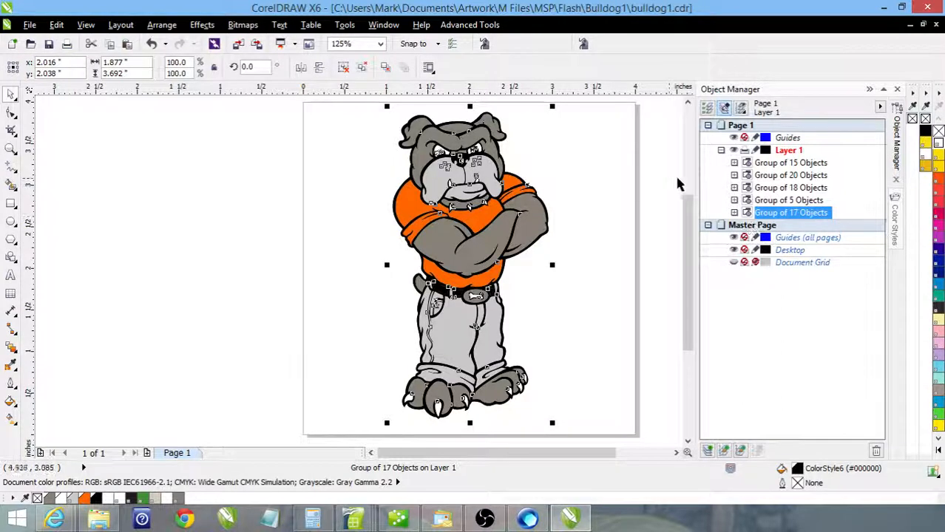
click(665, 200)
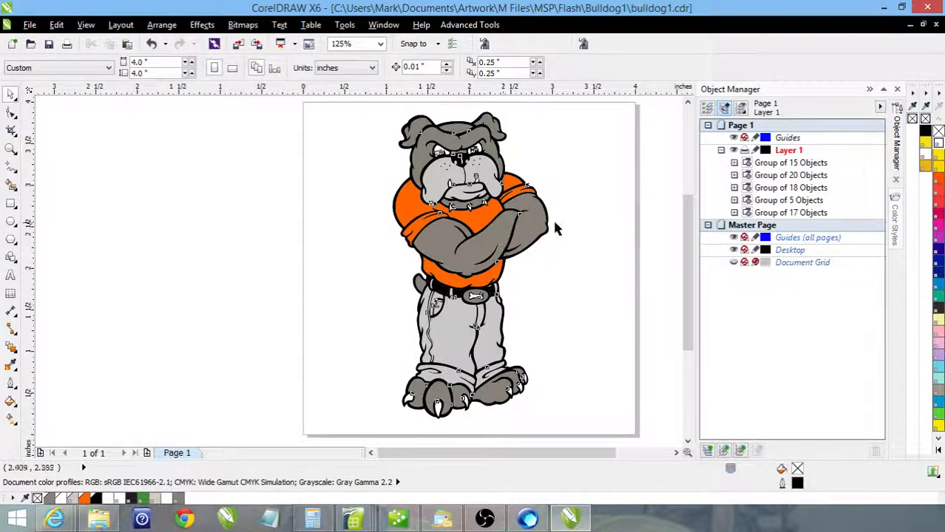
Step: Duplicate all the bulldog's color groups in place and group the copies together
drag(630, 428, 295, 115)
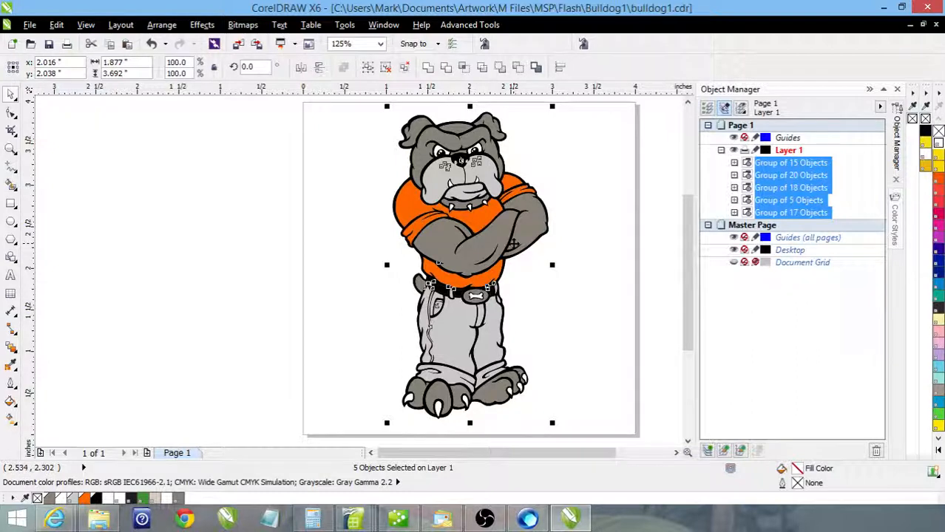
key(KP_Add)
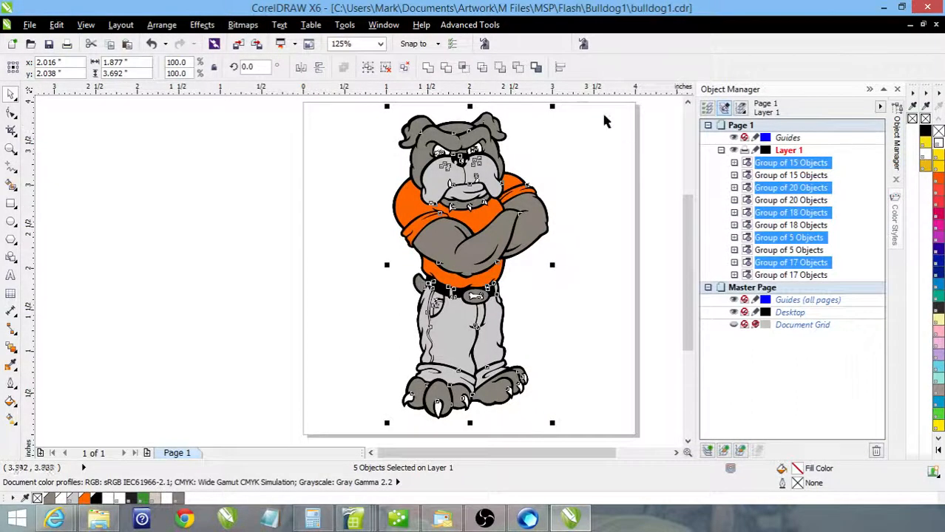
key(ctrl+g)
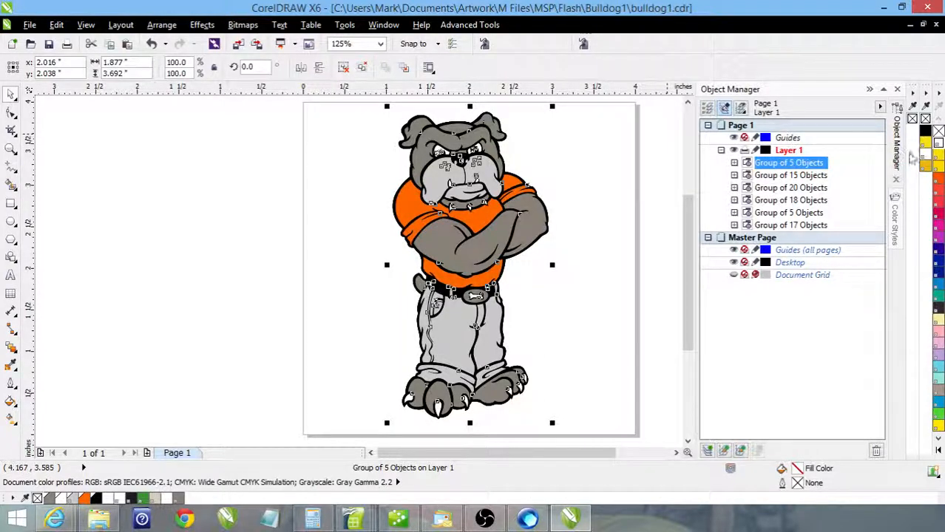
Step: Fill the duplicated bulldog group with PANTONE Trans. White and move it beneath all other groups on Layer 1
click(940, 144)
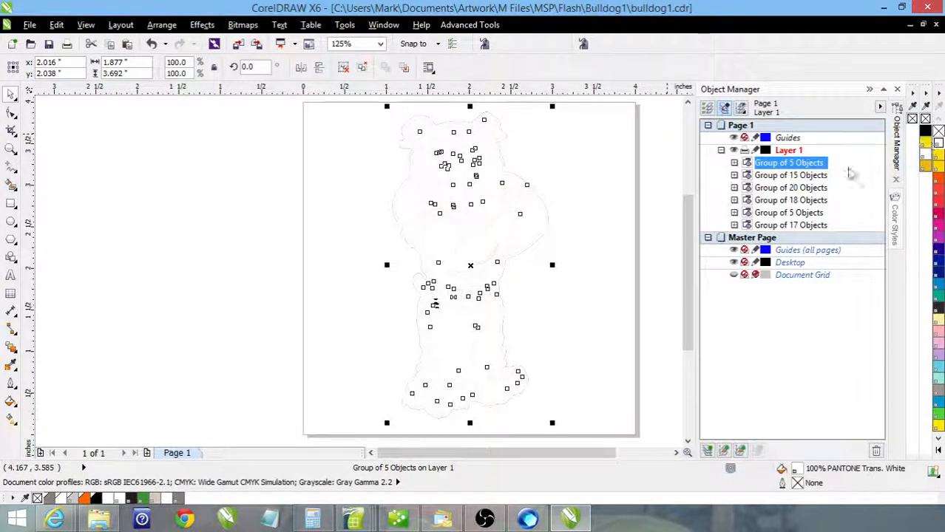
drag(791, 168, 802, 235)
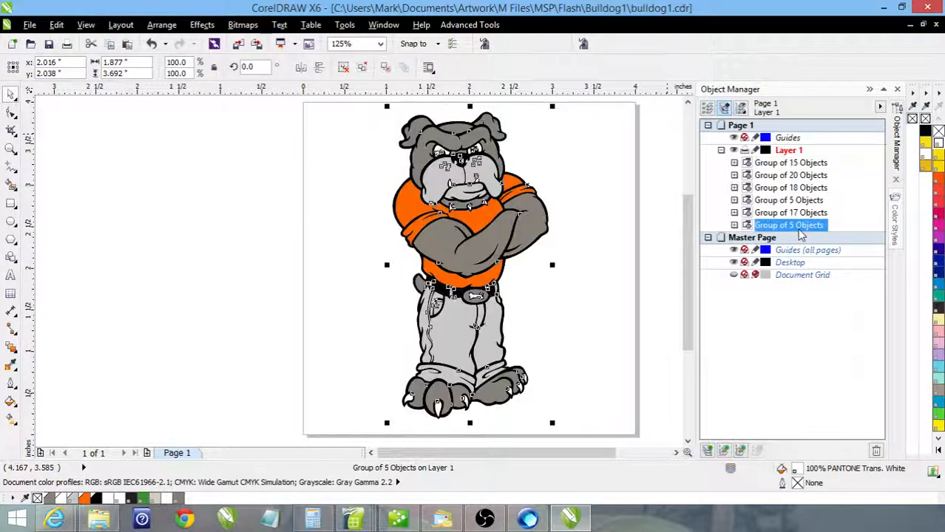
click(640, 215)
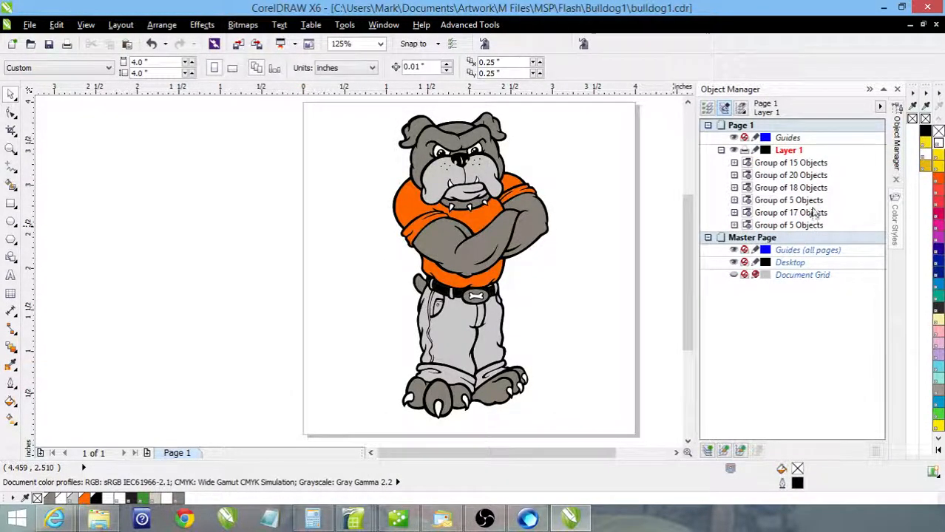
Step: Convert the dark gray group of 15 objects into a new symbol, keeping the default name
click(762, 168)
right_click(762, 167)
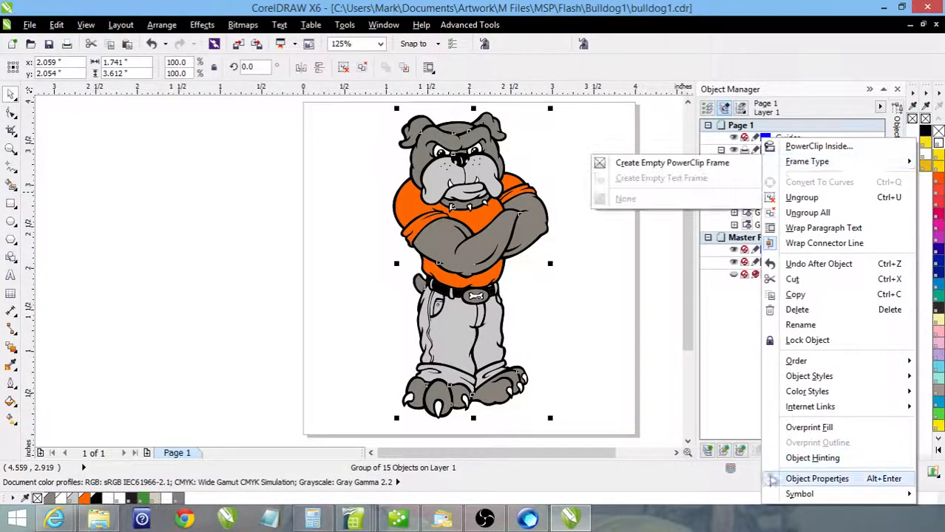
mouse_move(800, 496)
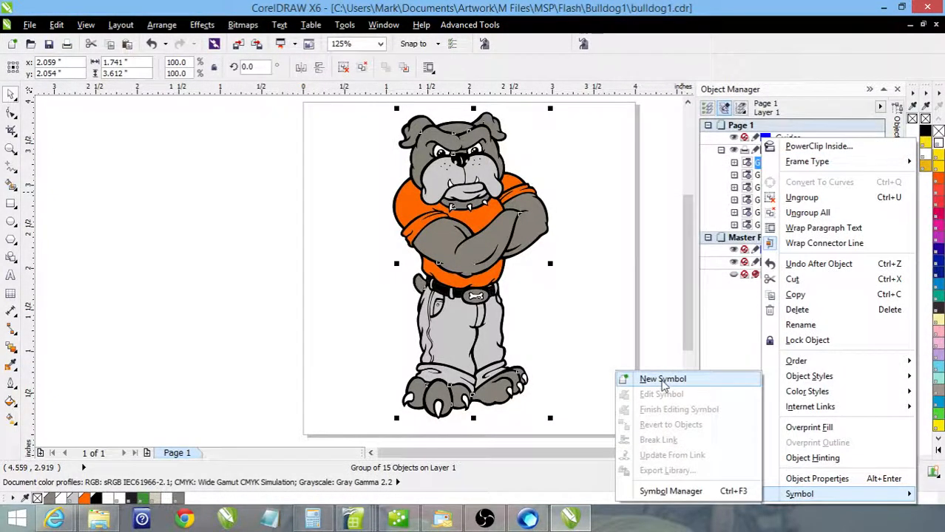
click(650, 378)
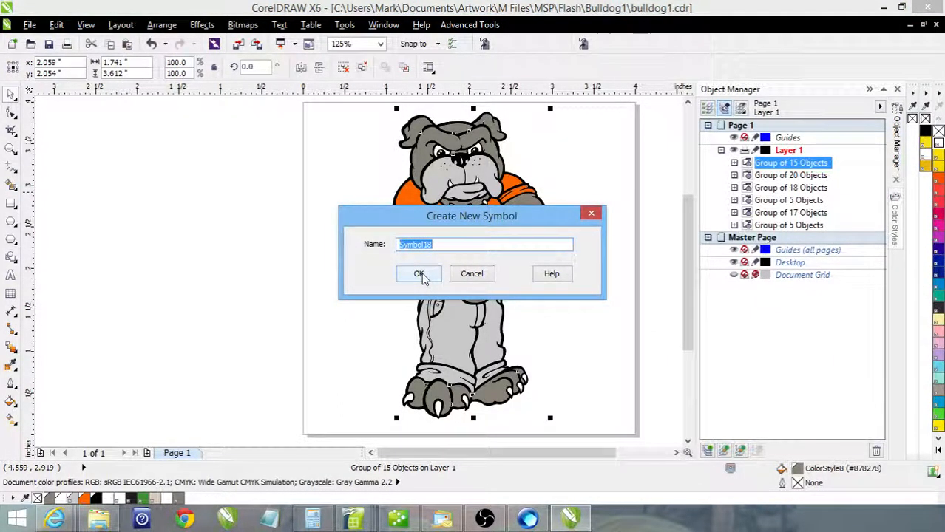
click(419, 275)
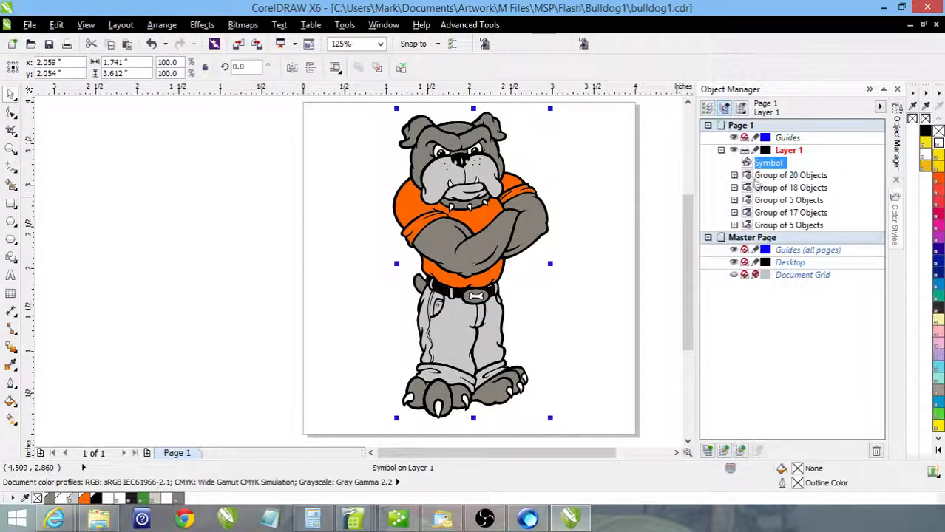
Step: Convert the white group of 20 objects into a new symbol, keeping the default name
click(772, 177)
right_click(772, 178)
mouse_move(809, 494)
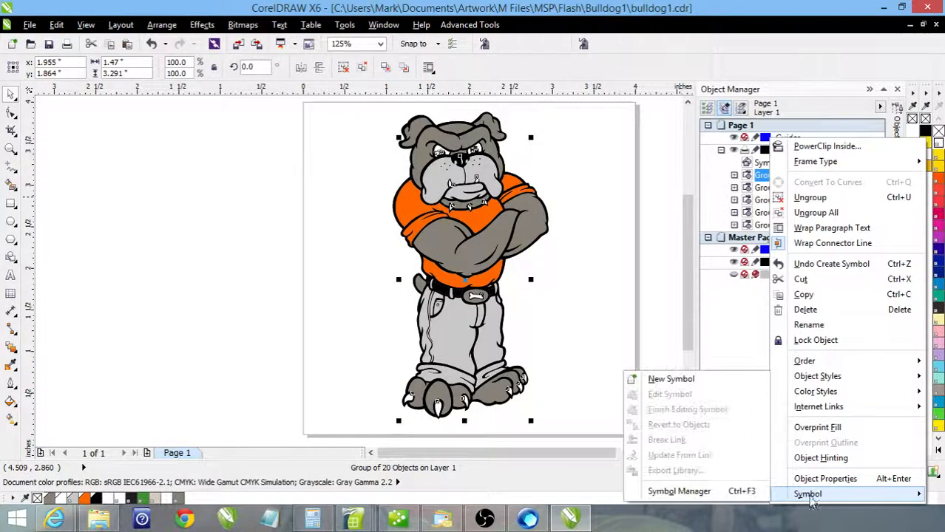
click(670, 380)
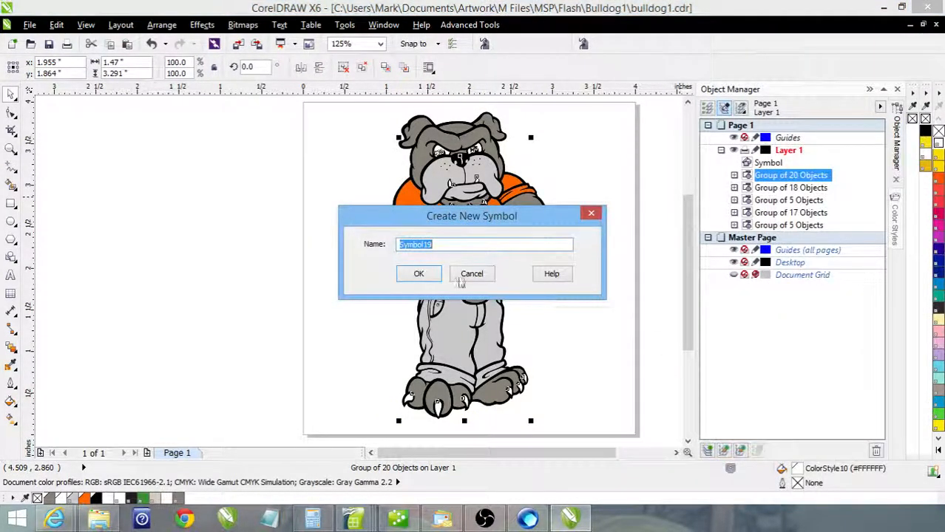
Step: Convert the light gray group of 18 objects into a new symbol with the default name
click(795, 190)
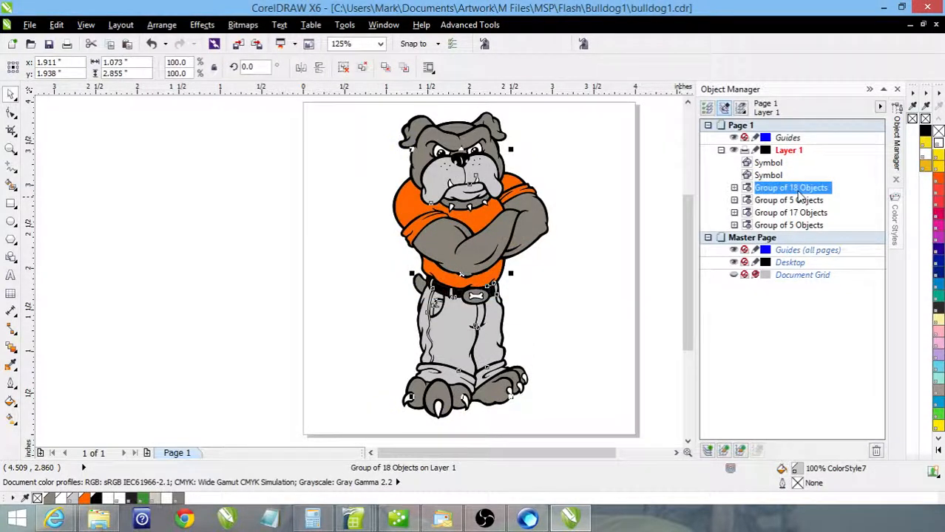
right_click(798, 191)
mouse_move(709, 494)
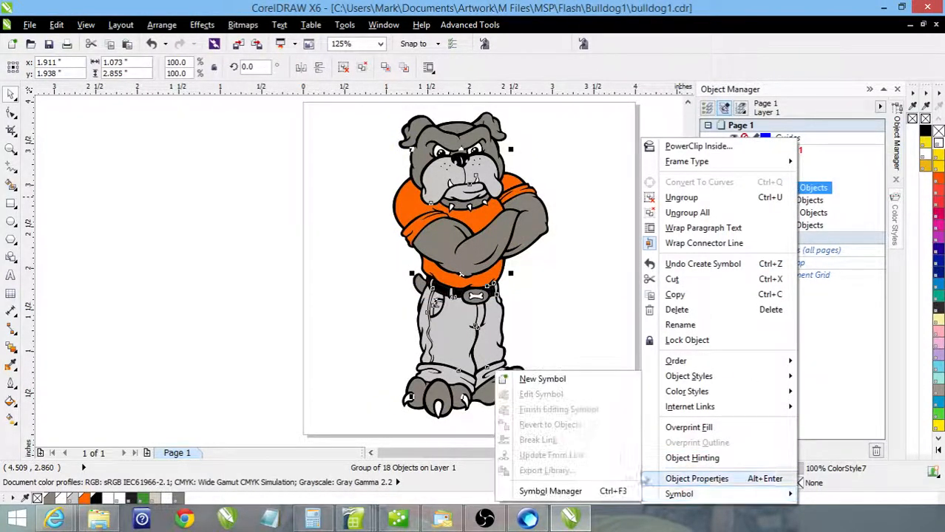
click(535, 380)
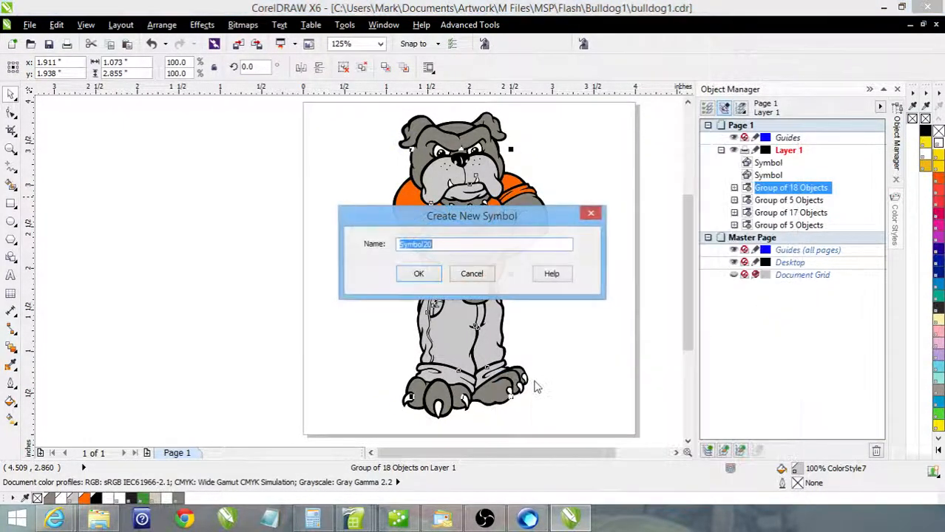
click(420, 275)
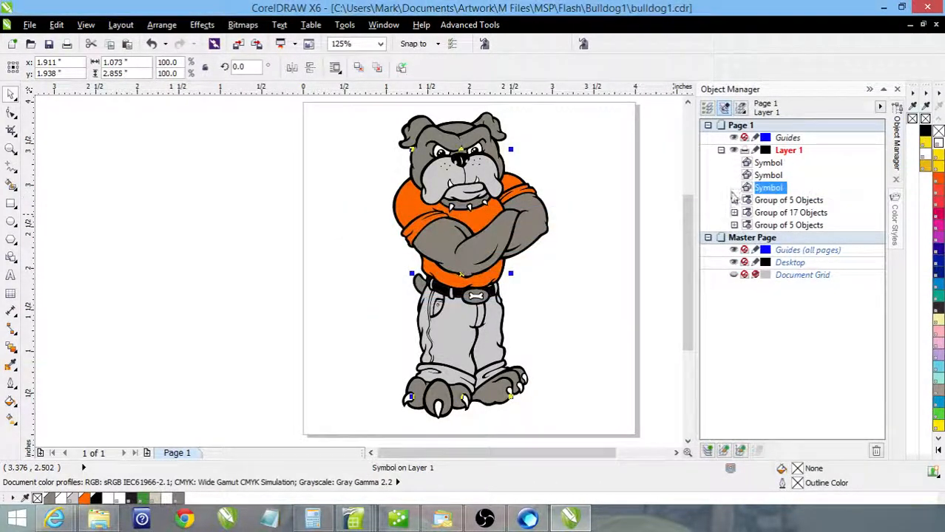
Step: Convert the orange shirt group of 5 objects into a new symbol, keeping the default name
click(771, 201)
right_click(771, 201)
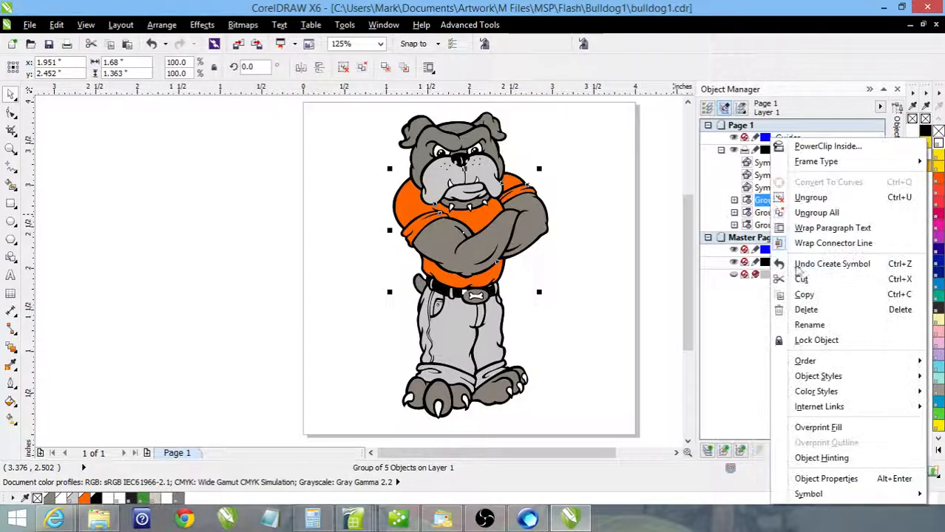
mouse_move(820, 500)
click(666, 380)
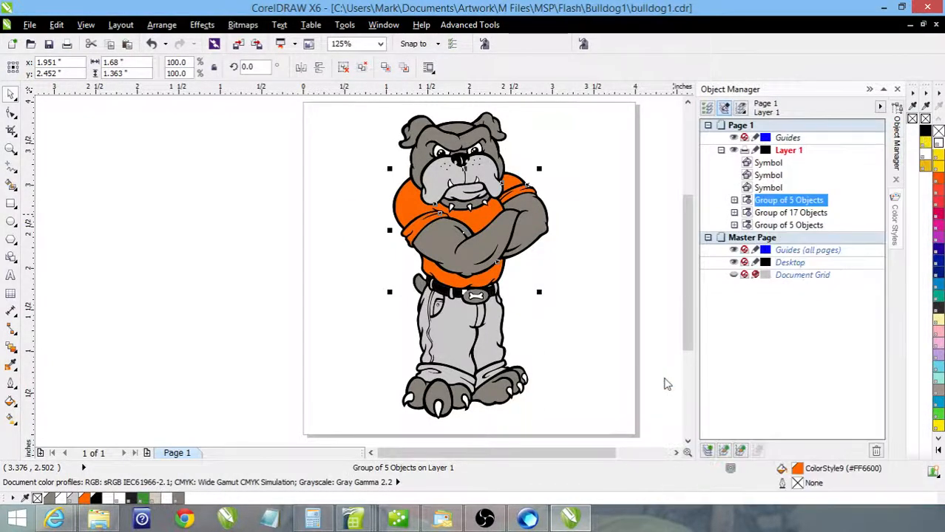
click(419, 275)
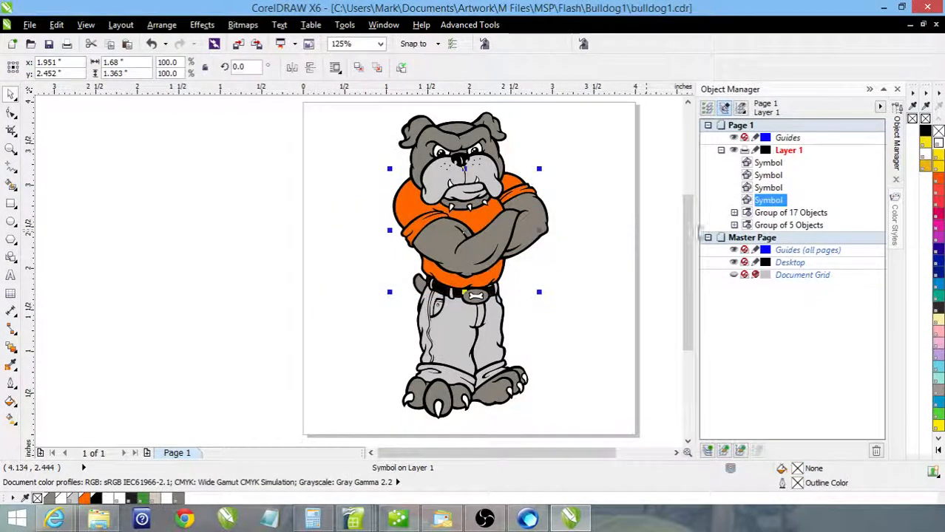
Step: Convert the black group of 17 objects into a new symbol, keeping the default name
click(772, 213)
right_click(772, 216)
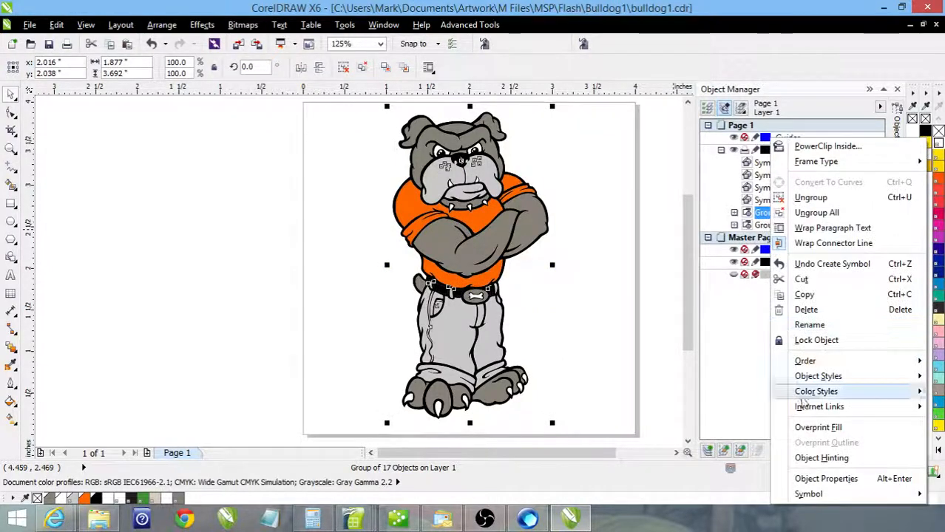
mouse_move(809, 494)
click(670, 379)
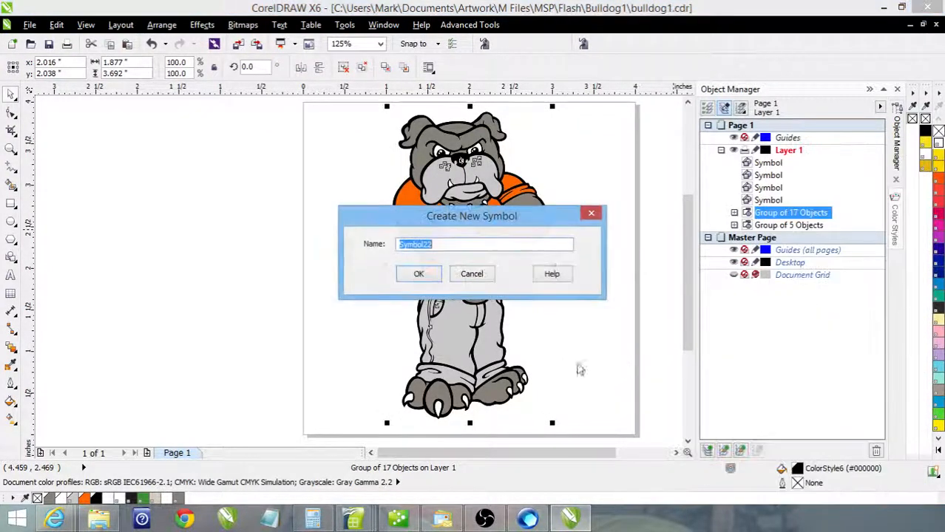
click(418, 274)
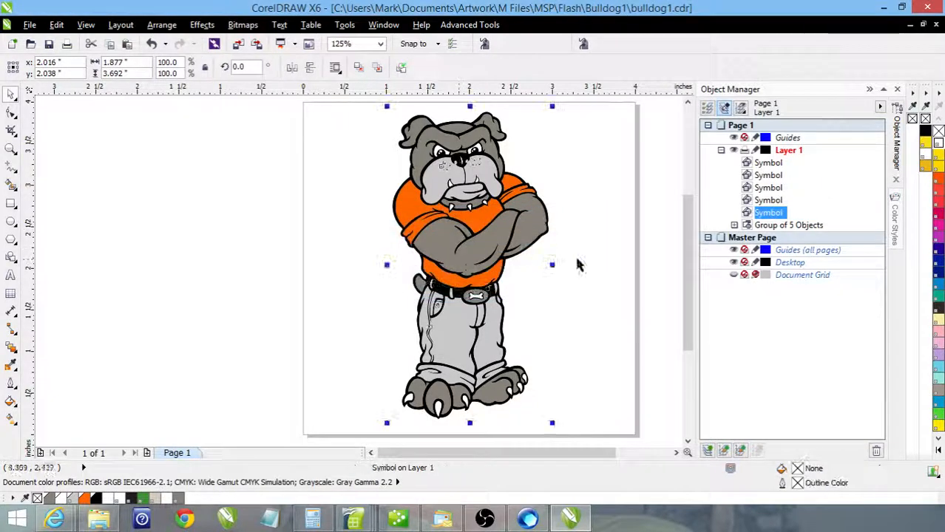
Step: Convert the white backing group at the bottom of Layer 1 into a new symbol with the default name
click(769, 225)
right_click(769, 225)
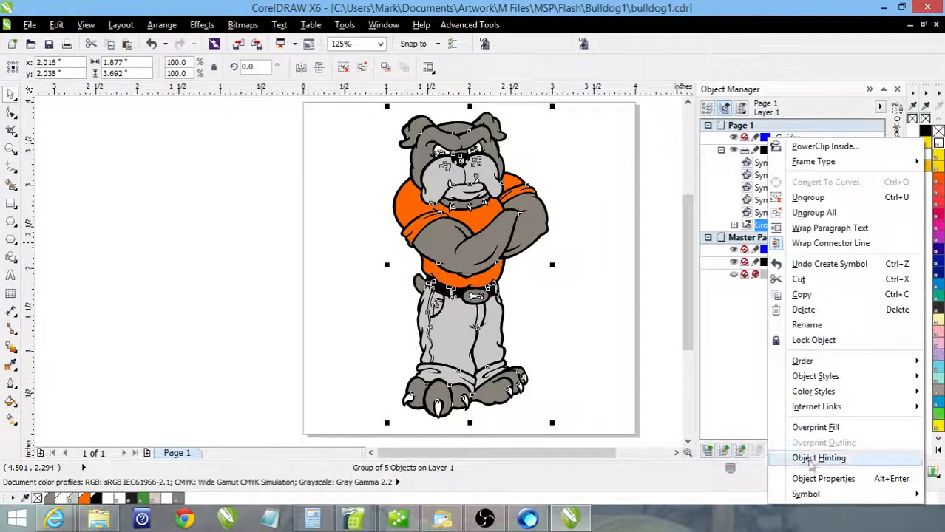
mouse_move(806, 494)
click(655, 379)
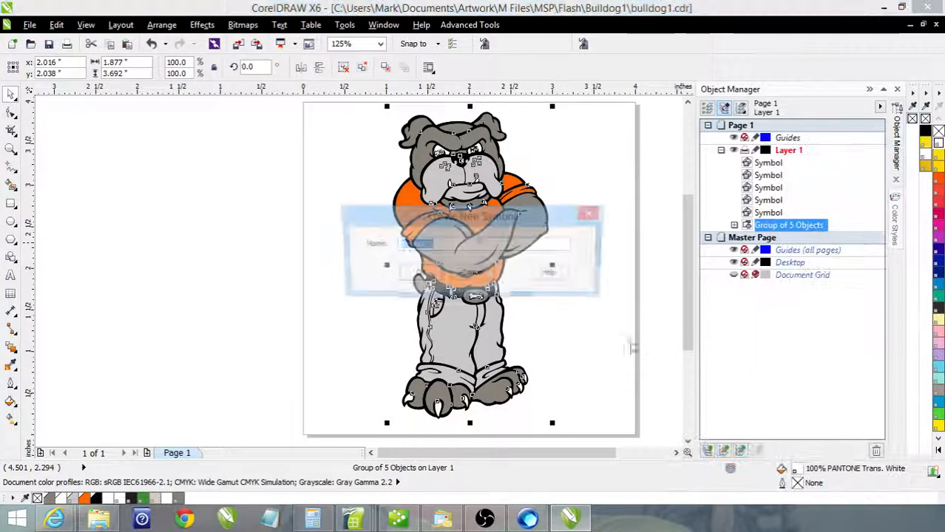
click(417, 272)
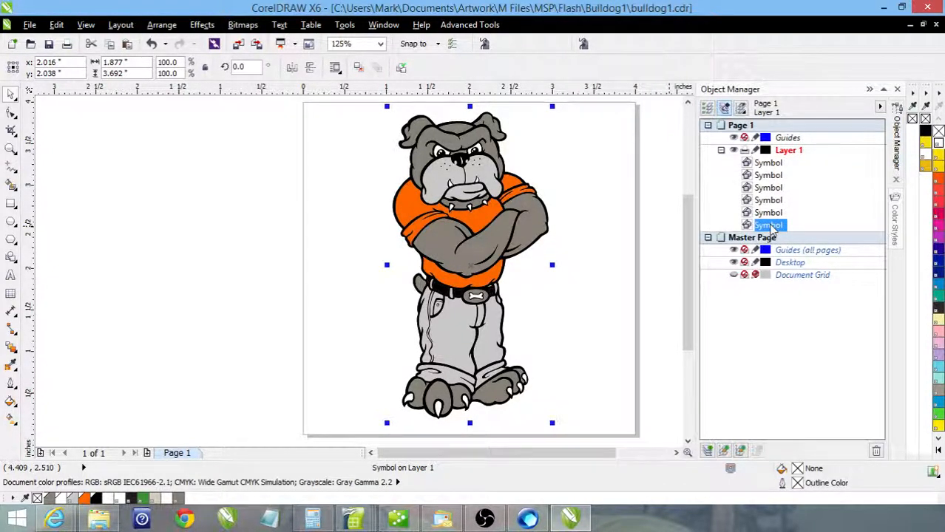
Step: Save the document and select all six bulldog symbols on the page
click(661, 260)
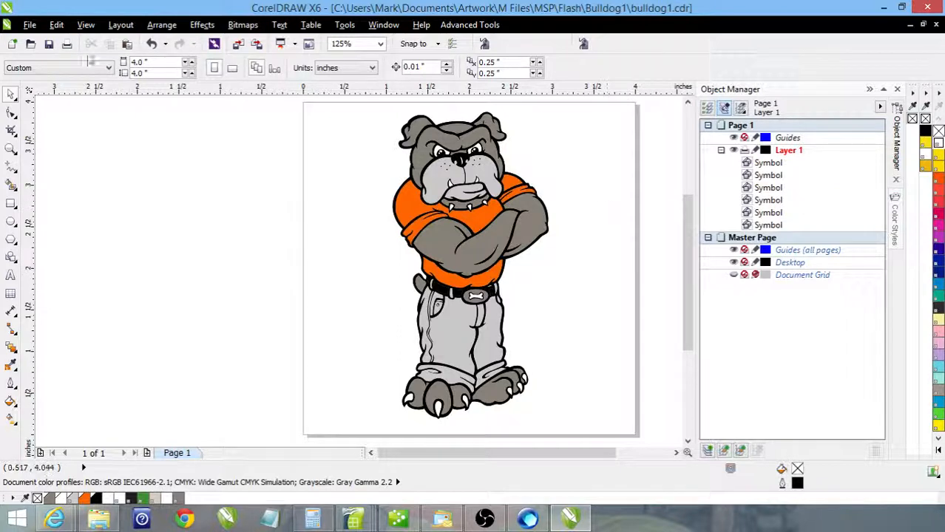
click(49, 44)
drag(614, 431, 295, 103)
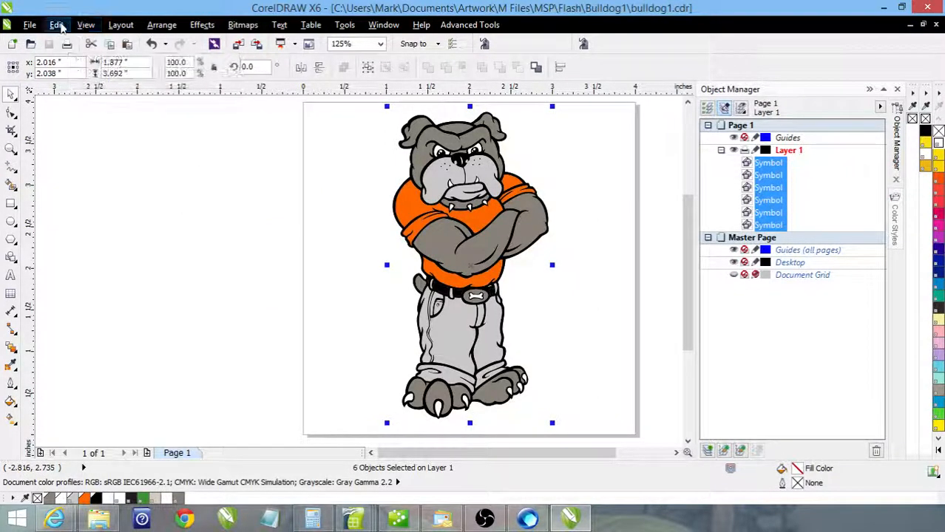
Step: Export only the selected symbols as bulldog1.jpg in JPG - JPEG Bitmaps format, accepting the default export settings
click(30, 24)
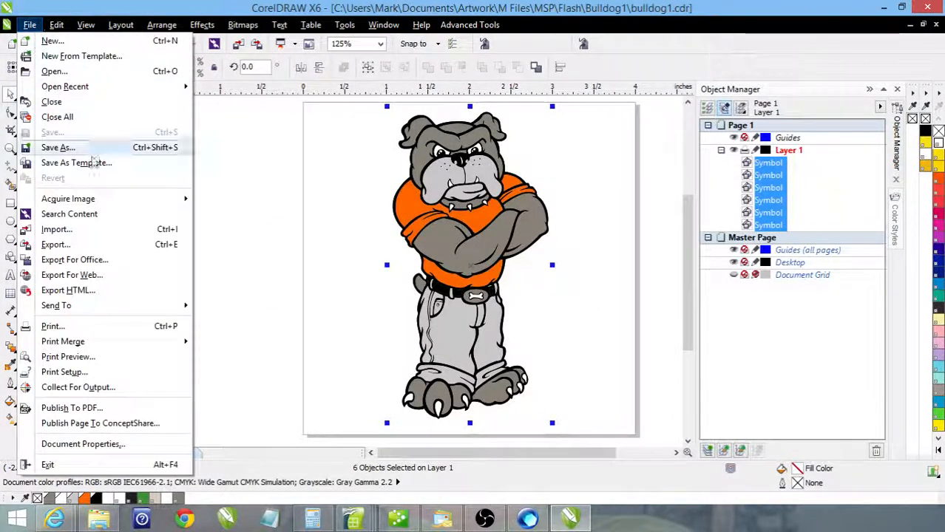
key(Escape)
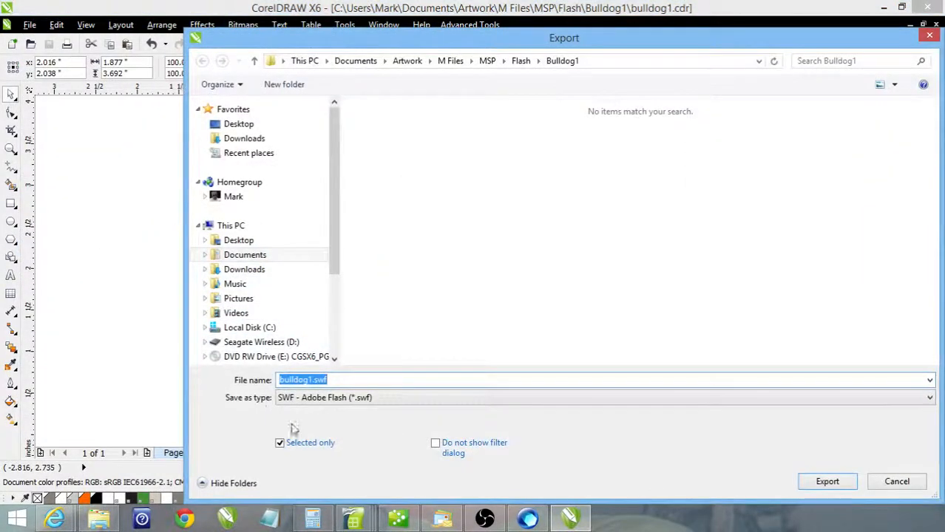
click(303, 399)
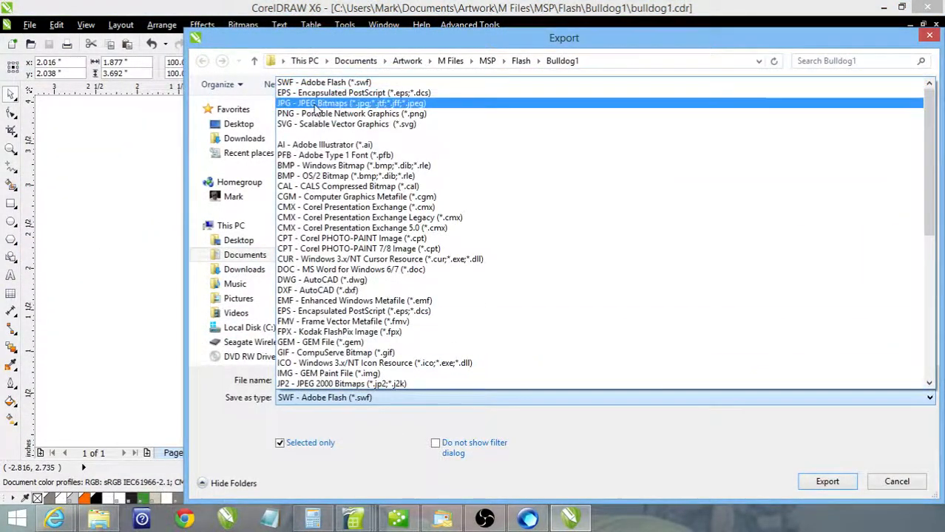
click(315, 104)
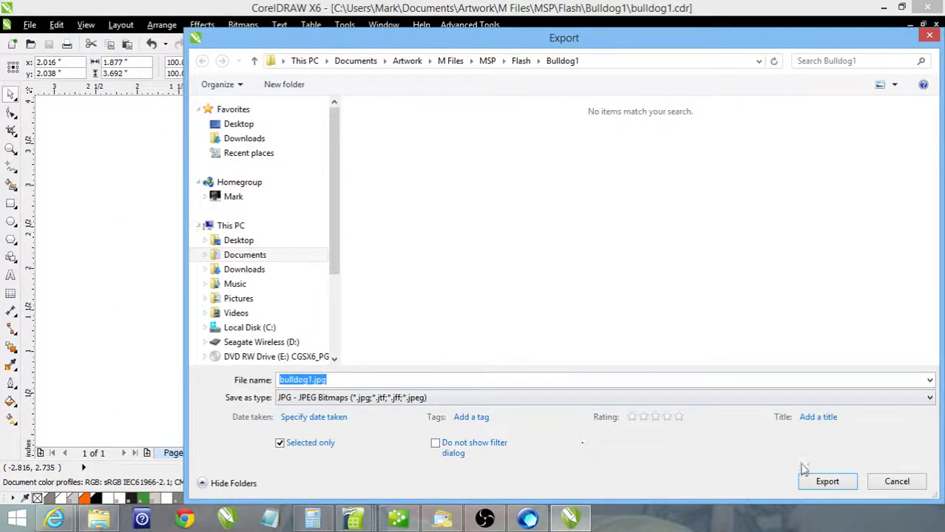
click(827, 482)
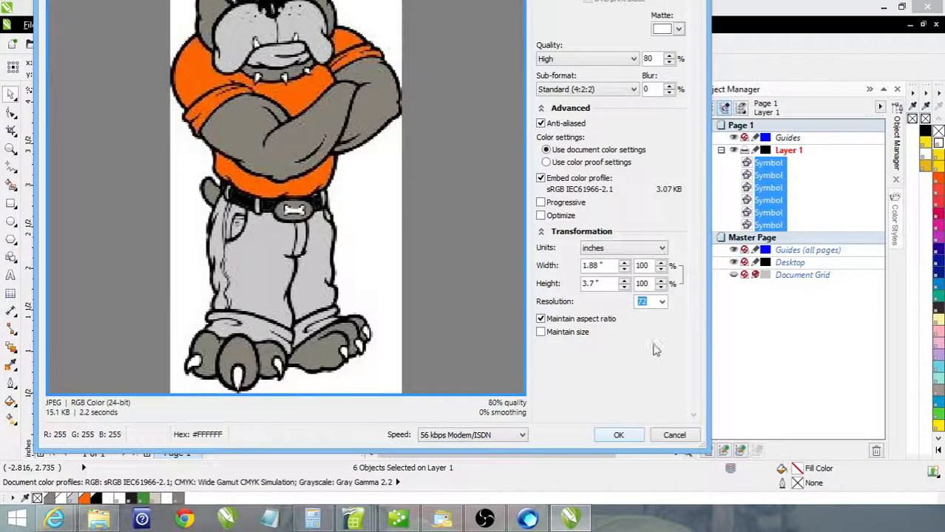
click(607, 436)
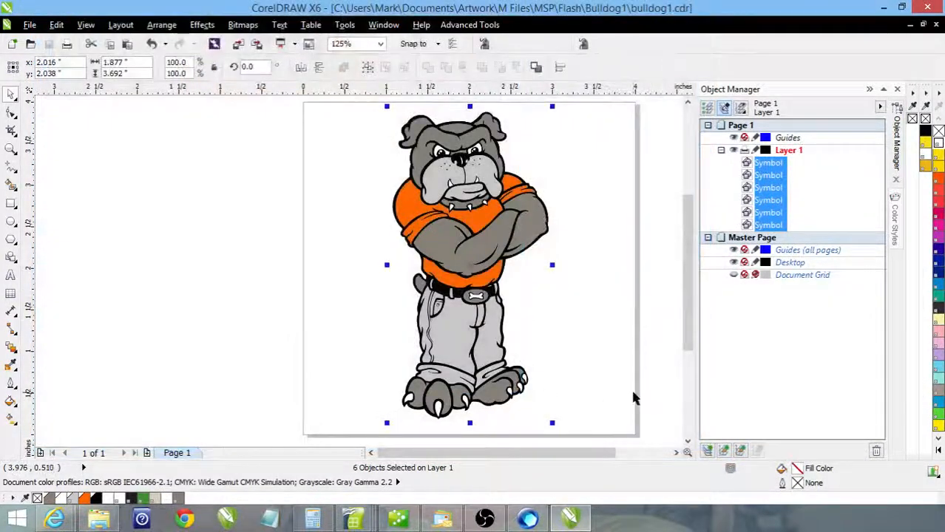
Step: Export only the selected symbols as bulldog1.eps in EPS - Encapsulated PostScript format, accepting the default export settings
click(25, 27)
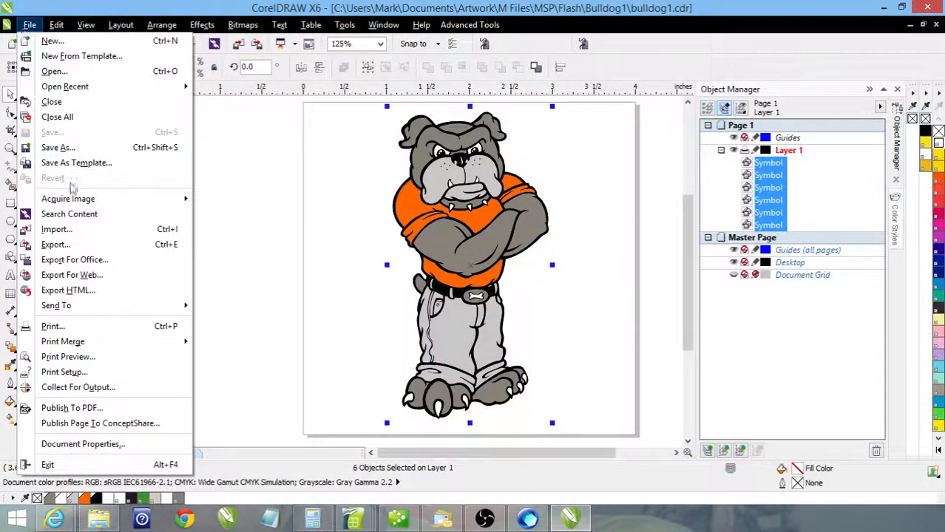
click(83, 245)
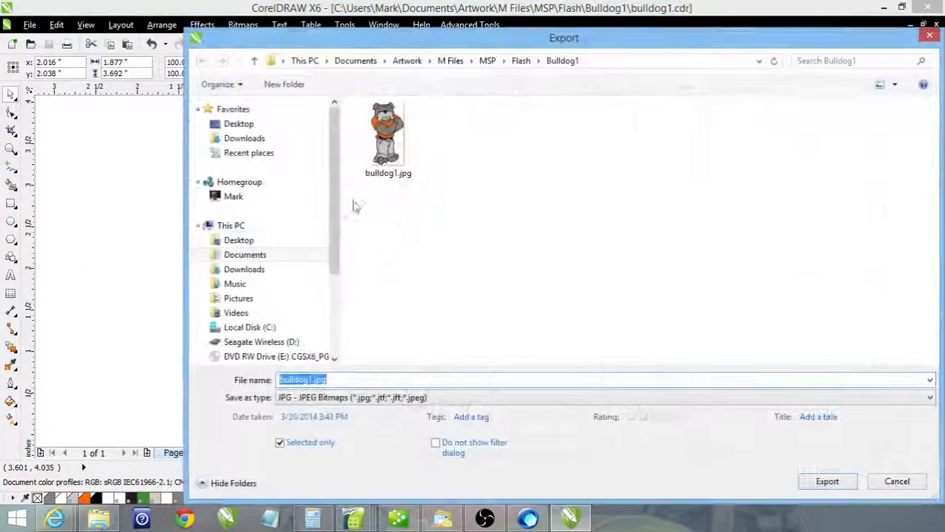
click(321, 399)
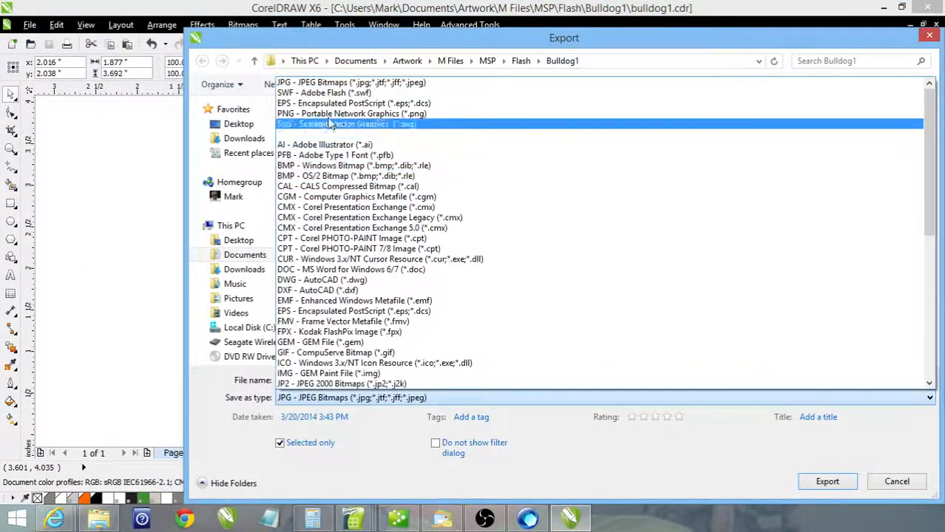
click(323, 98)
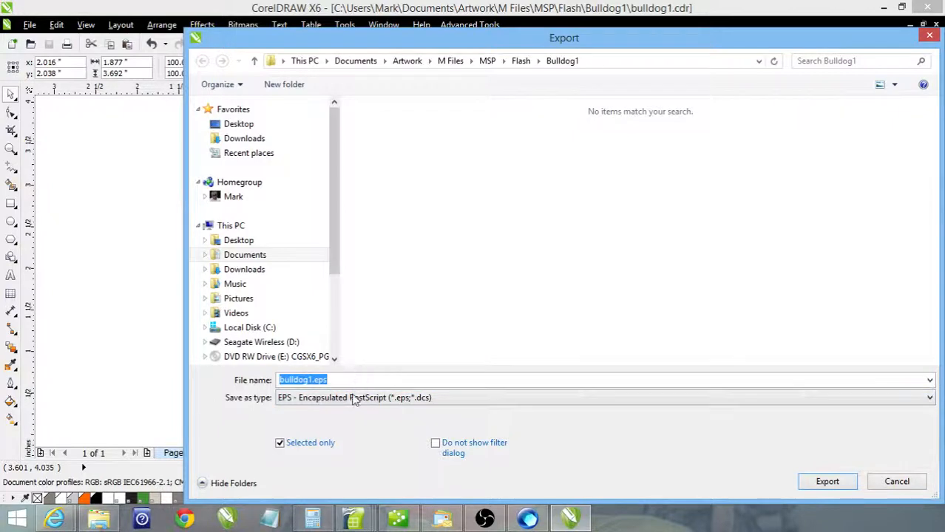
click(825, 482)
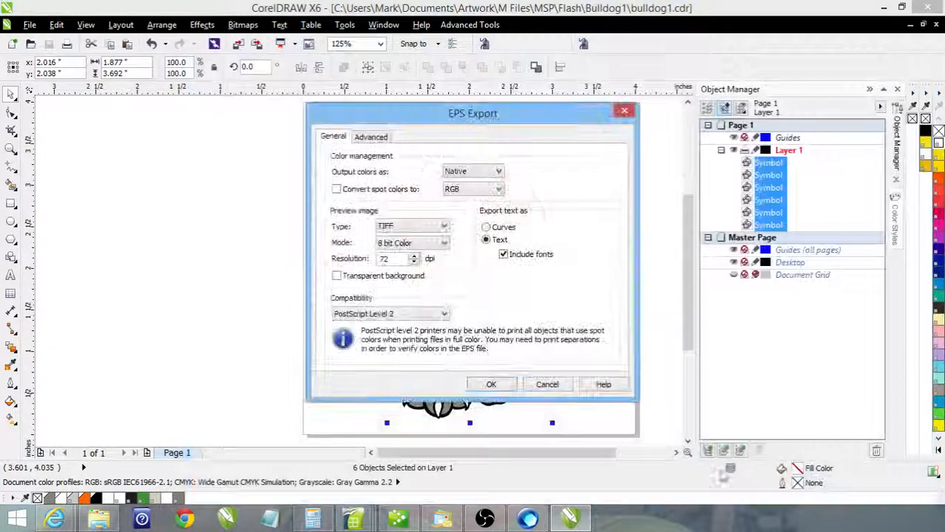
click(492, 385)
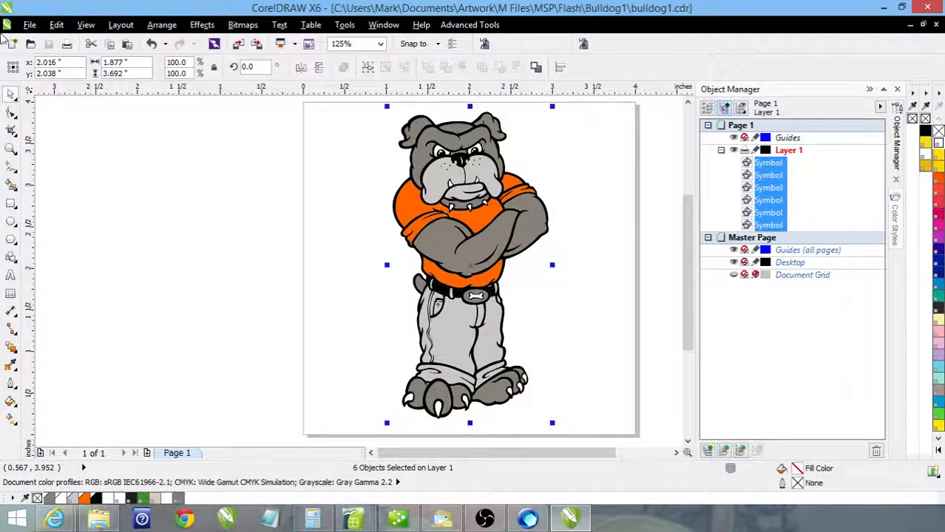
Step: Export only the selected symbols as bulldog1.swf in SWF - Adobe Flash format
click(30, 24)
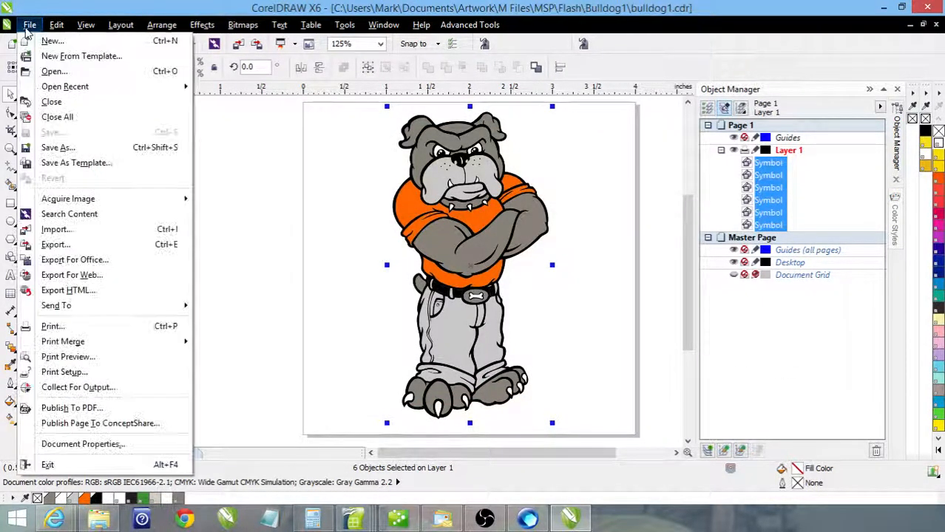
click(68, 245)
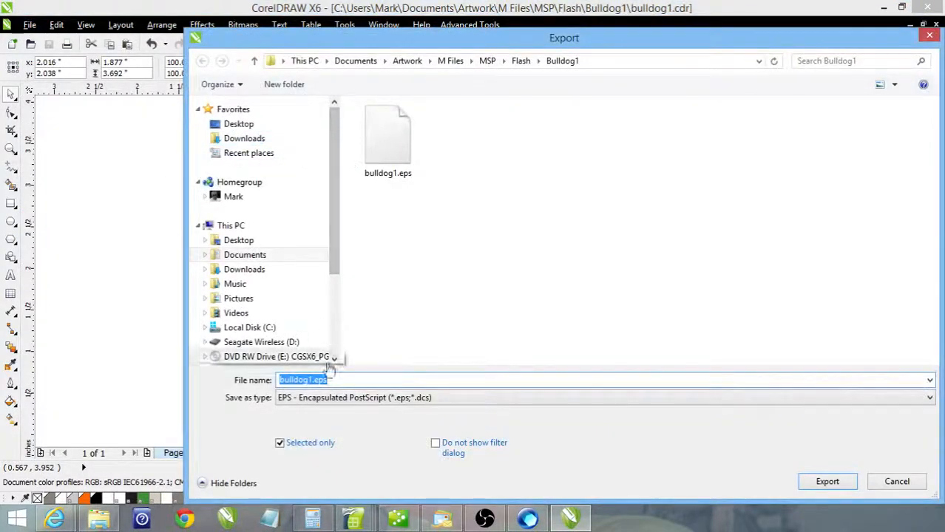
click(322, 399)
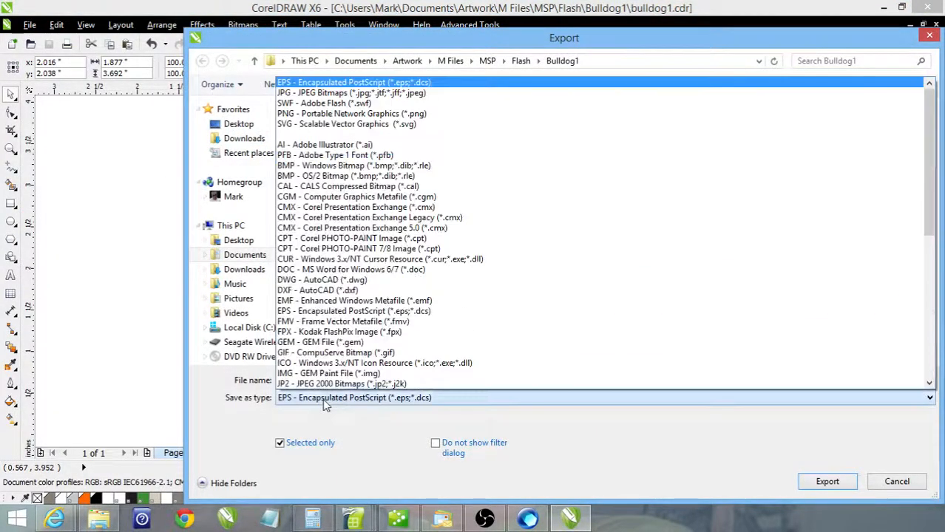
click(310, 104)
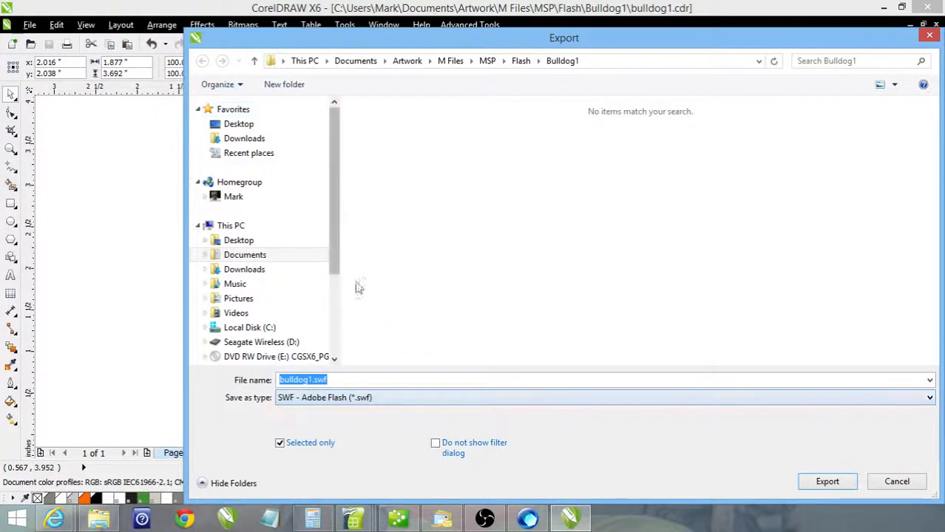
click(816, 482)
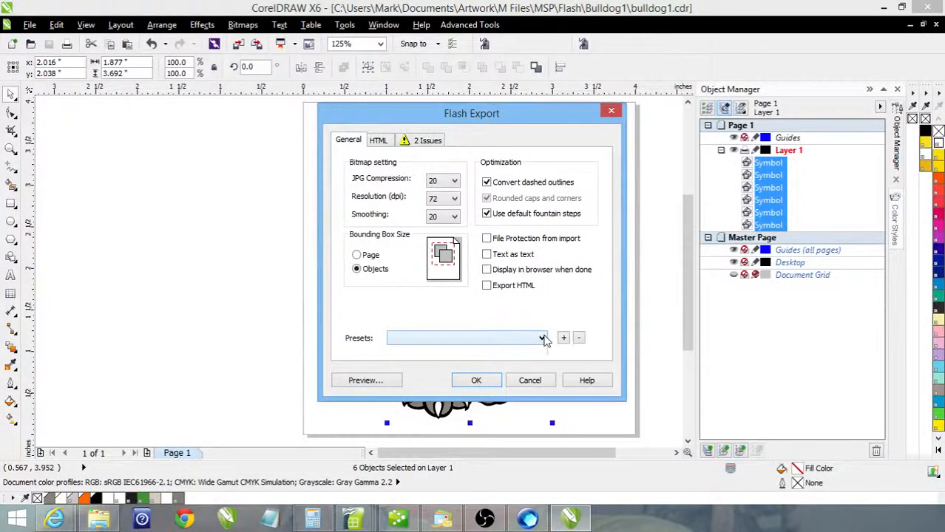
Step: Apply the SWF Export preset, set the bounding box size to Objects, and complete the Flash export
click(542, 338)
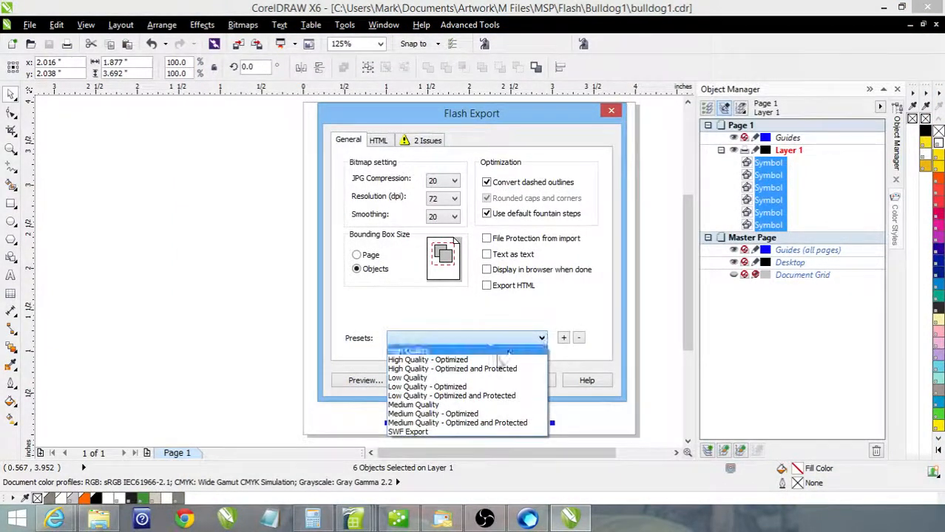
click(423, 434)
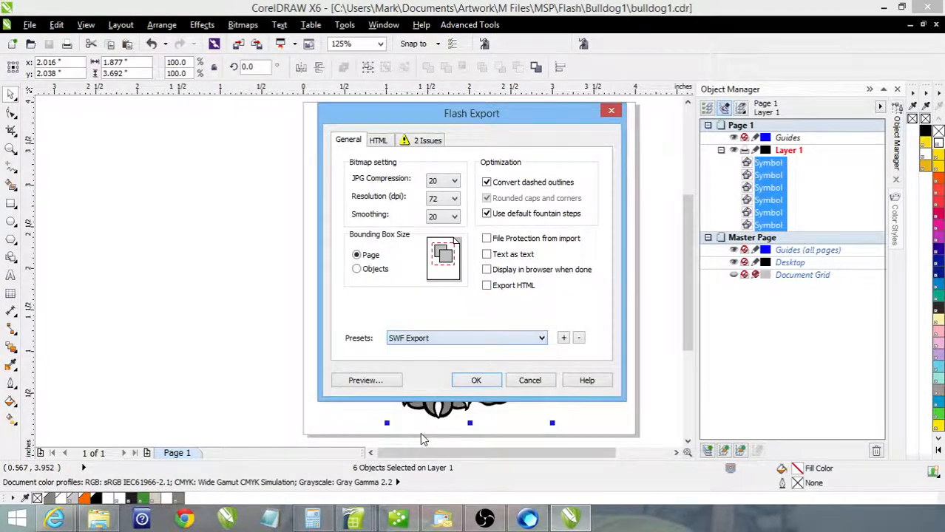
click(357, 272)
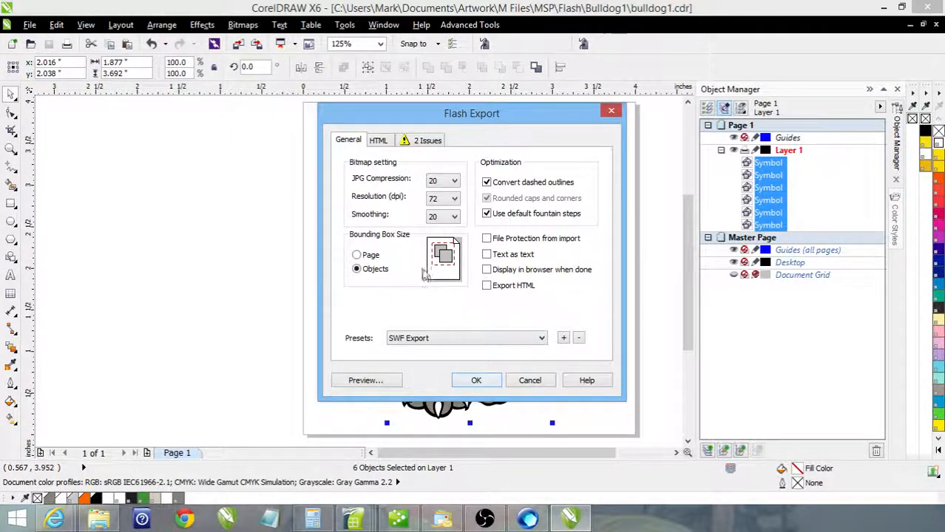
click(476, 380)
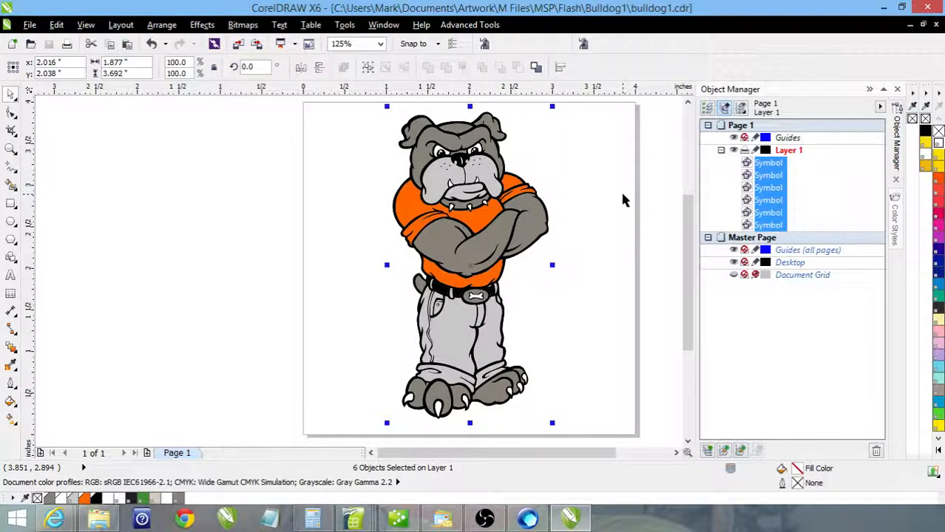
Step: Switch to Sothink SWF Quicker and start a new blank movie
click(527, 520)
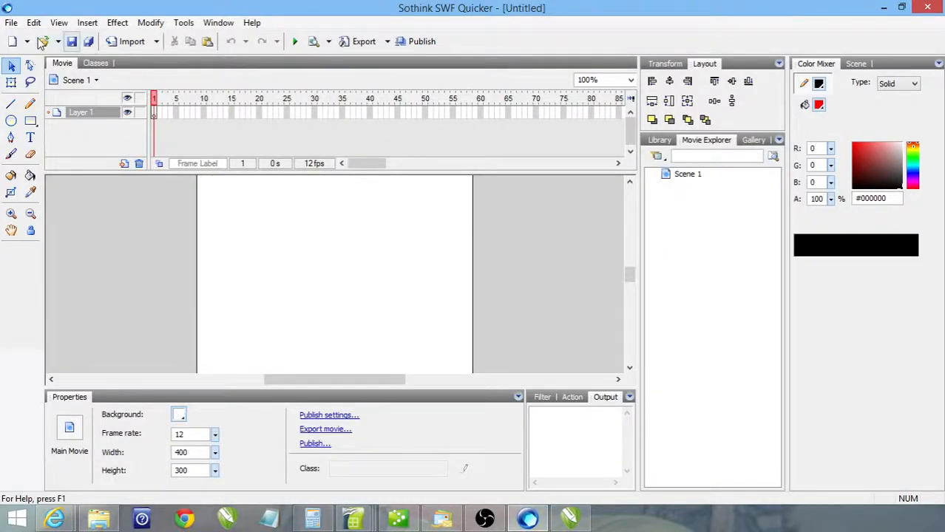
click(11, 24)
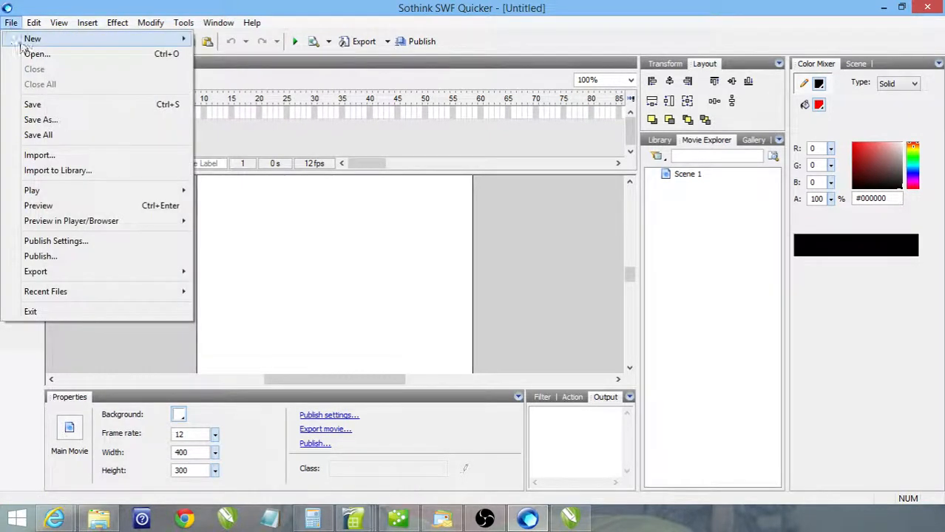
mouse_move(179, 38)
click(265, 41)
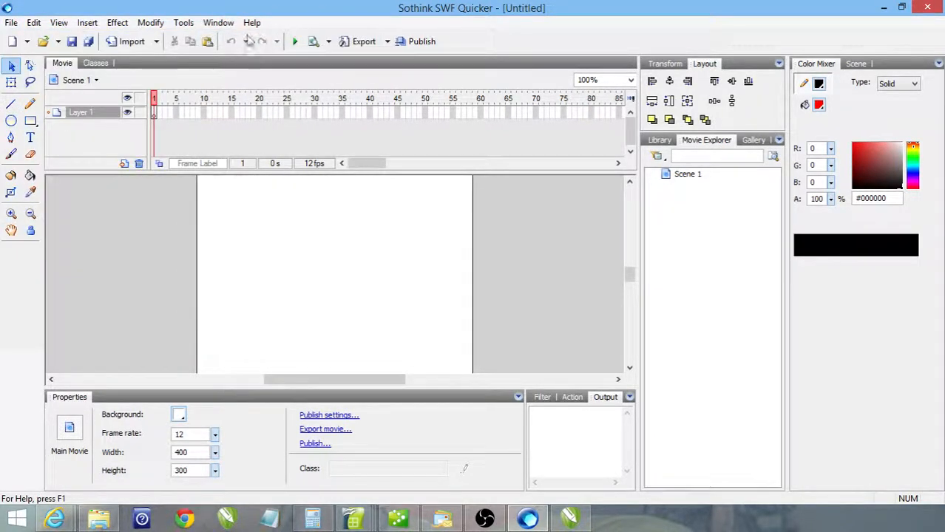
Step: Import bulldog1.swf from the Bulldog1 folder, accepting the default SWF import options
click(11, 23)
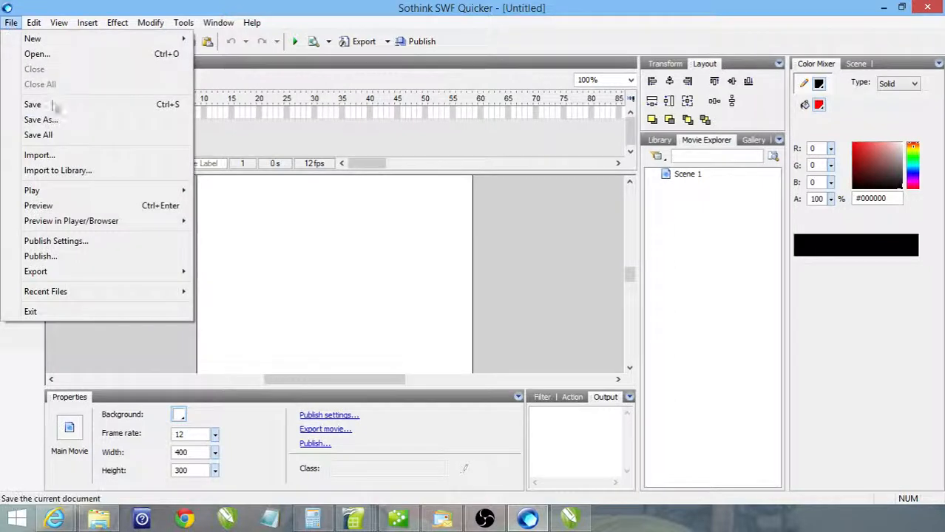
click(74, 156)
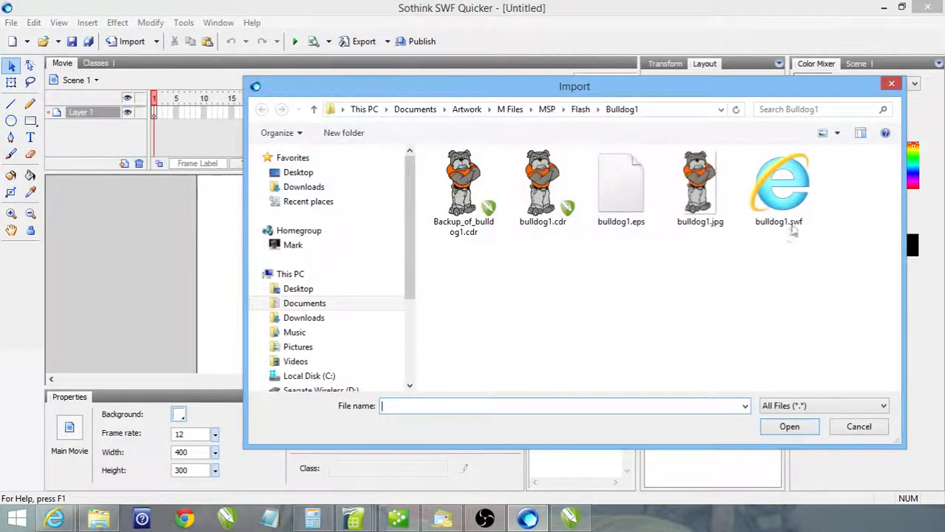
click(788, 206)
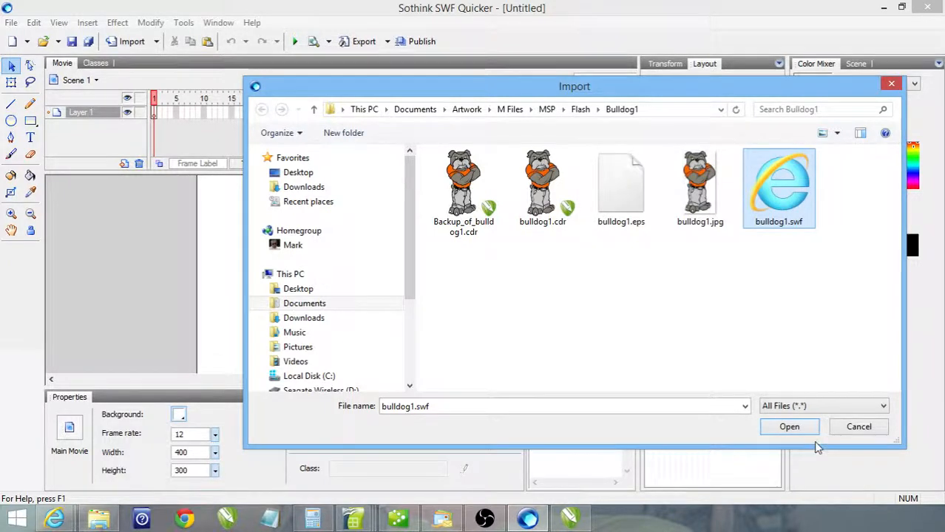
click(789, 426)
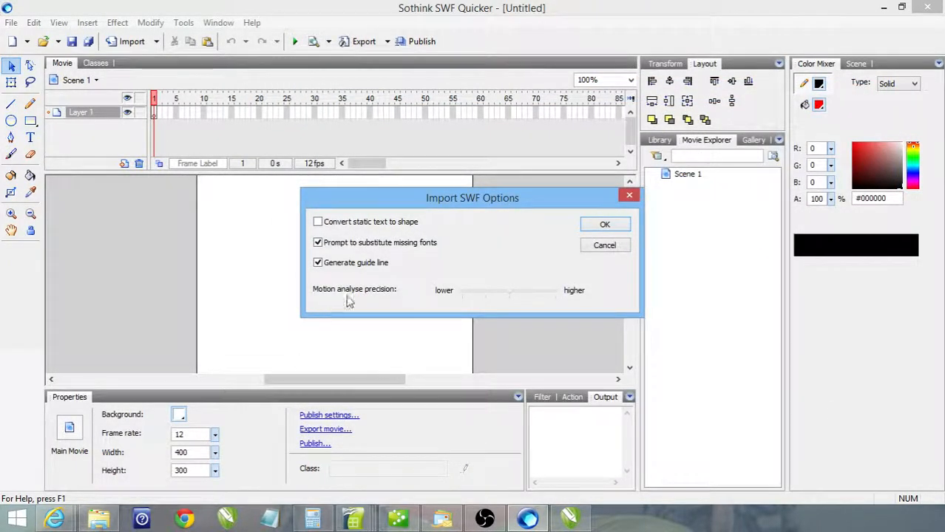
click(604, 225)
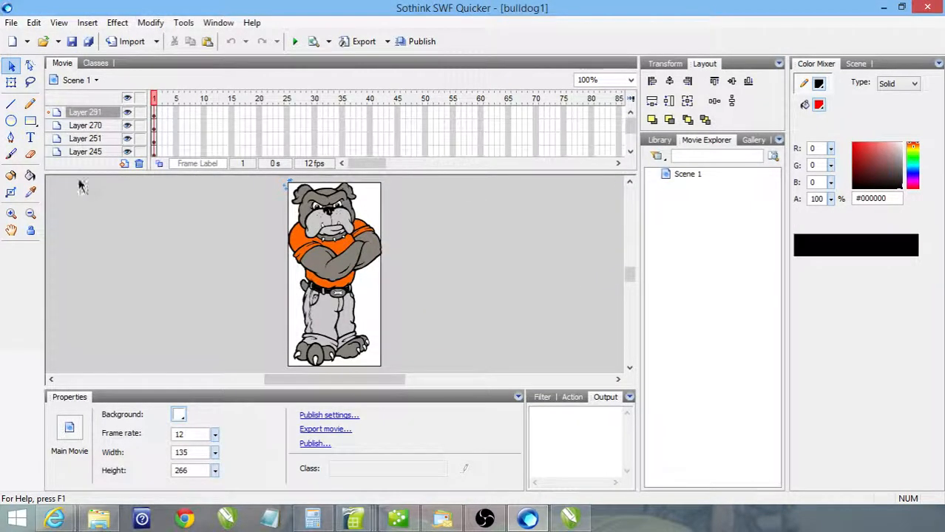
Step: Enlarge the timeline area just enough to show all six imported layers, and select Layer 251
drag(140, 171, 127, 219)
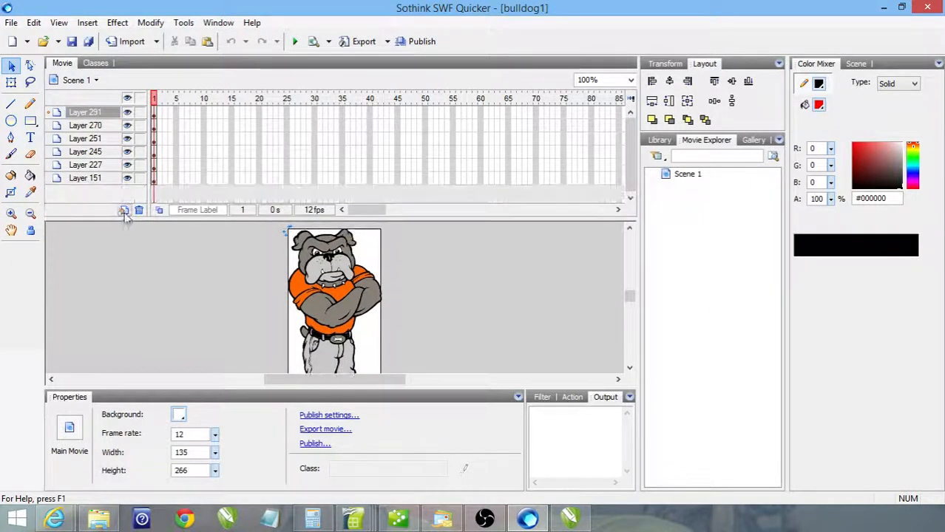
click(98, 141)
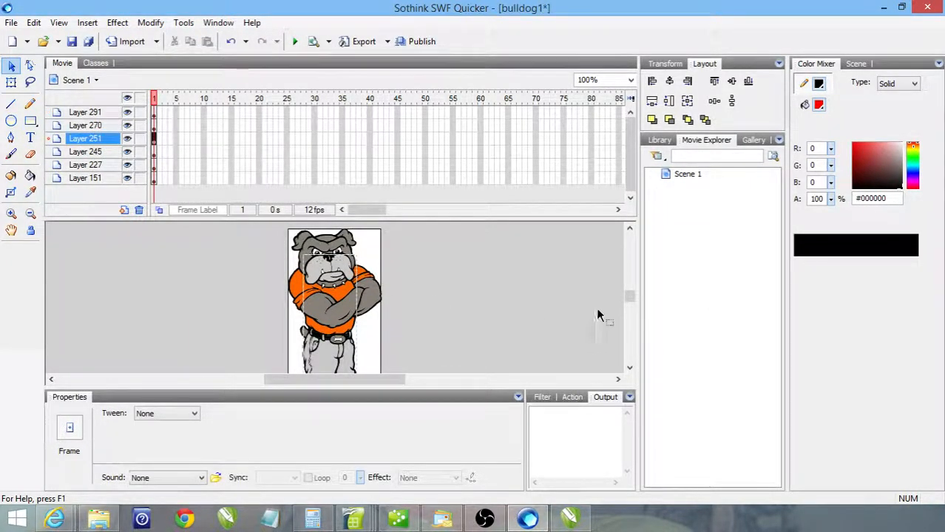
drag(584, 217, 584, 198)
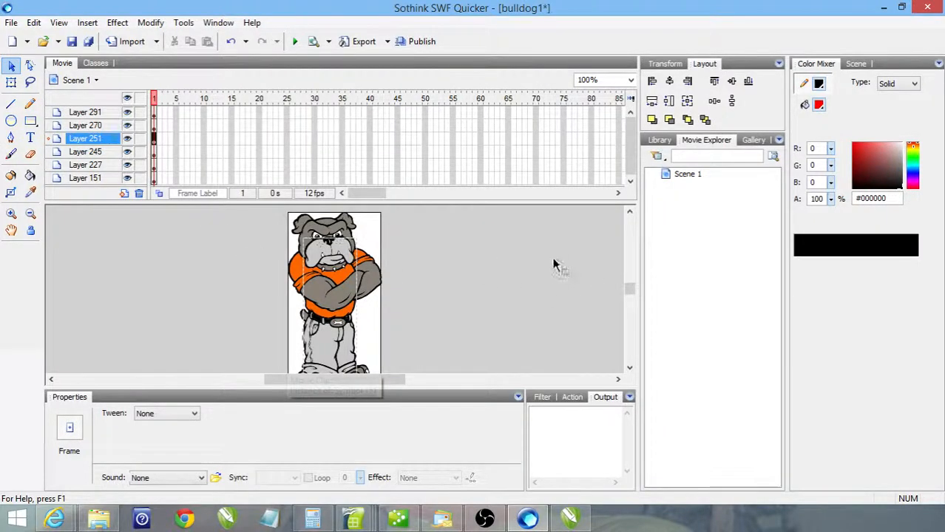
Step: Toggle the visibility of Layer 227 off and on to identify which artwork it holds
click(454, 235)
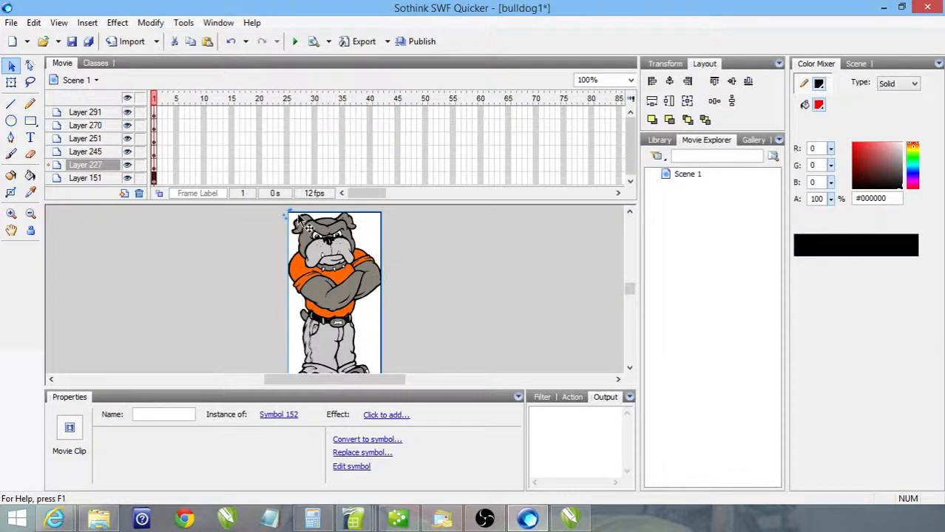
click(129, 167)
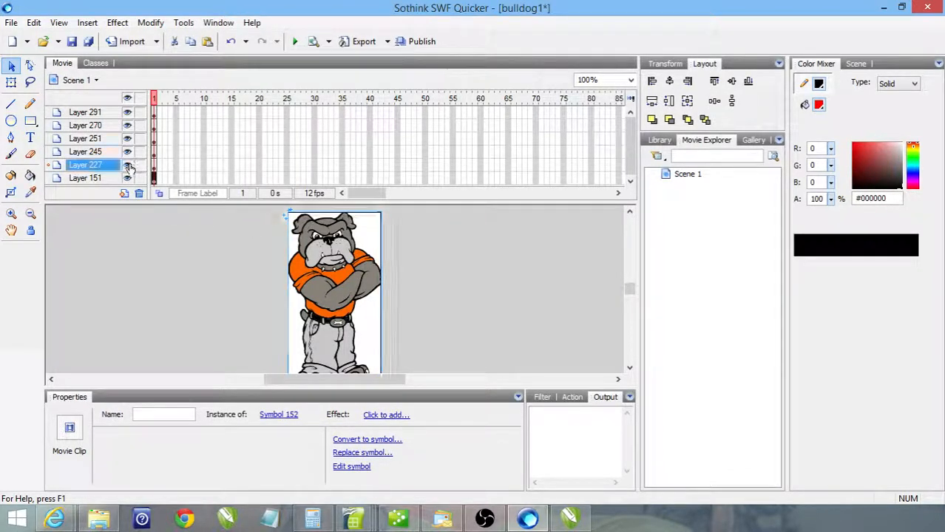
click(129, 166)
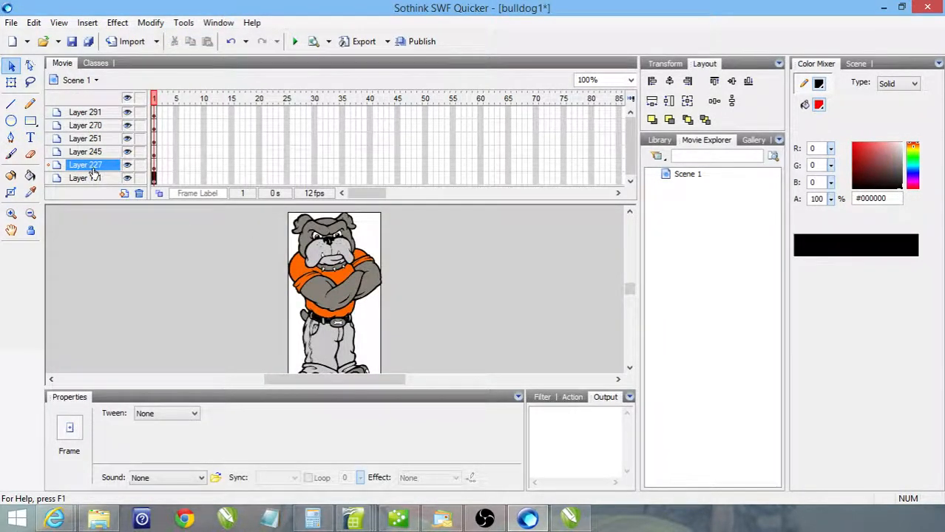
click(128, 166)
click(128, 166)
click(128, 167)
click(128, 167)
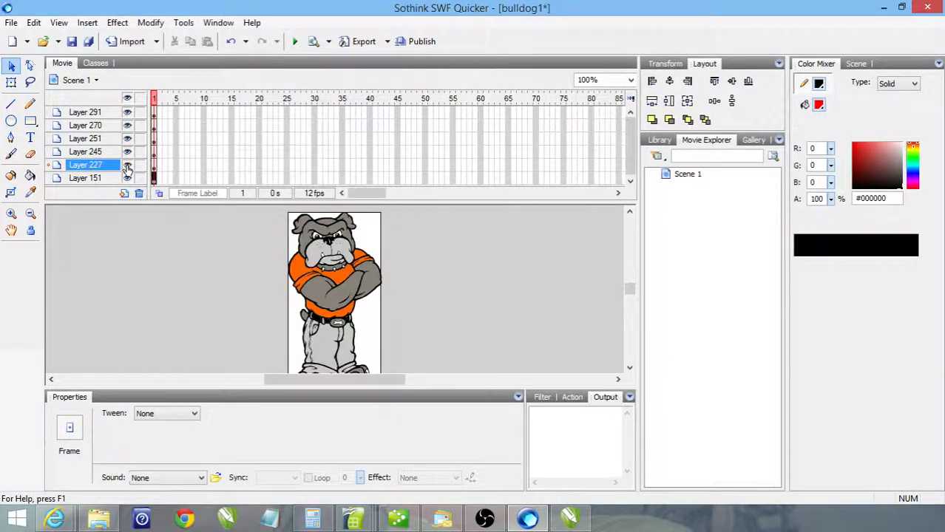
Step: Rename Layer 227 to Outline
right_click(87, 170)
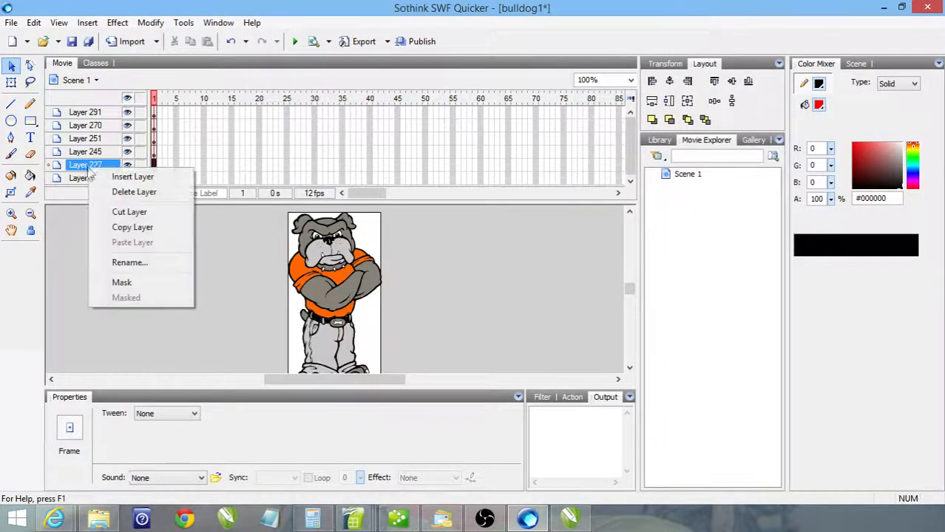
click(127, 263)
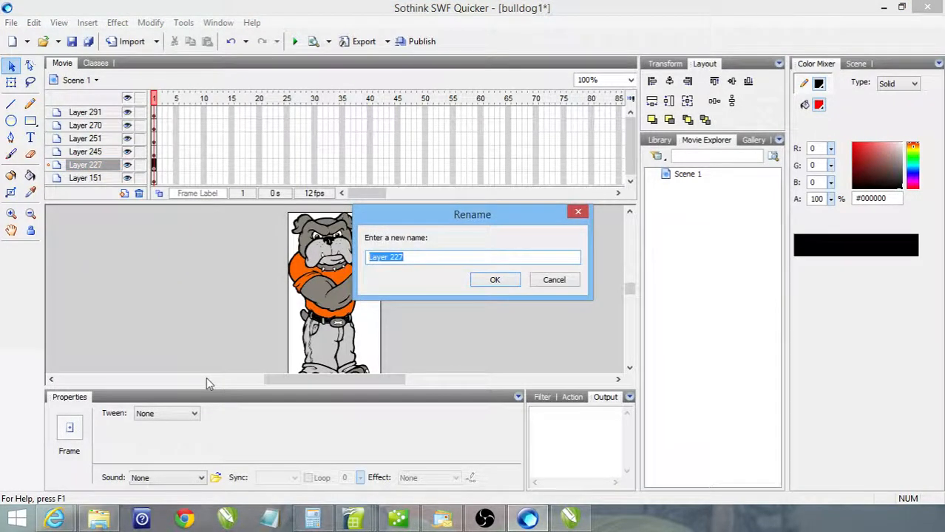
text(Outlin)
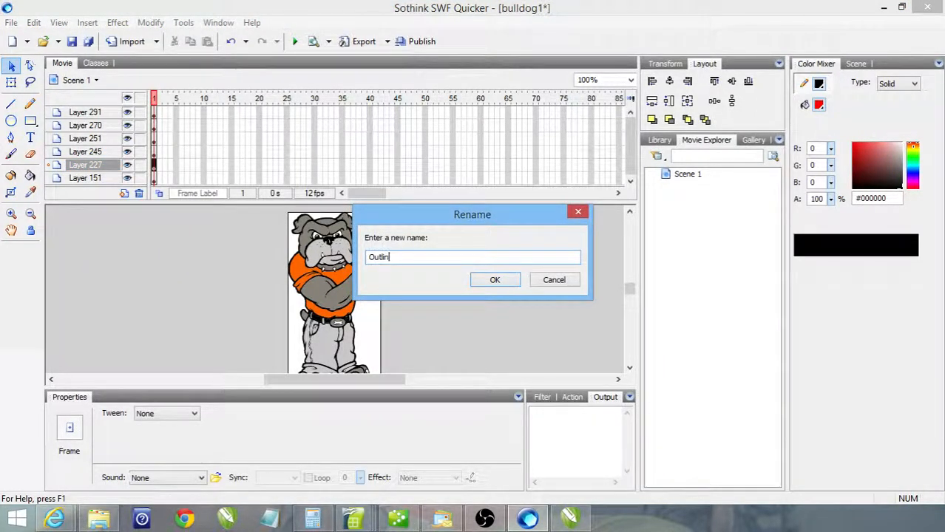
text(e)
click(495, 281)
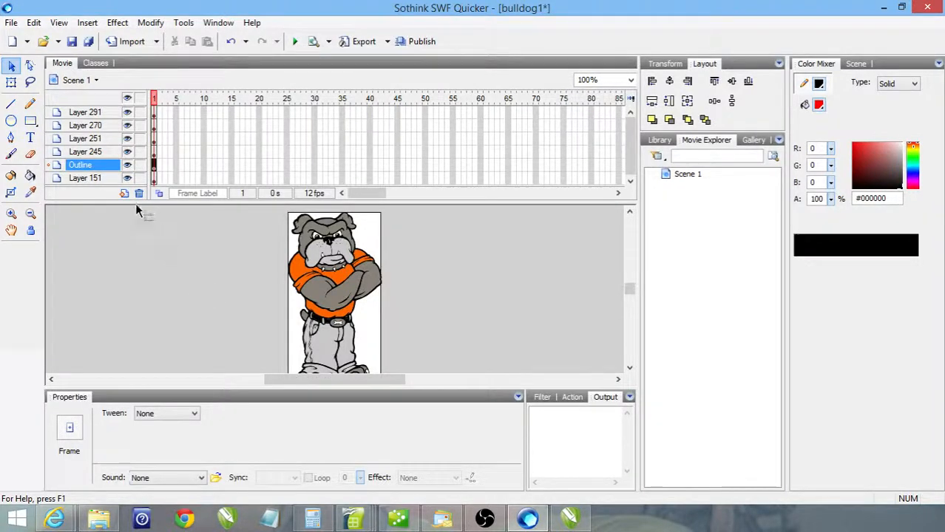
Step: Hide Layer 291, Layer 270, Layer 251 and Layer 245, leaving the Outline layer and Layer 151 shown
click(127, 112)
click(127, 125)
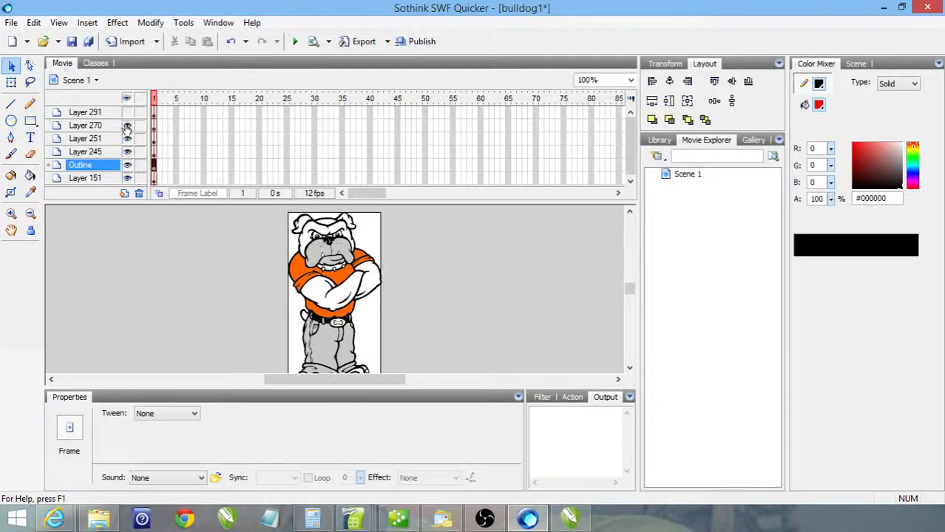
click(127, 138)
click(127, 152)
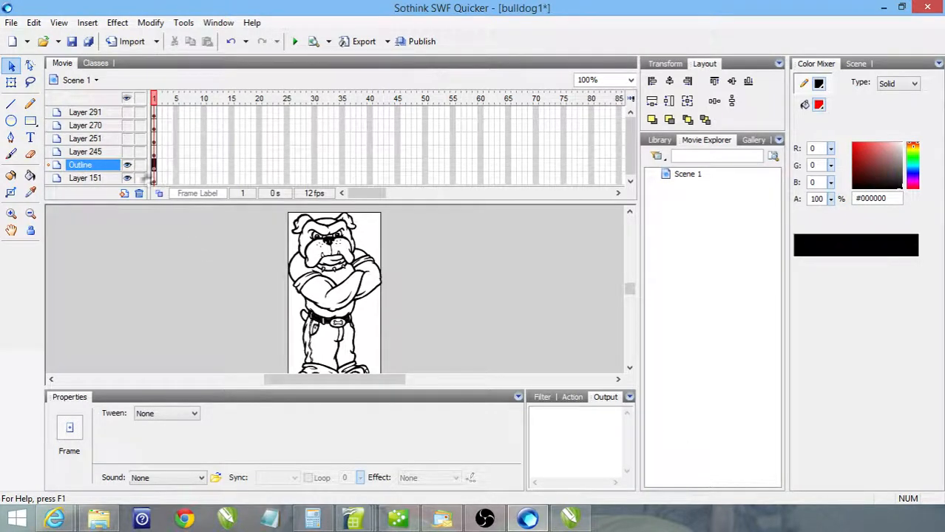
Step: Rename Layer 151 at the bottom of the layer stack to Ubase
click(92, 180)
right_click(91, 181)
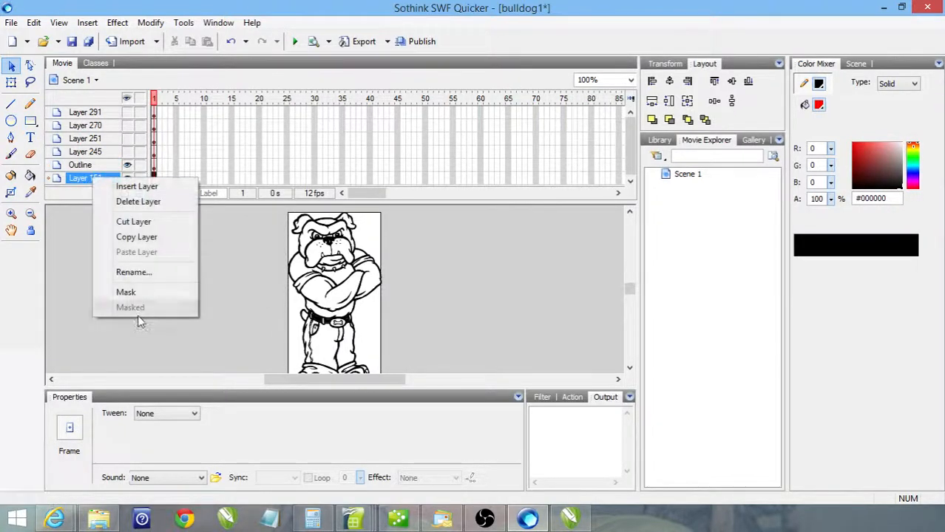
click(133, 273)
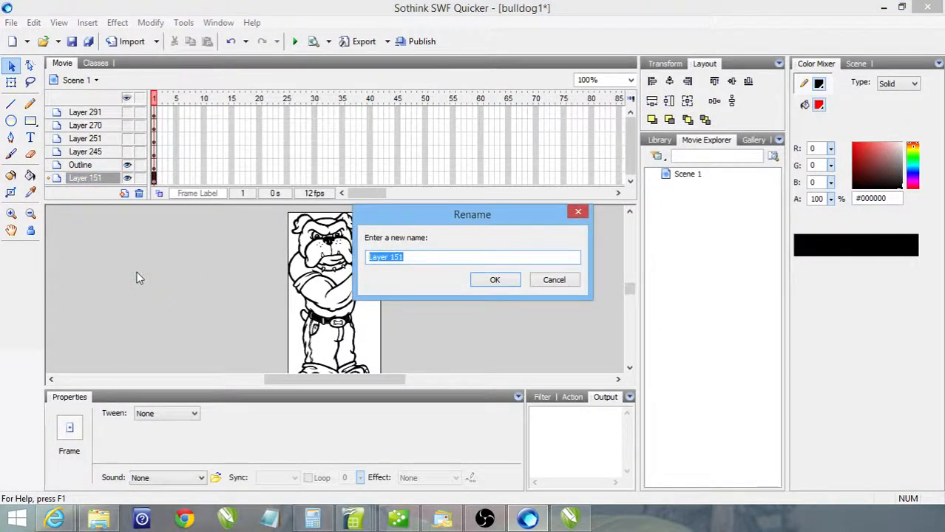
text(Ubase)
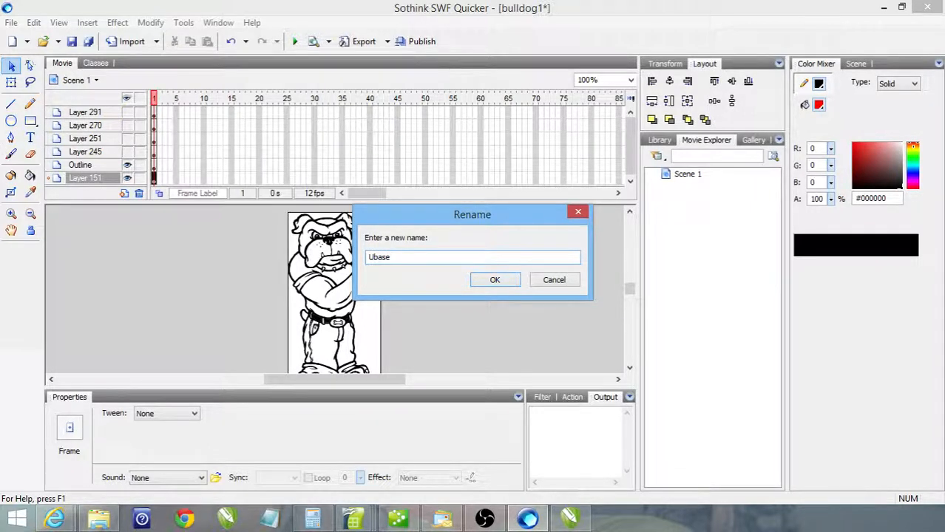
click(492, 280)
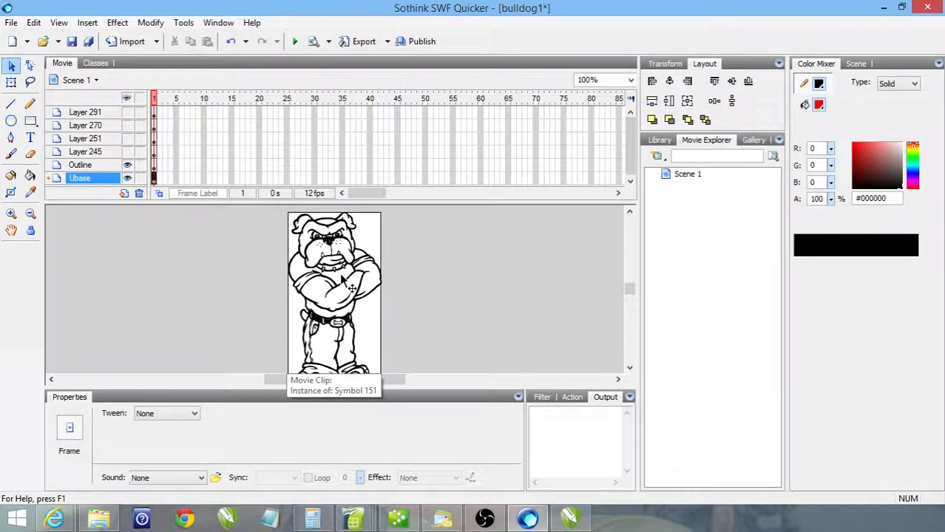
Step: Move Layer 245 below the Outline layer, directly above Ubase
click(85, 153)
drag(83, 159, 84, 175)
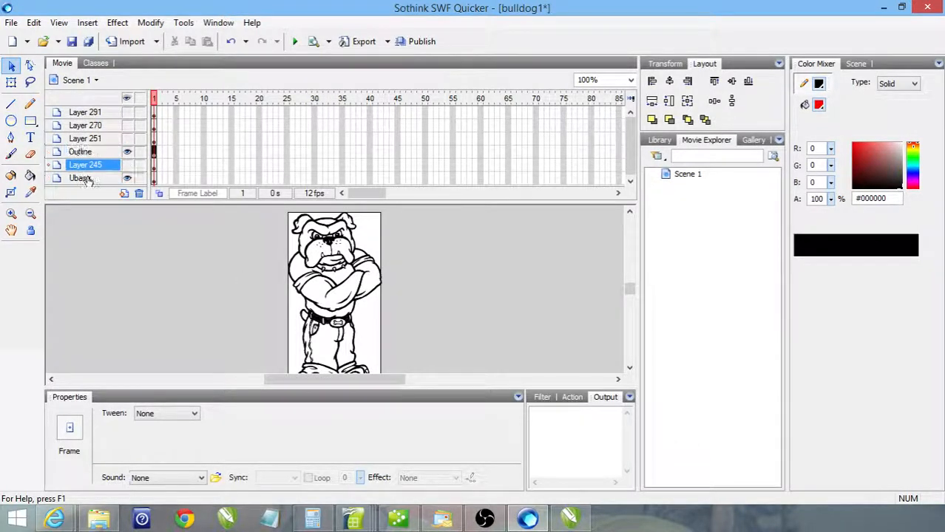
Step: Lock and hide the Outline layer, and show Layer 245
click(139, 153)
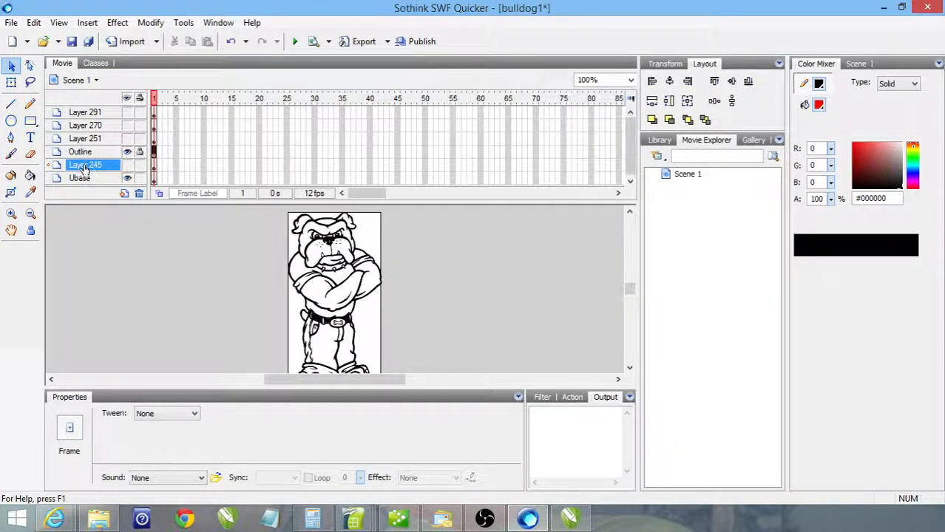
click(85, 165)
click(127, 153)
click(127, 165)
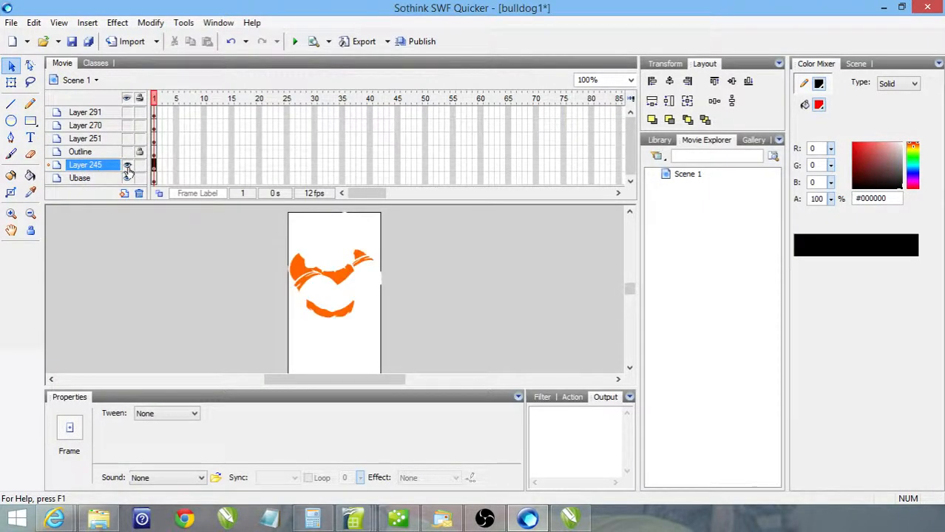
Step: Rename Layer 245, which holds the orange shirt artwork, to Shirt
right_click(91, 168)
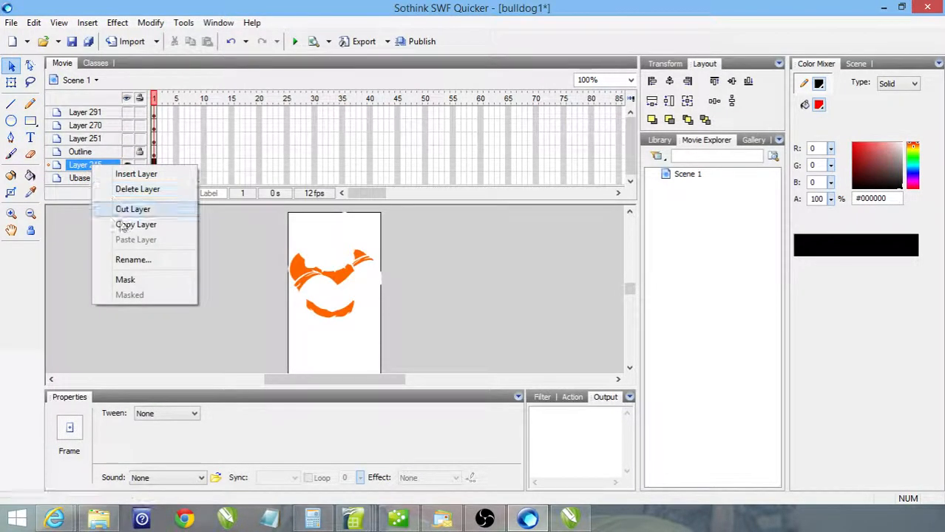
click(142, 258)
text(Shirt)
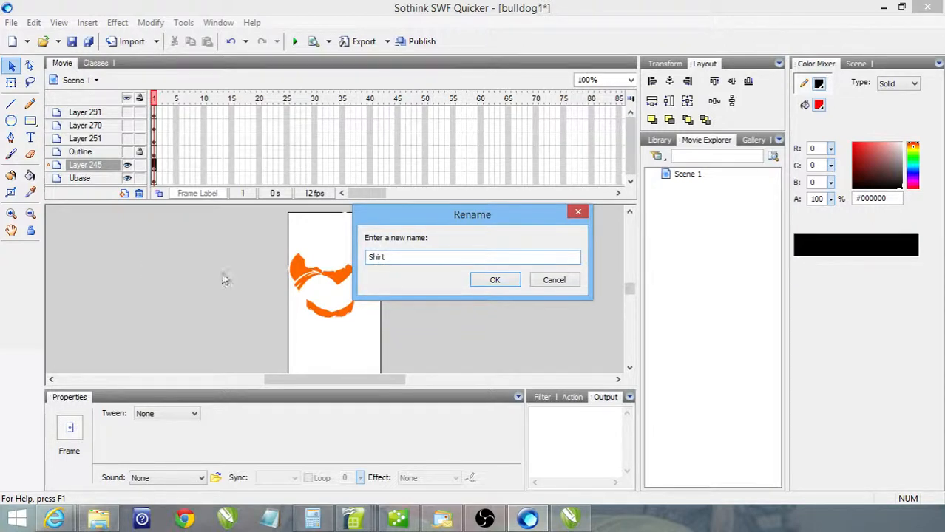
click(494, 280)
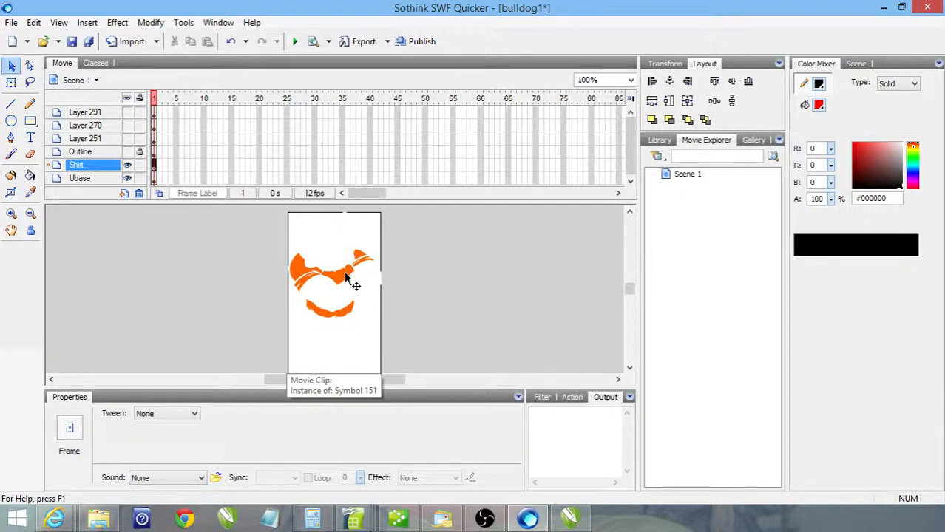
Step: Move the Outline layer below Shirt, directly above Ubase, then show Outline and hide Shirt
click(88, 151)
drag(89, 153, 104, 172)
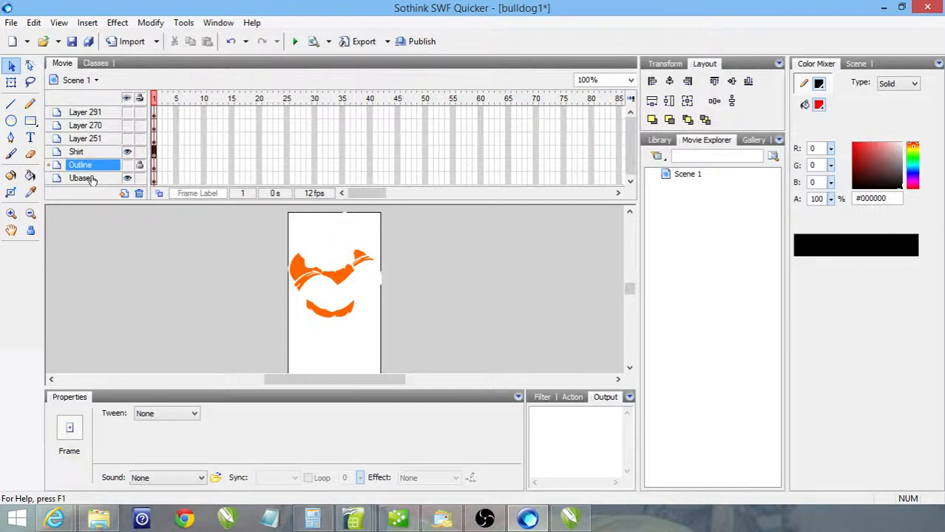
click(127, 164)
click(127, 152)
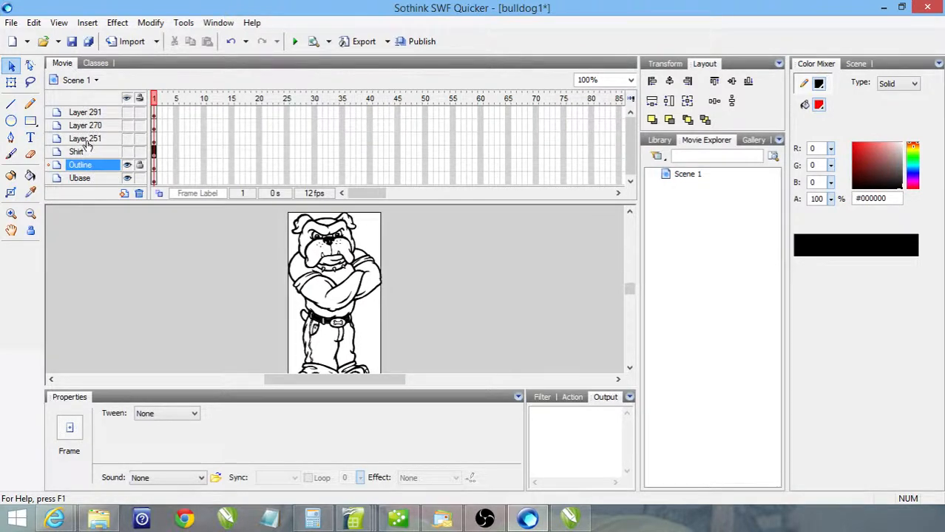
Step: Show Layer 251 and rename it to Pants
click(127, 138)
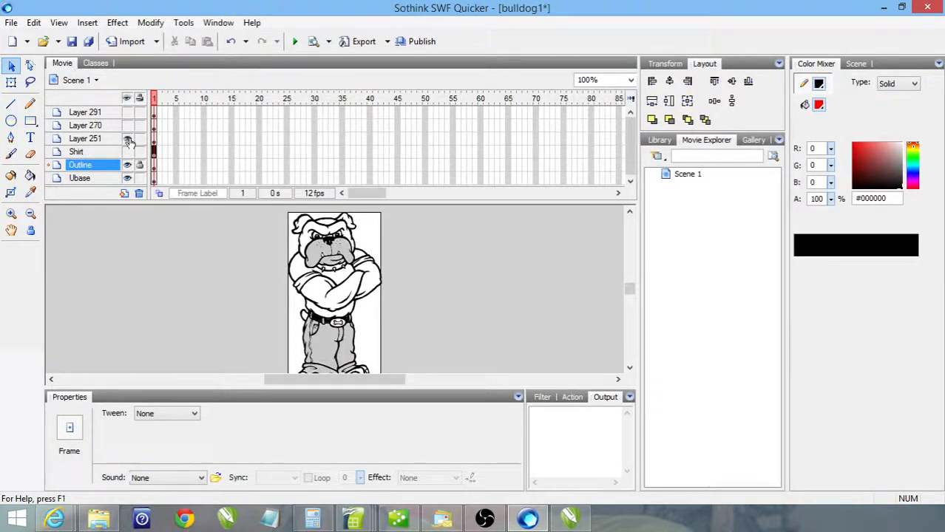
right_click(90, 139)
click(132, 233)
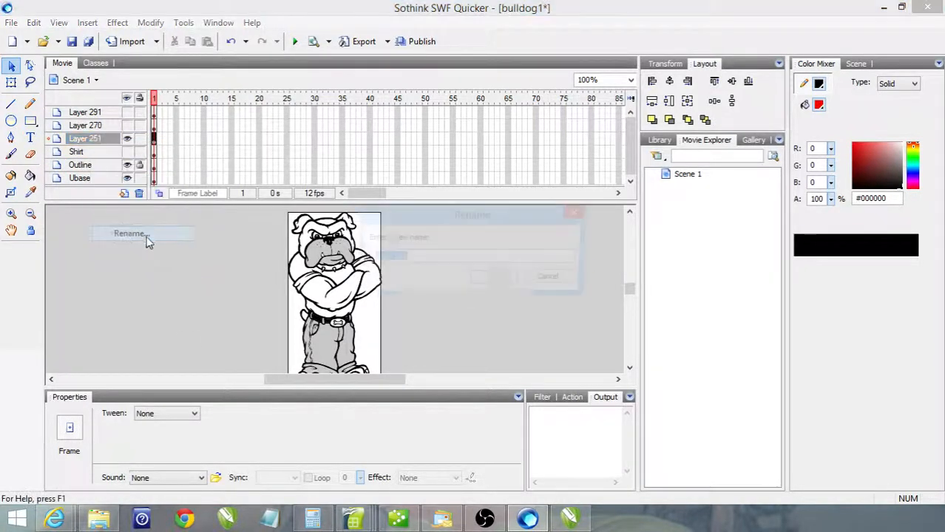
text(F)
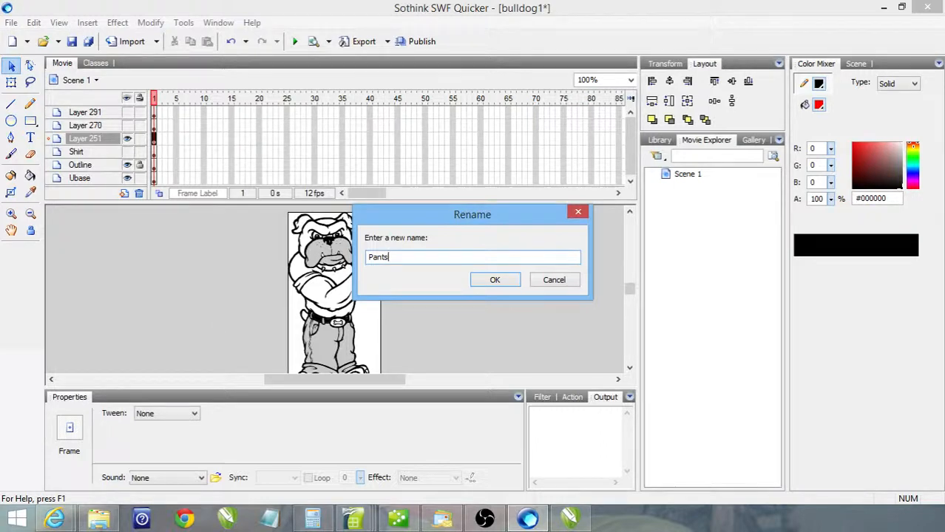
text(ants)
click(514, 283)
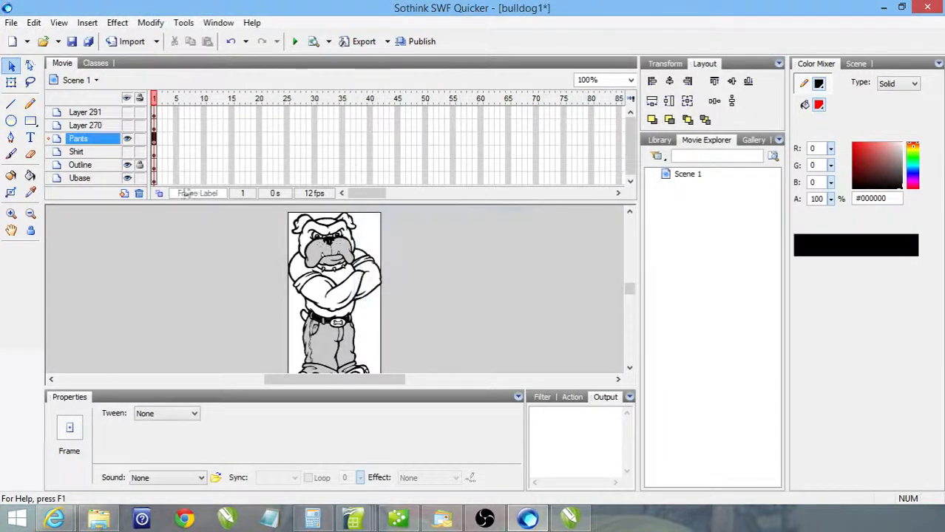
Step: Show the Shirt layer and Layer 270, and rename Layer 270 to Eyes
click(128, 152)
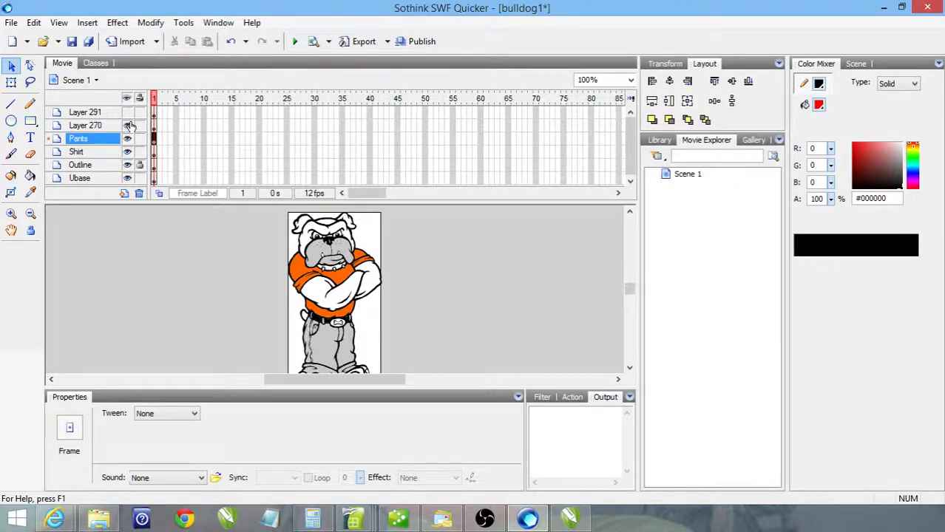
click(127, 126)
click(101, 130)
right_click(101, 130)
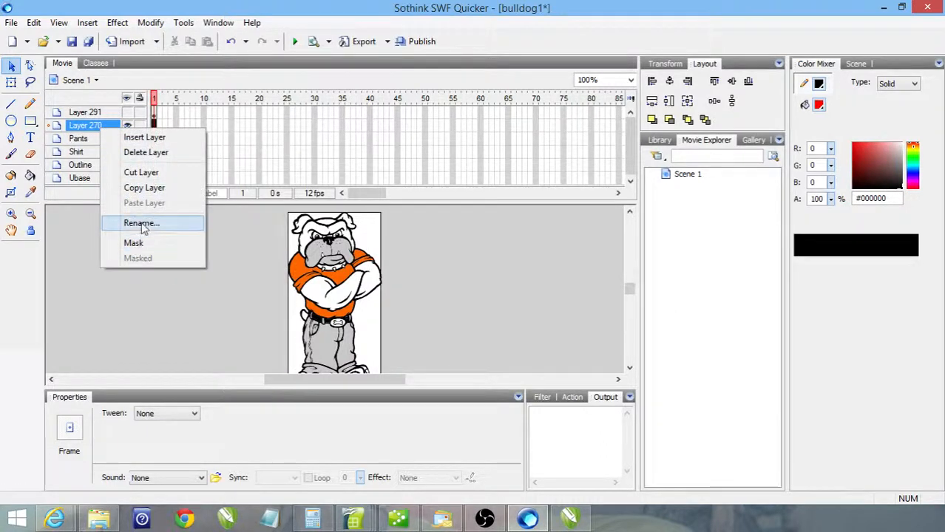
click(140, 222)
text(Eye)
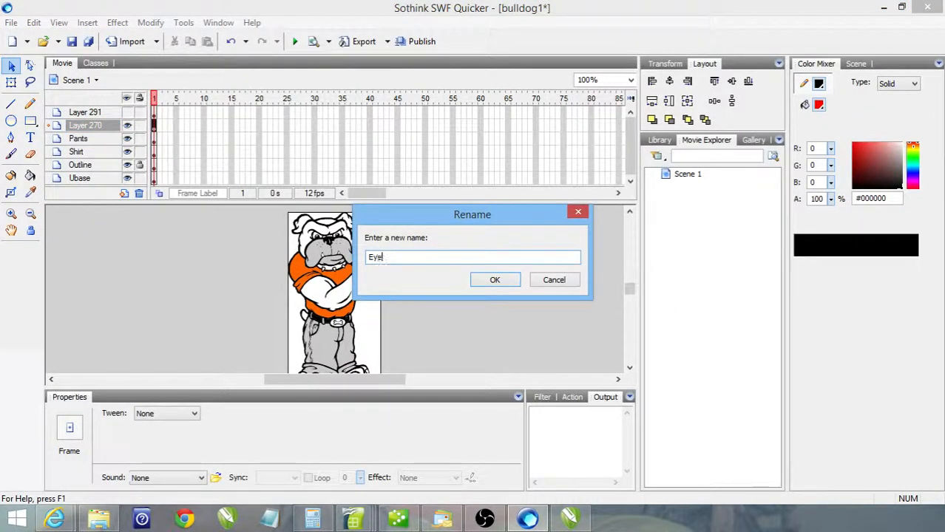
text(s)
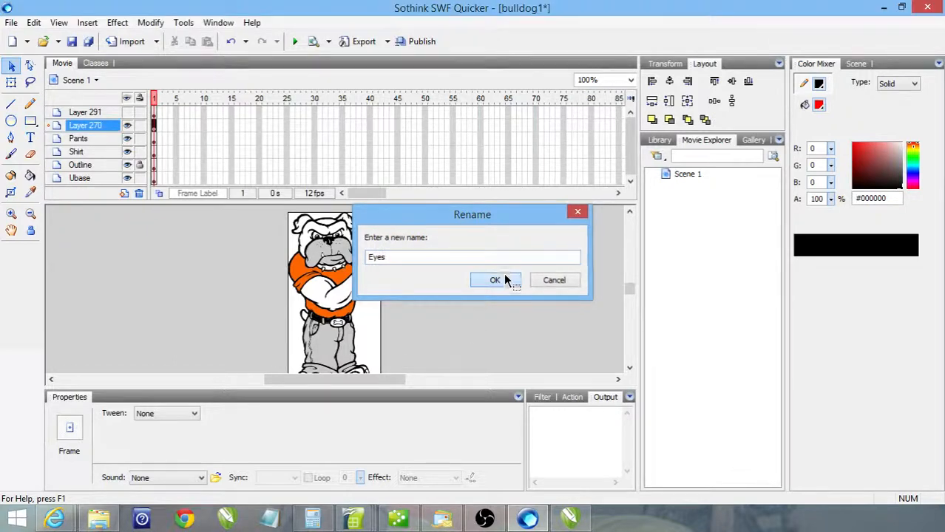
click(502, 279)
Step: Show Layer 291 at the top of the layer stack and rename it to Arms
click(127, 113)
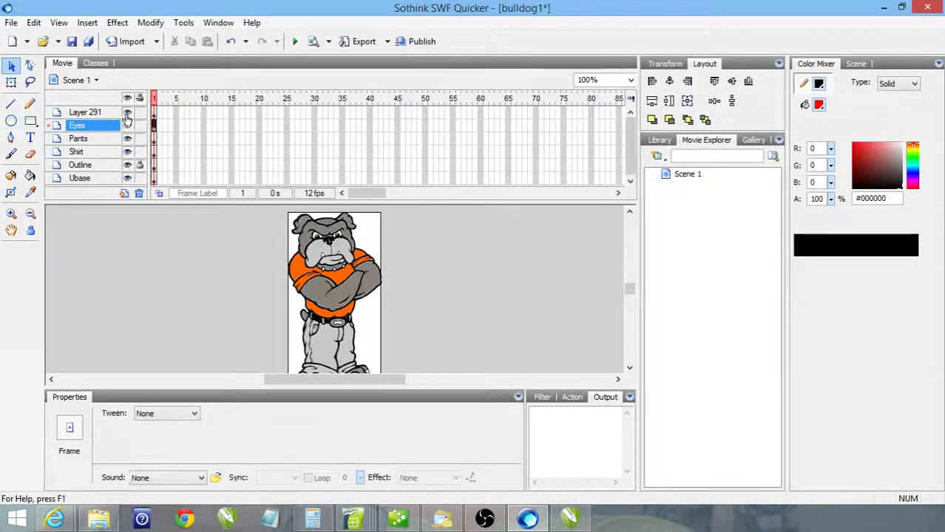
click(85, 112)
right_click(84, 112)
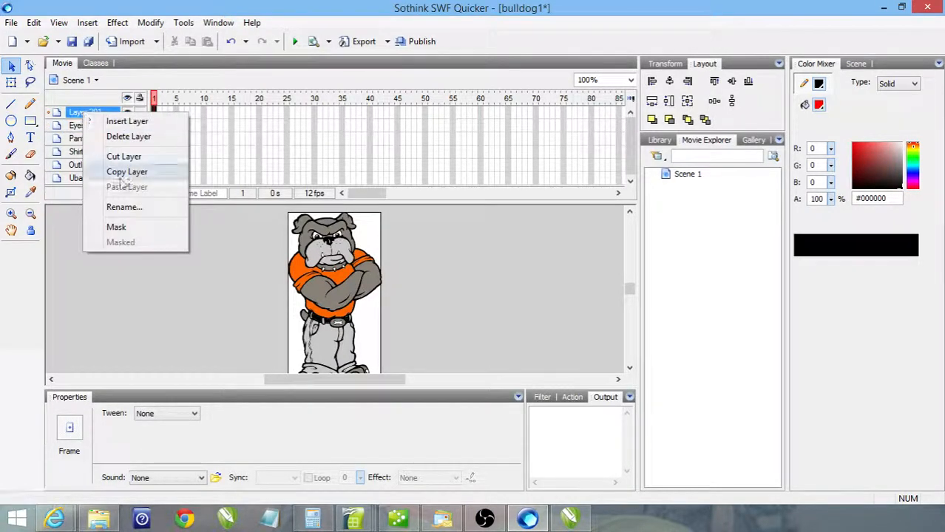
click(126, 207)
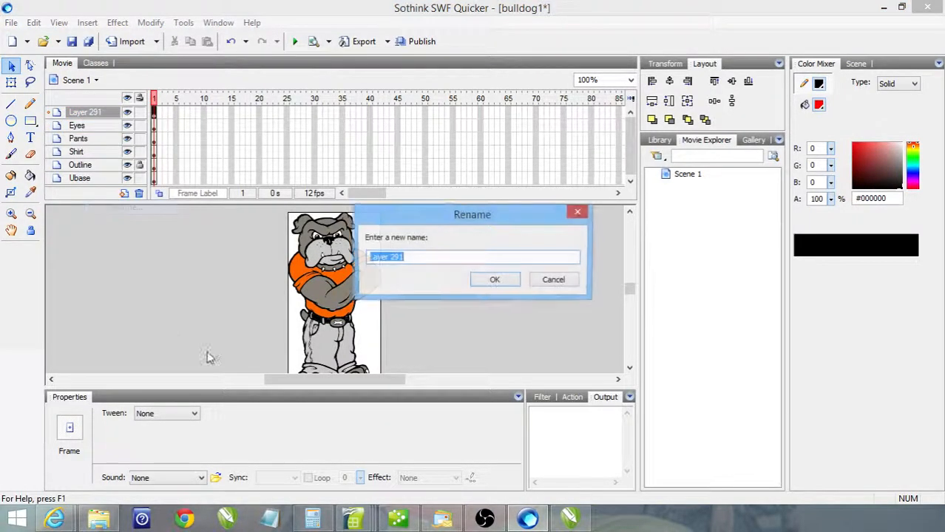
text(A)
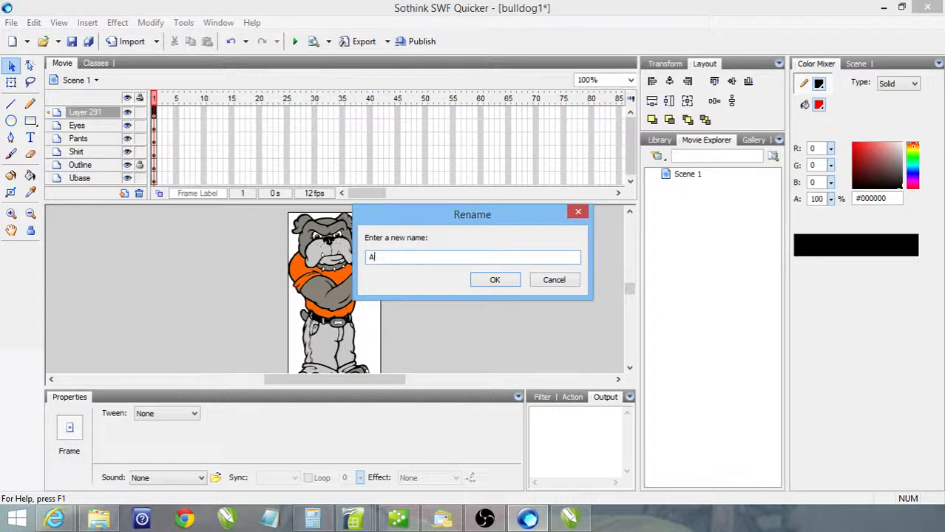
text(lms)
click(493, 280)
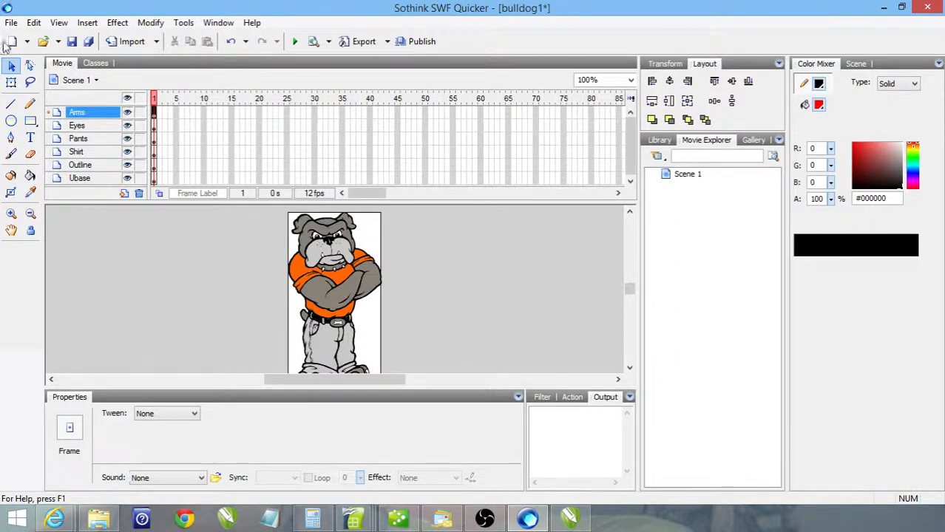
Step: Save the project as the SWF Quicker file bulldog1.sqf in the Bulldog1 folder
click(11, 22)
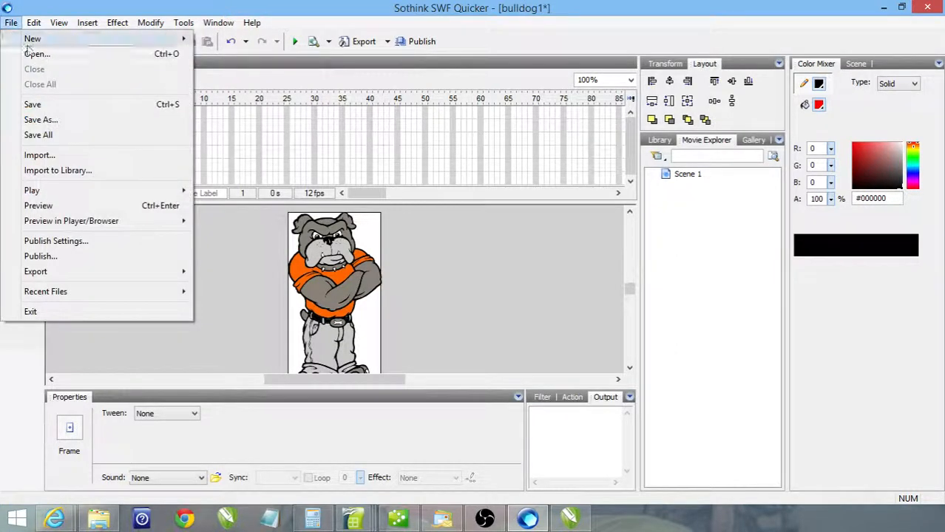
click(58, 122)
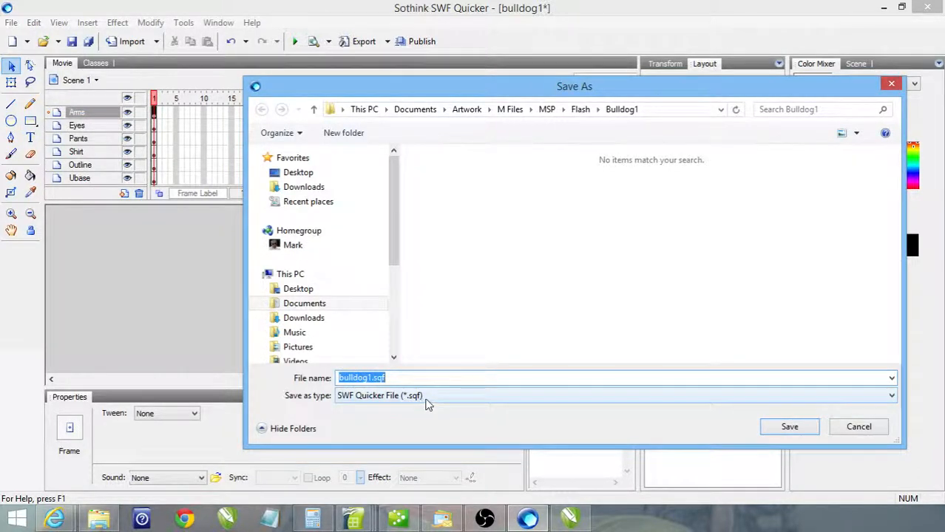
click(791, 429)
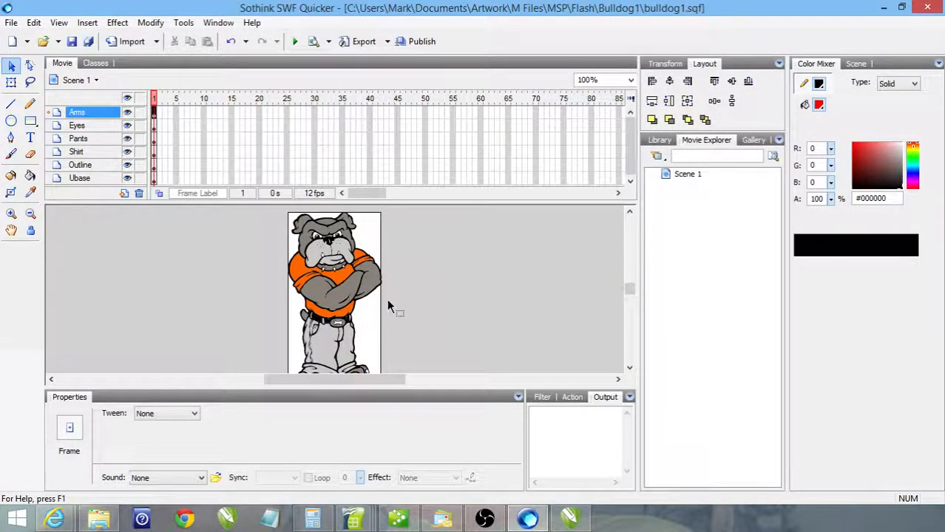
Step: Start publishing the movie and set its publish settings to Flash Player 10 and ActionScript 3.0
click(421, 42)
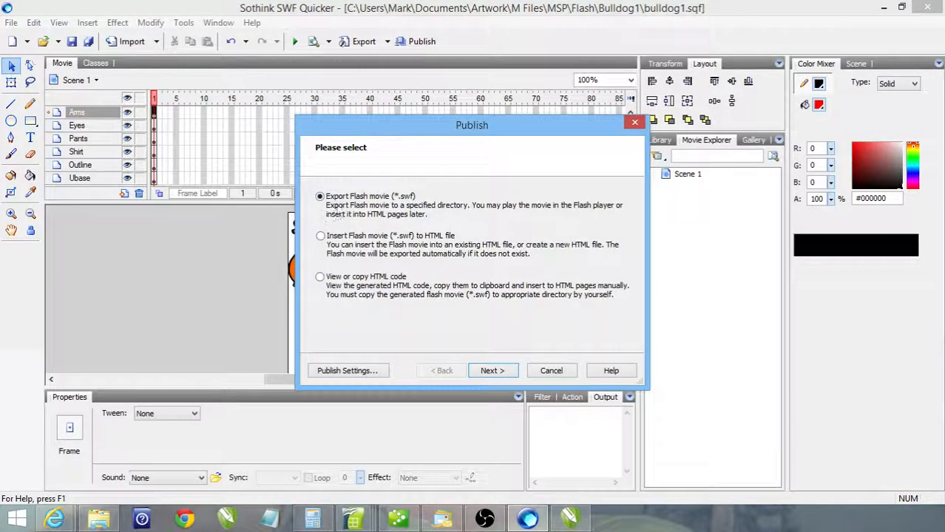
click(347, 371)
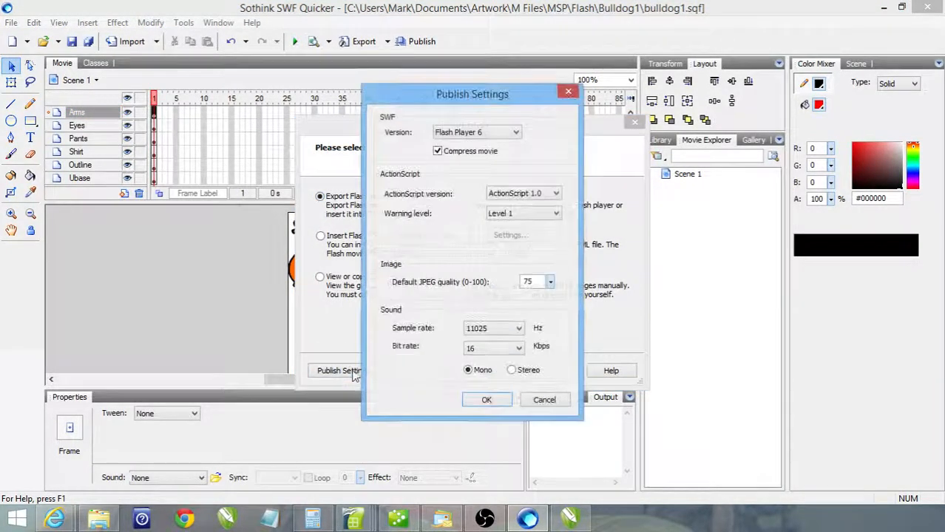
click(510, 133)
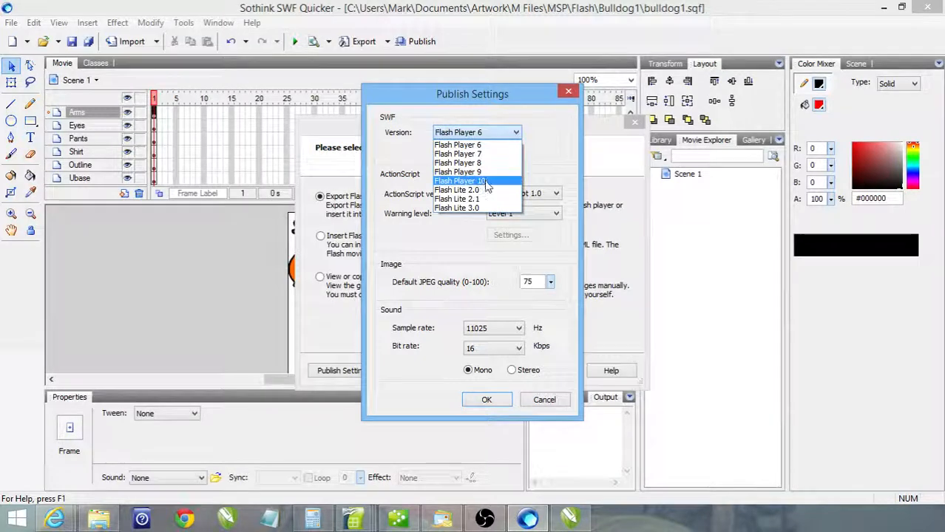
click(510, 167)
click(510, 193)
click(517, 223)
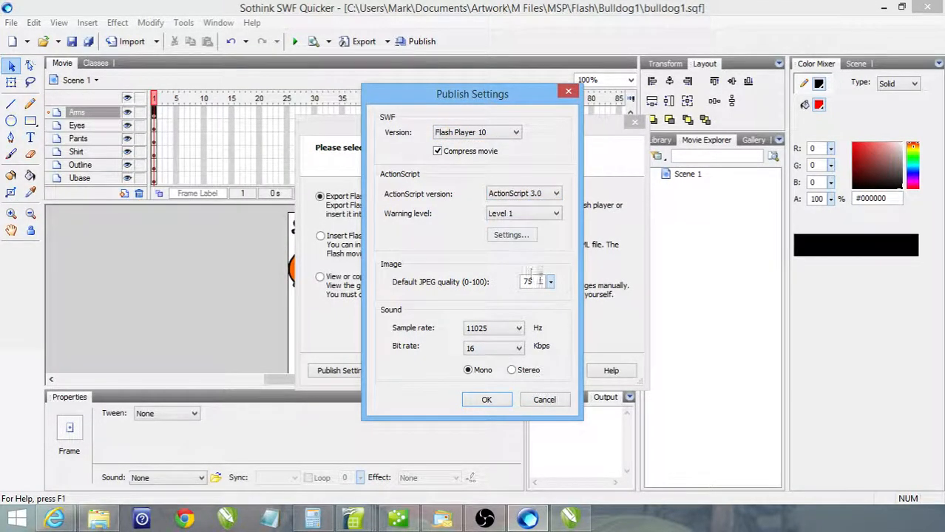
click(489, 399)
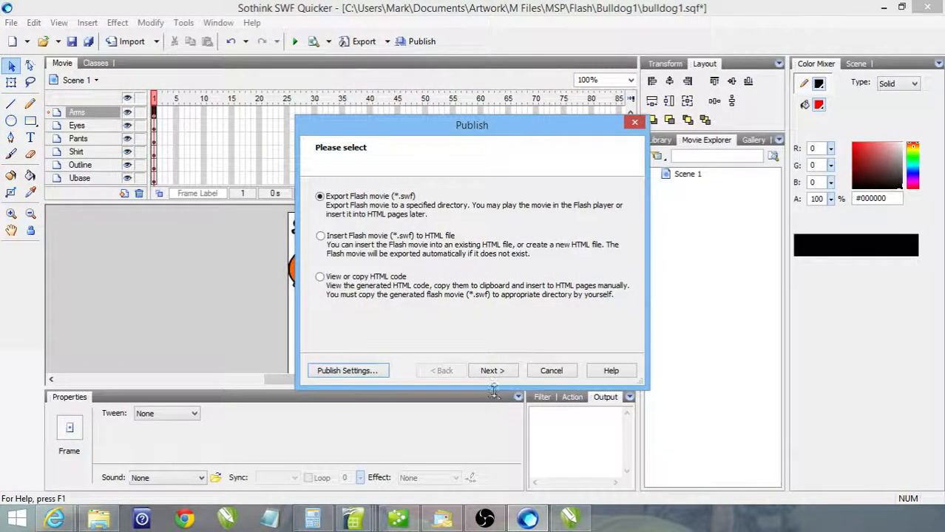
Step: Export the Flash movie to the Bulldog1 folder, replacing the existing bulldog1.swf, and finish the publish wizard
click(492, 371)
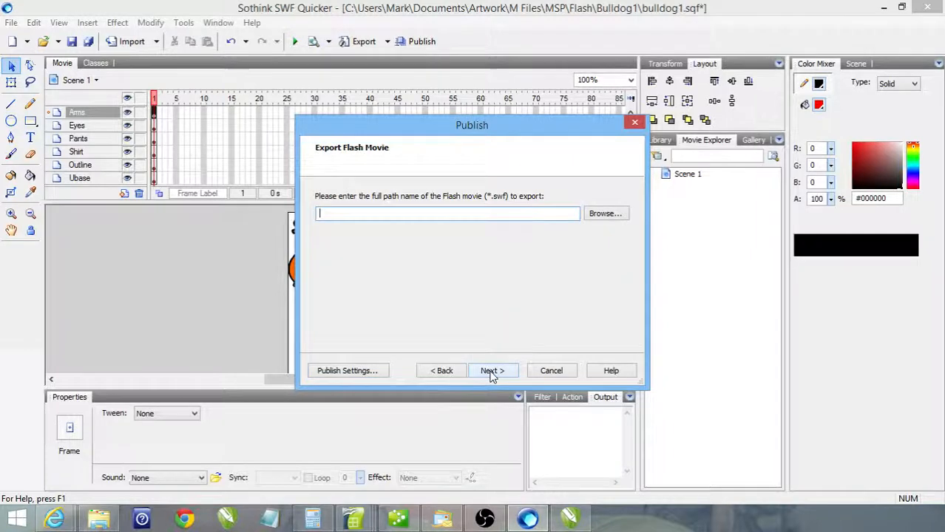
click(605, 215)
click(453, 201)
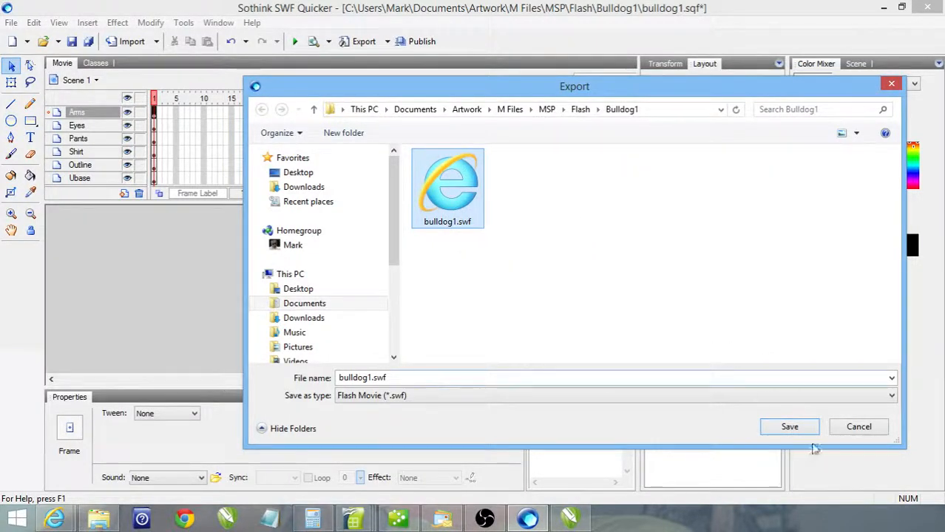
click(788, 427)
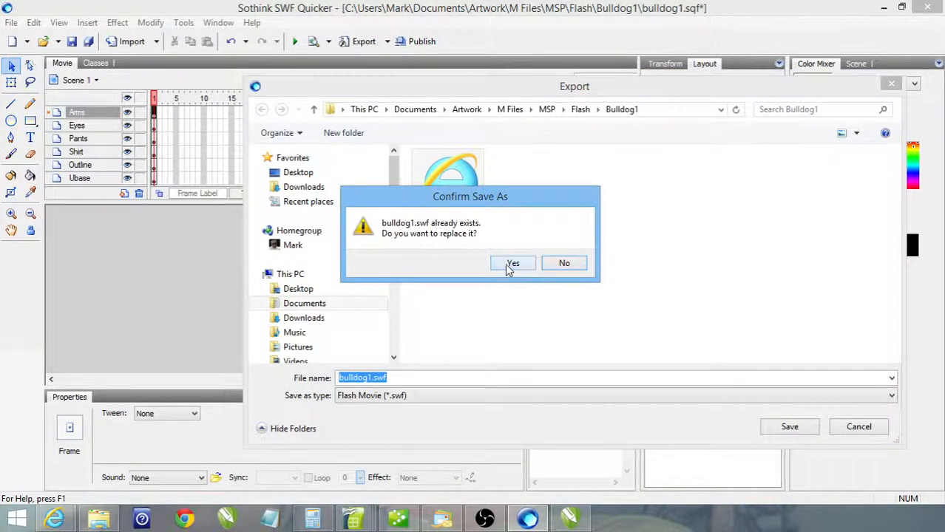
click(511, 263)
click(492, 371)
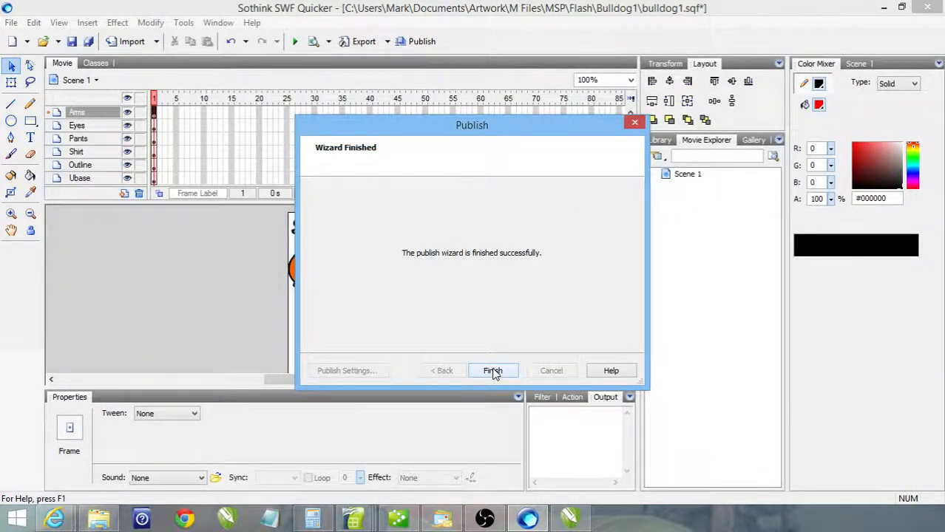
click(493, 371)
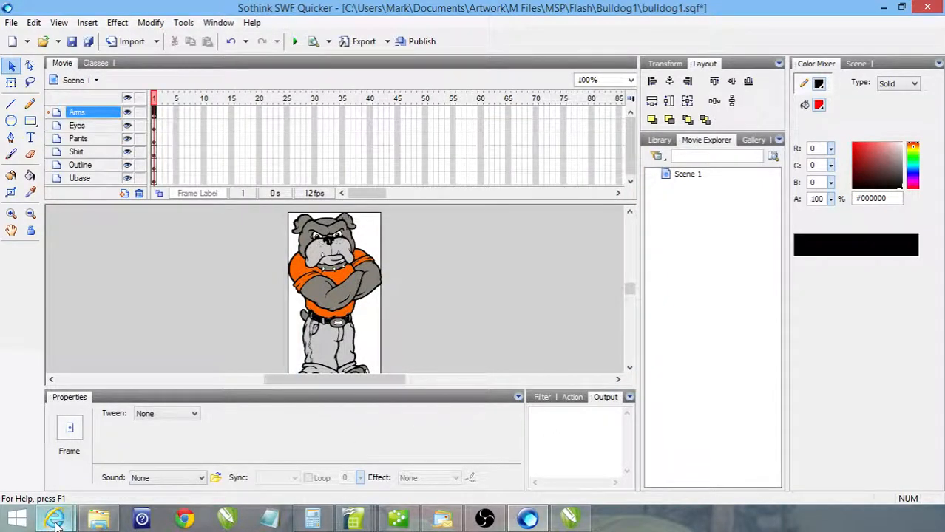
Step: Switch to the OpenCart administration in the browser and start a new entry in the Clipart List
mouse_move(55, 521)
click(81, 481)
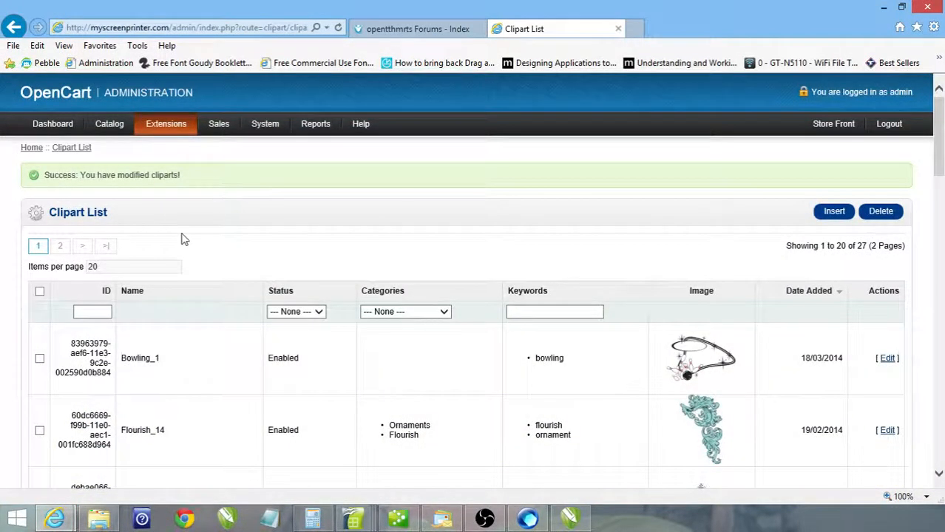
mouse_move(163, 137)
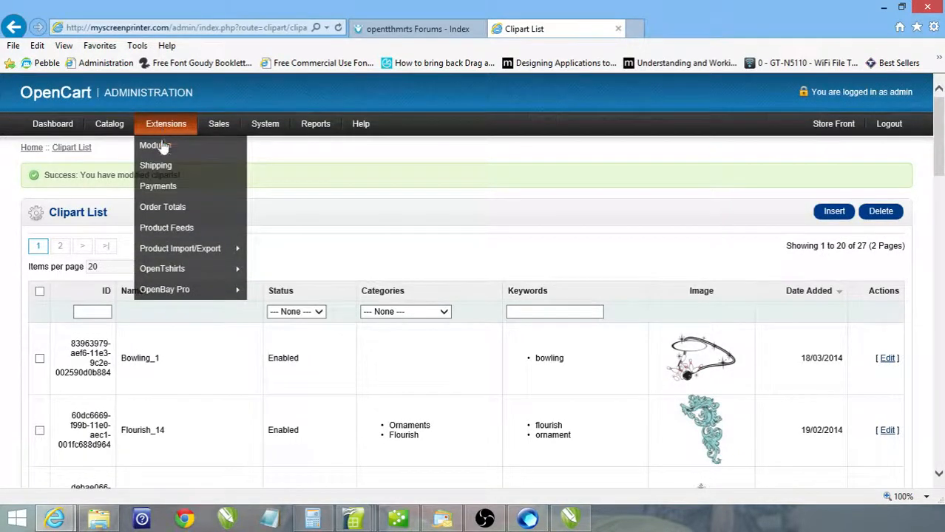
mouse_move(176, 273)
mouse_move(270, 294)
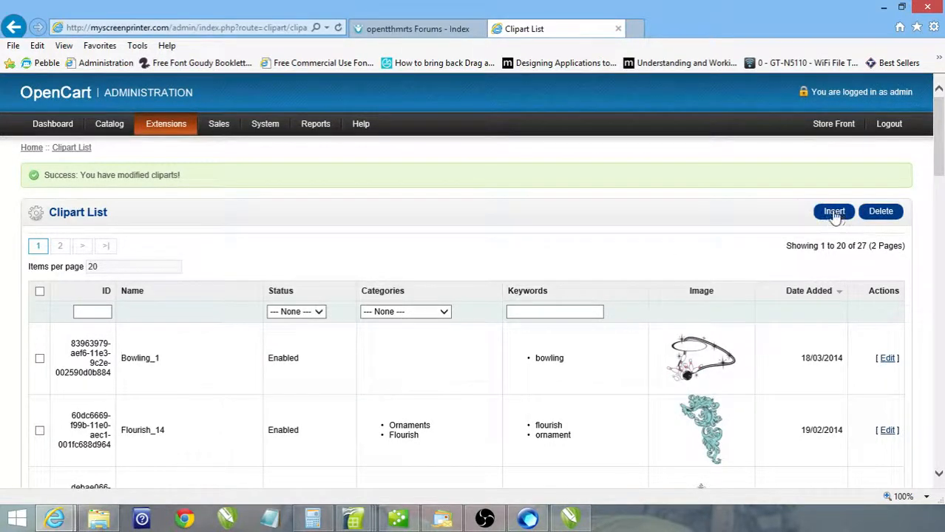
click(834, 213)
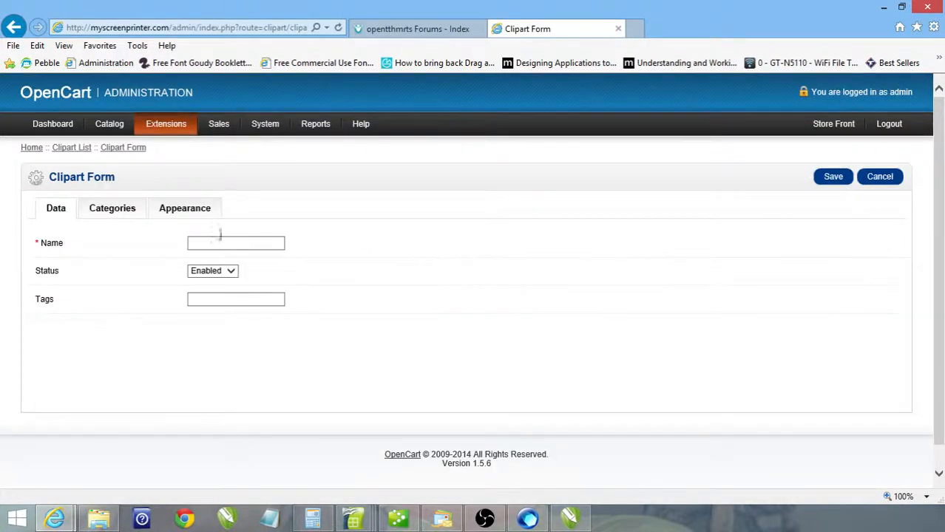
Step: Name the new clipart Bulldog 1 and give it the tags bulldog, dog
click(195, 241)
text(Bu)
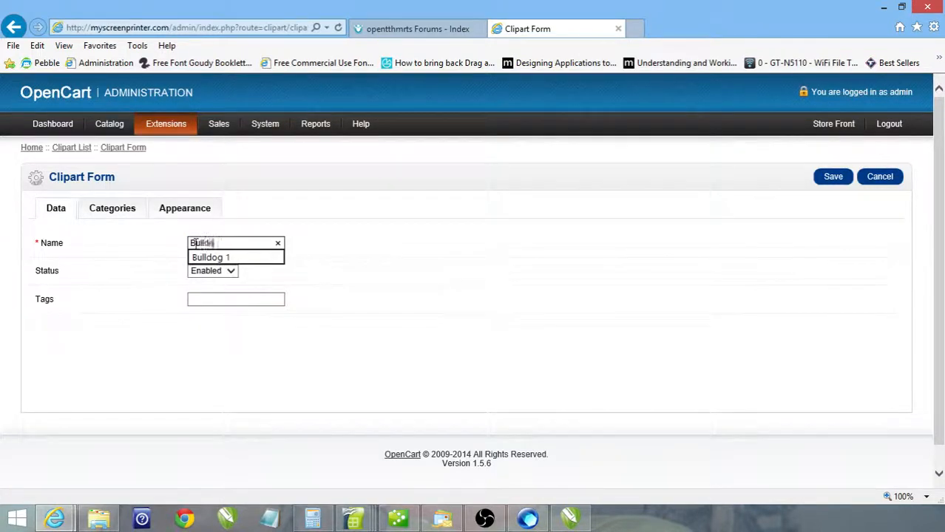
text(1)
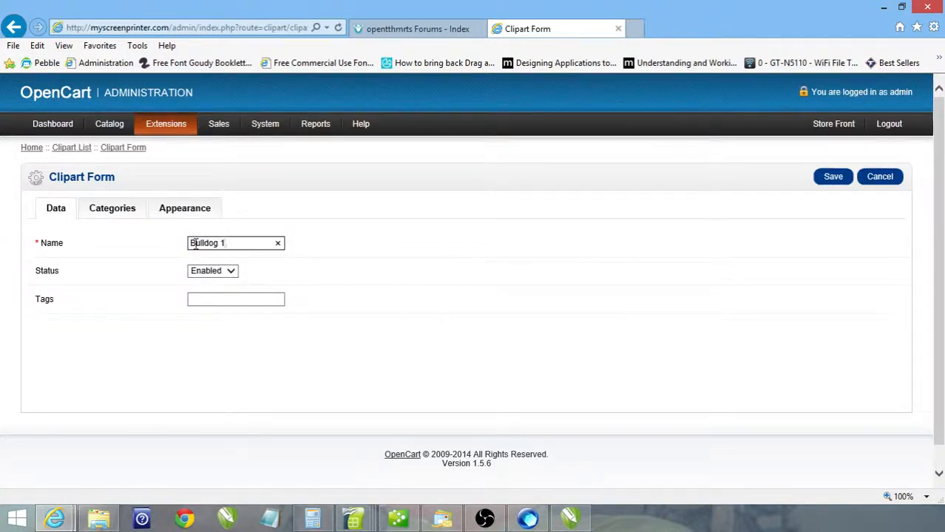
click(245, 299)
click(228, 298)
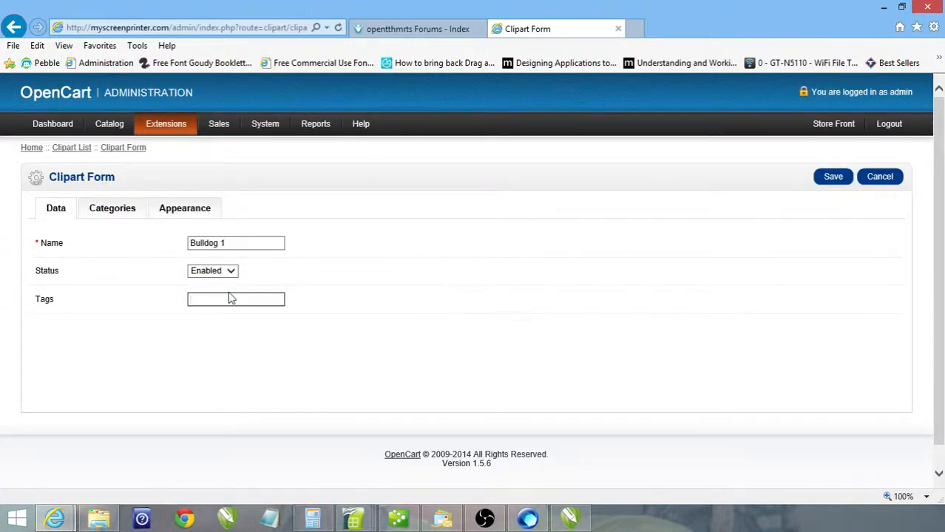
text(bull)
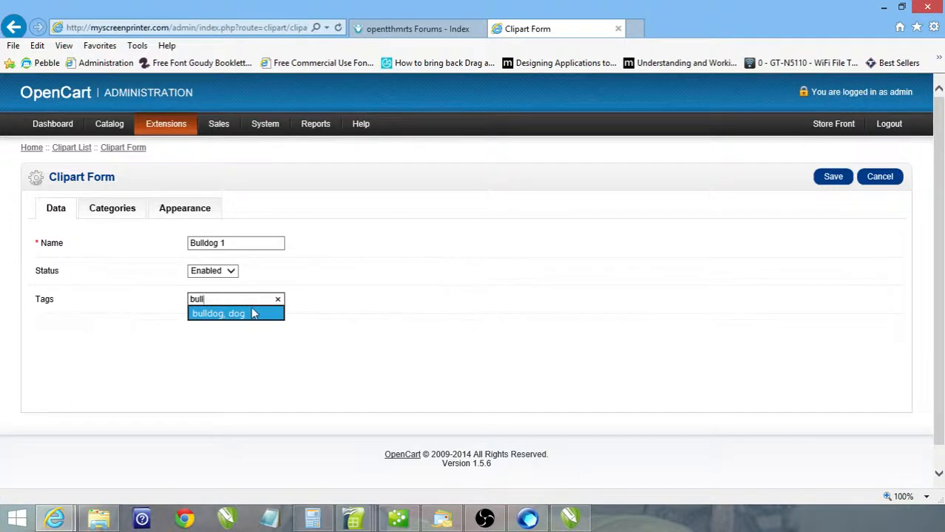
click(252, 313)
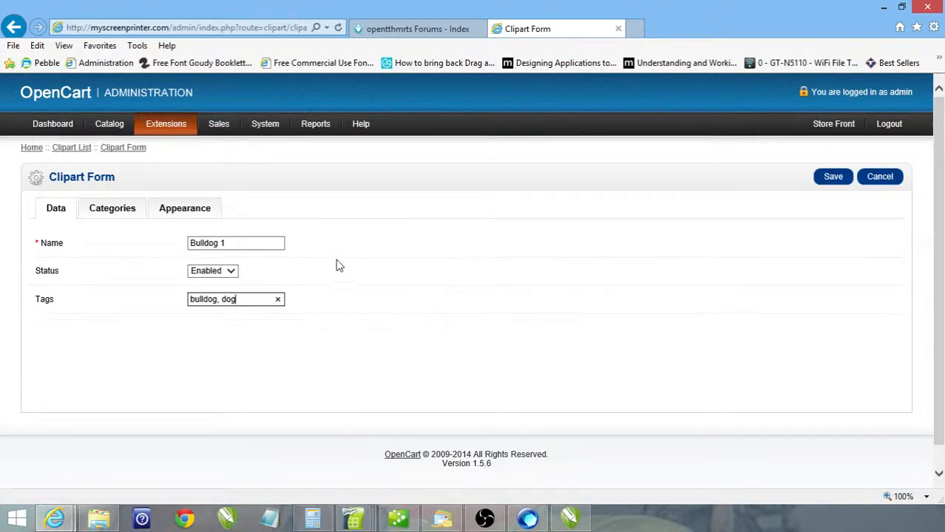
Step: Upload bulldog1.cdr as the clipart's vector file and bulldog1.eps as the optional second vector file
click(186, 212)
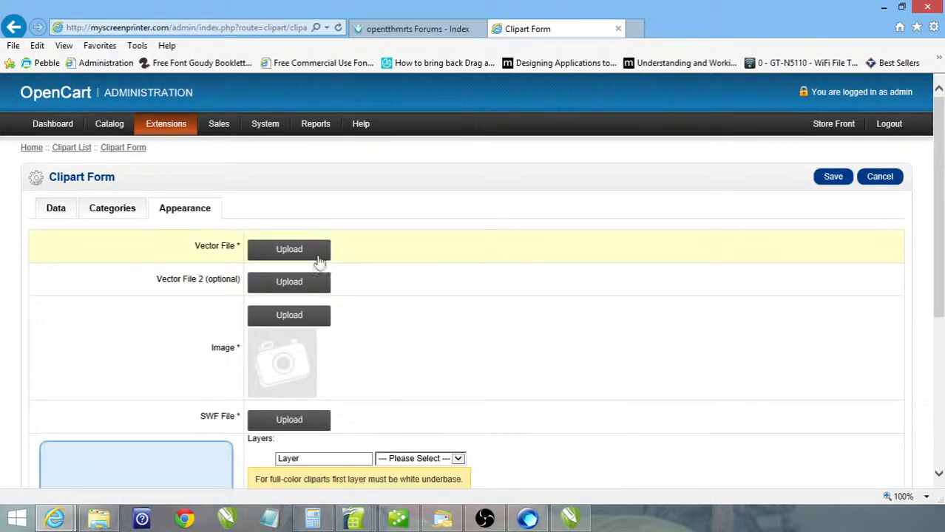
click(290, 250)
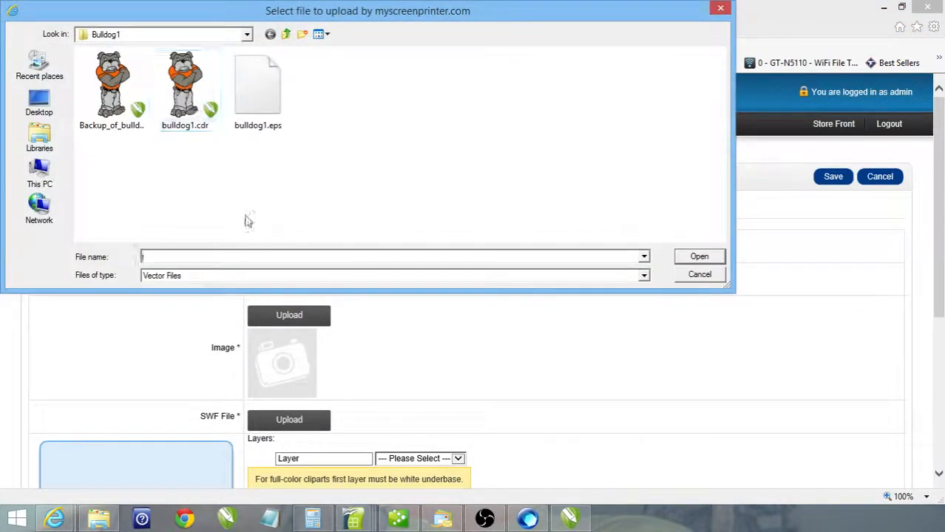
click(211, 118)
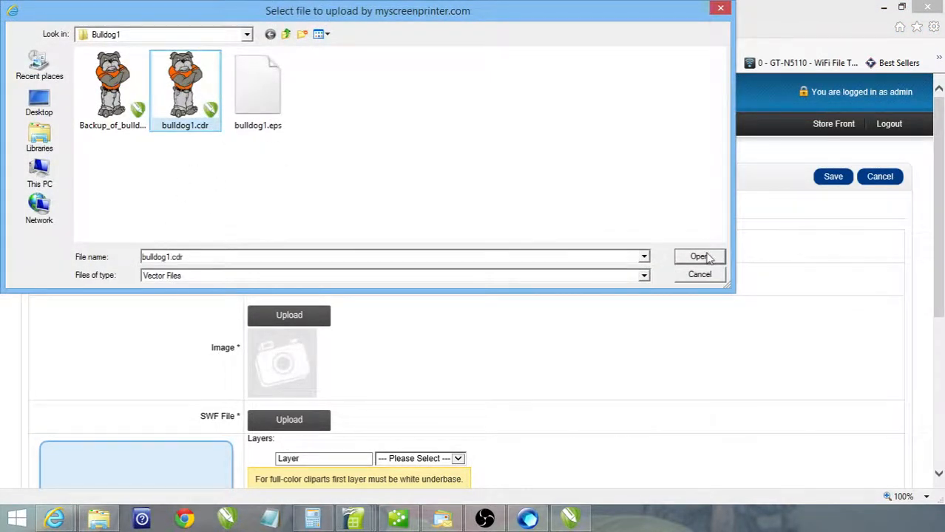
click(698, 257)
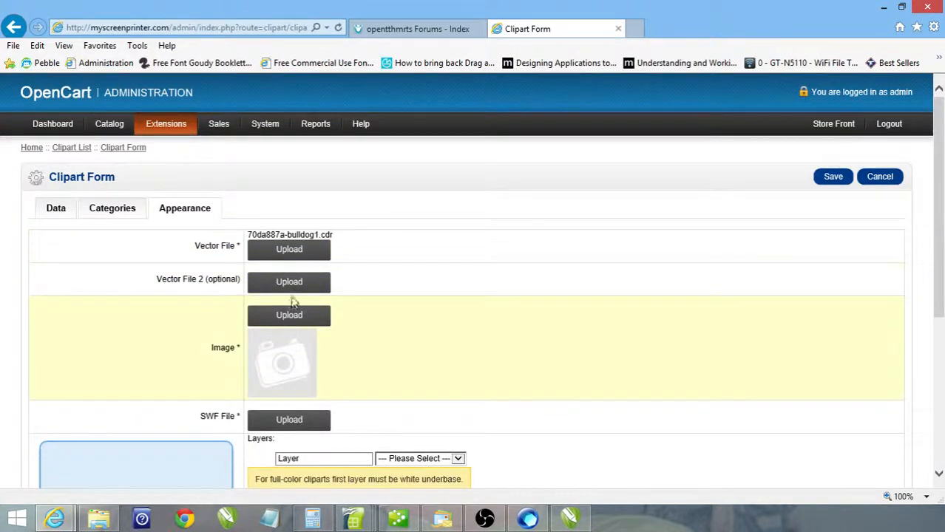
click(291, 284)
click(260, 127)
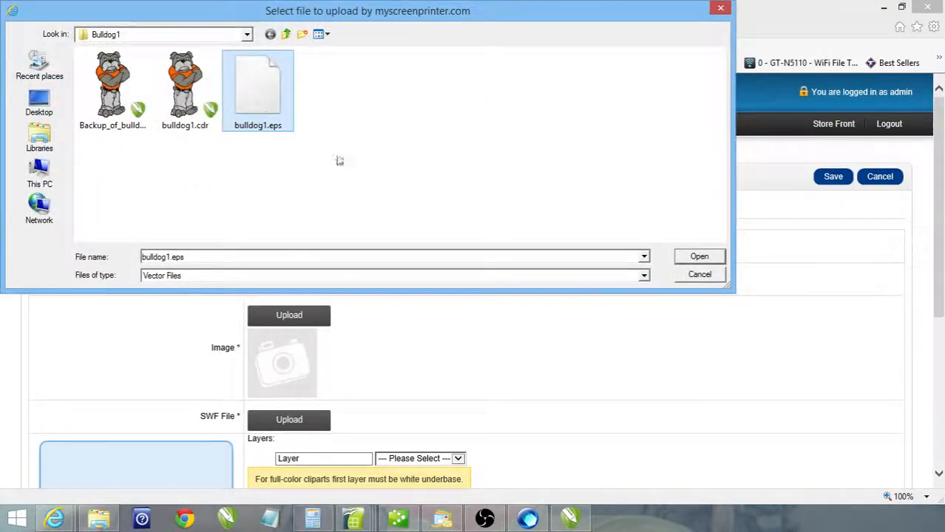
click(699, 256)
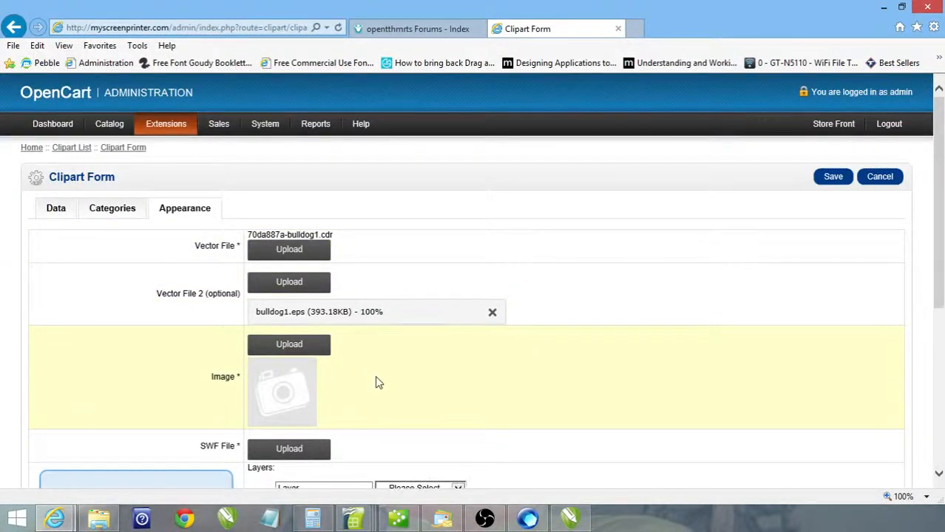
Step: Upload bulldog1.jpg as the clipart's image and bulldog1.swf as its SWF file
click(306, 344)
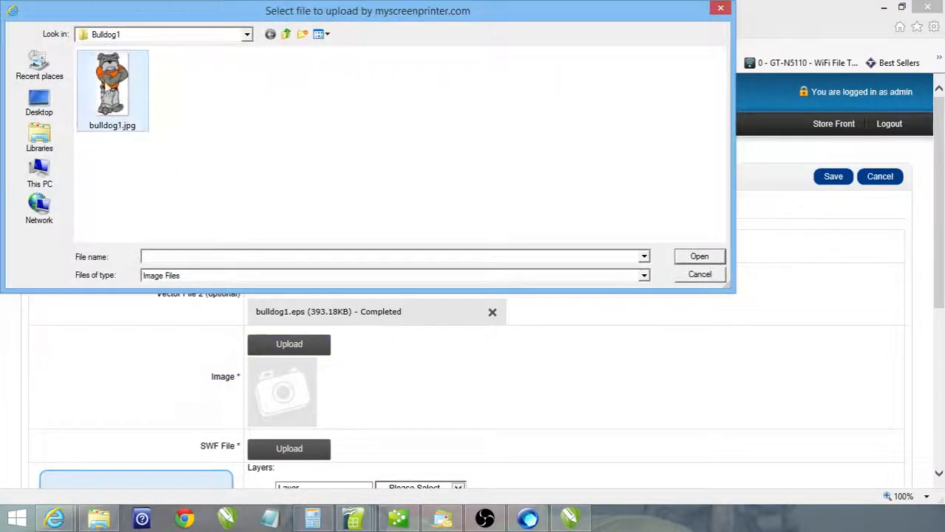
click(113, 88)
click(695, 257)
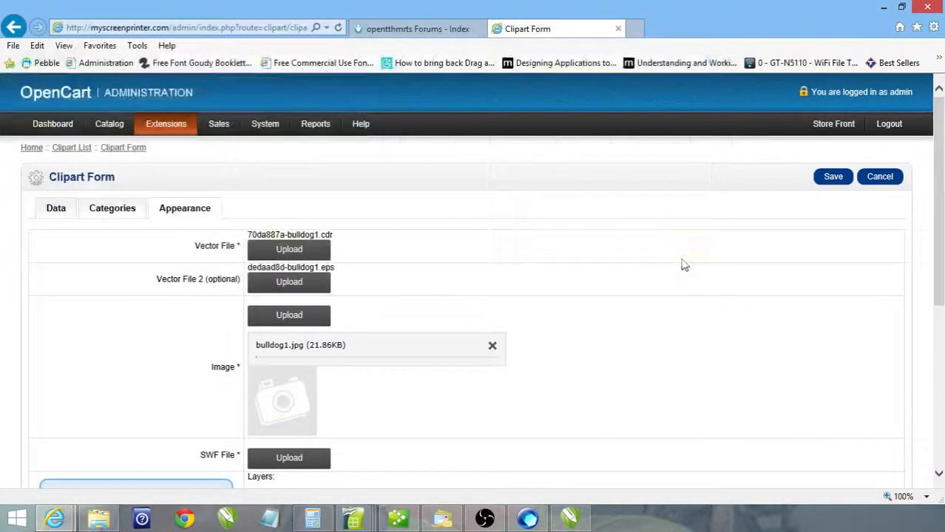
click(290, 420)
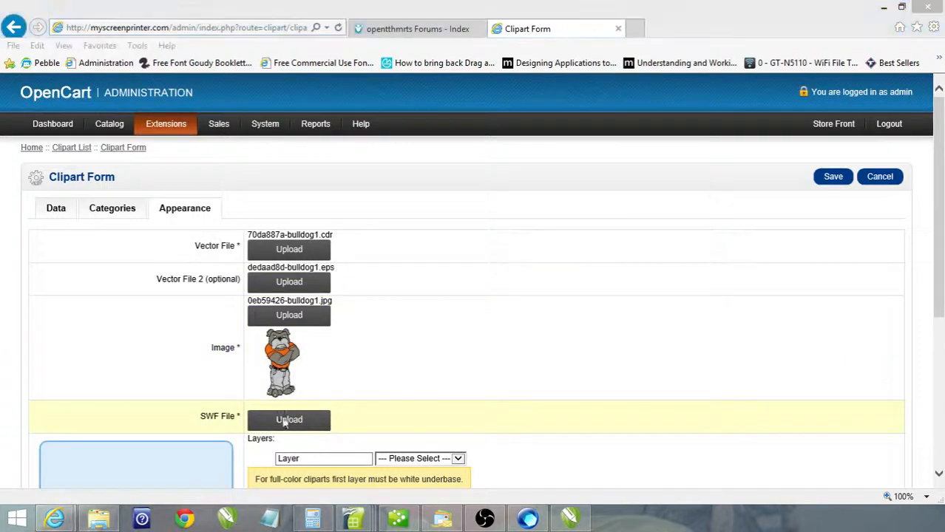
click(113, 88)
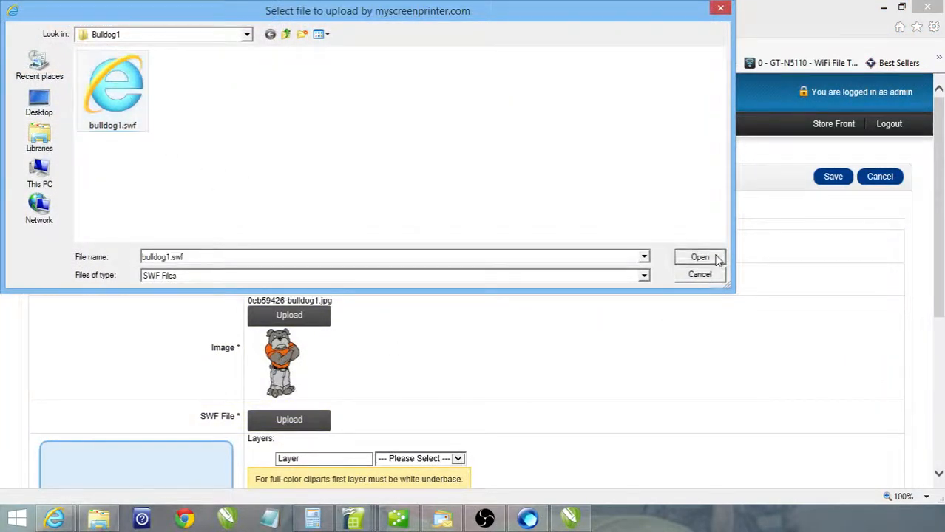
click(699, 257)
Step: Set the first clipart layer's colour to White and name the layer UBase
scroll(776, 369, down, 3)
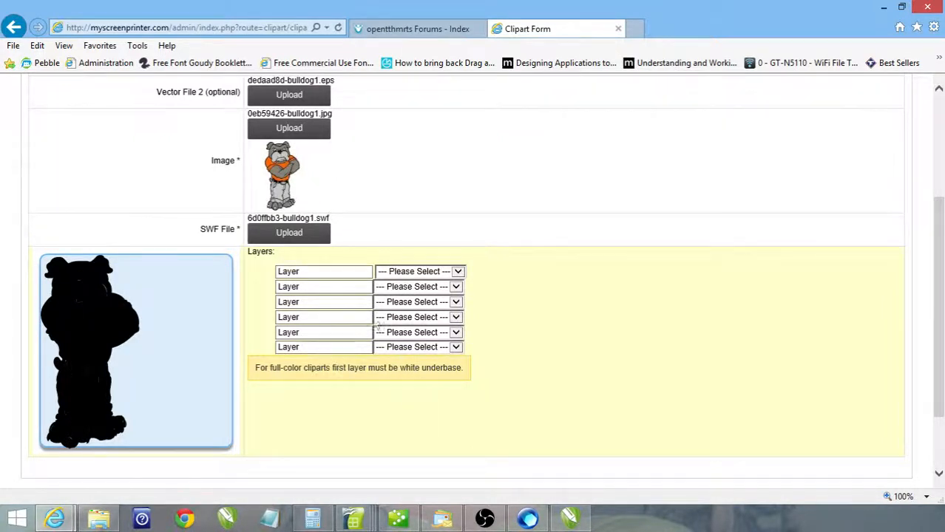
click(459, 272)
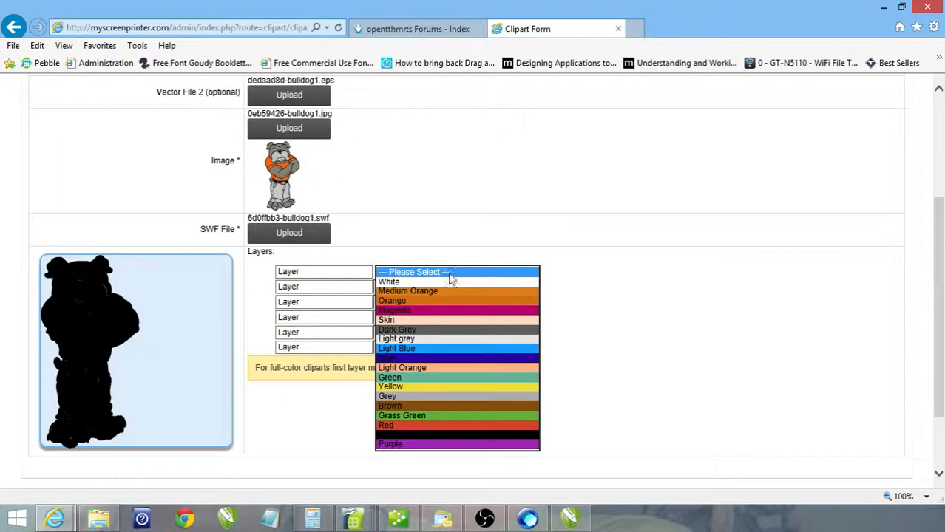
click(391, 284)
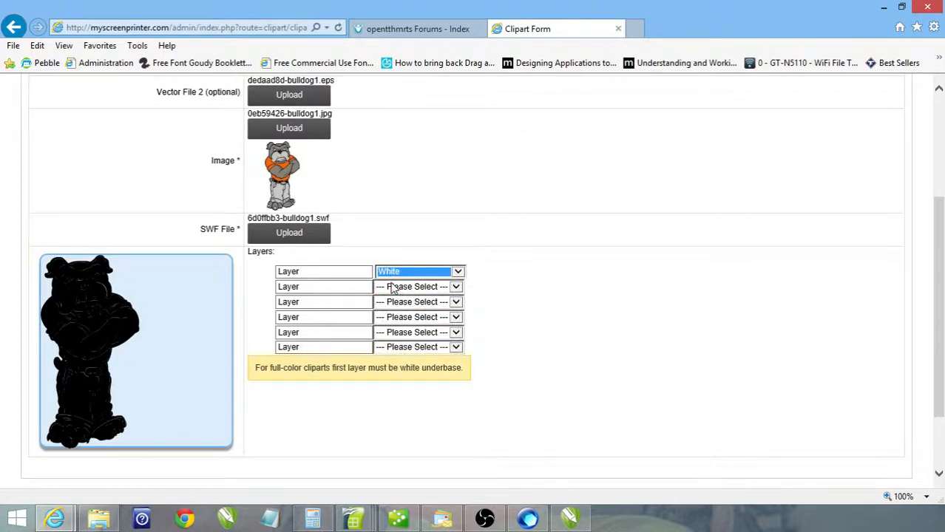
double_click(320, 271)
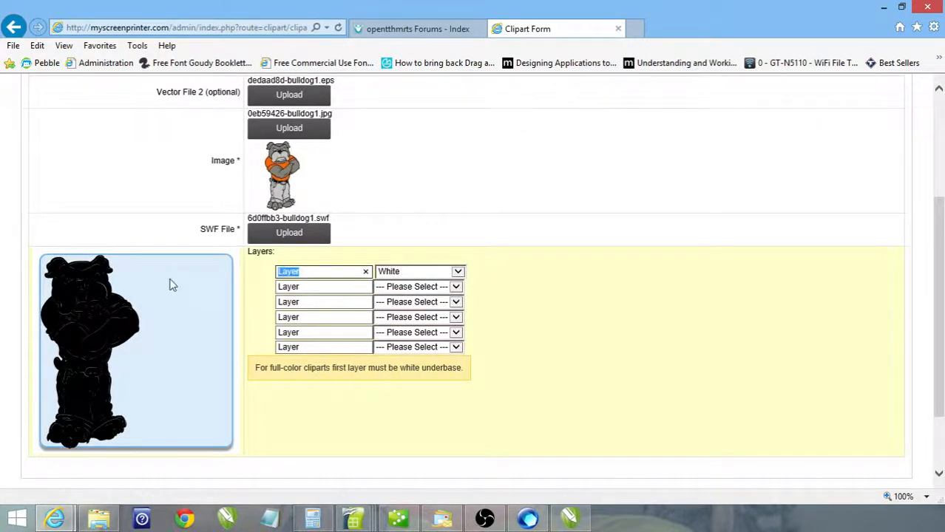
text(UBase)
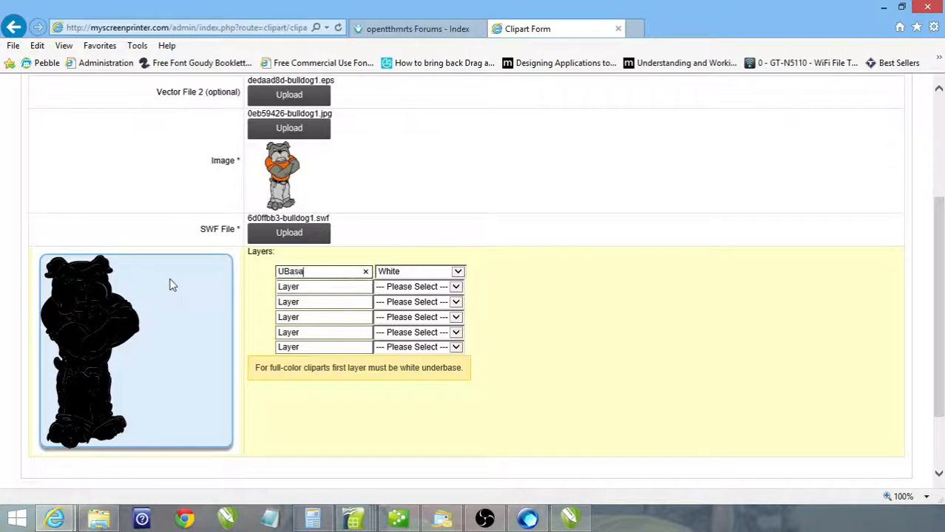
Step: Set the second clipart layer's colour to black and name the layer Outline
click(456, 287)
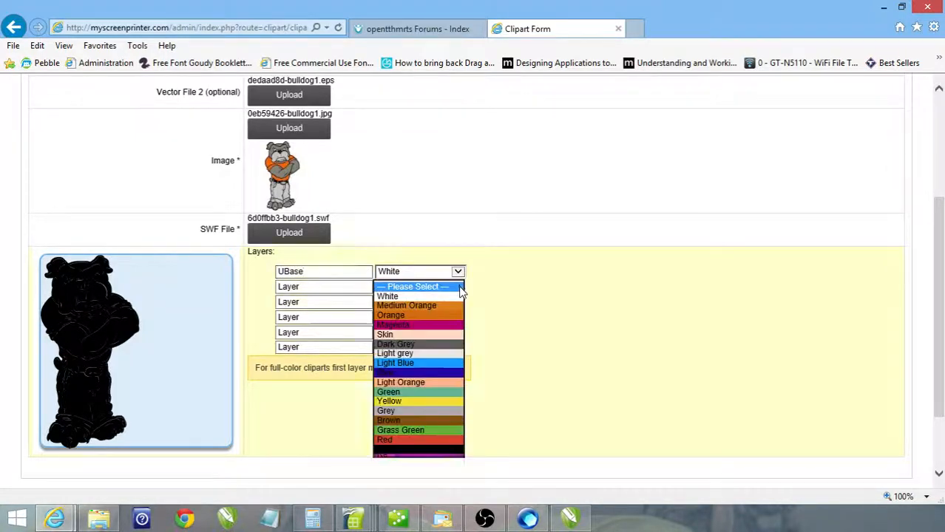
click(390, 449)
click(322, 287)
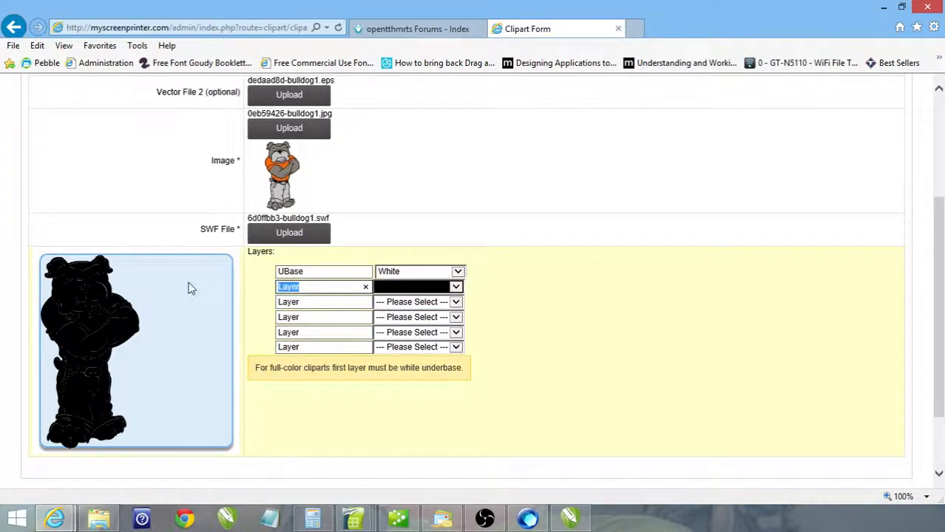
text(Outlin)
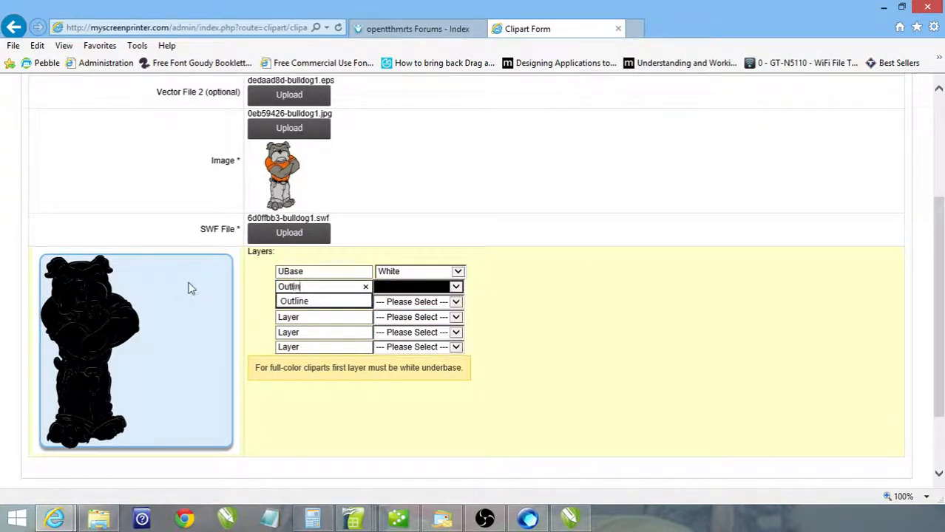
text(e)
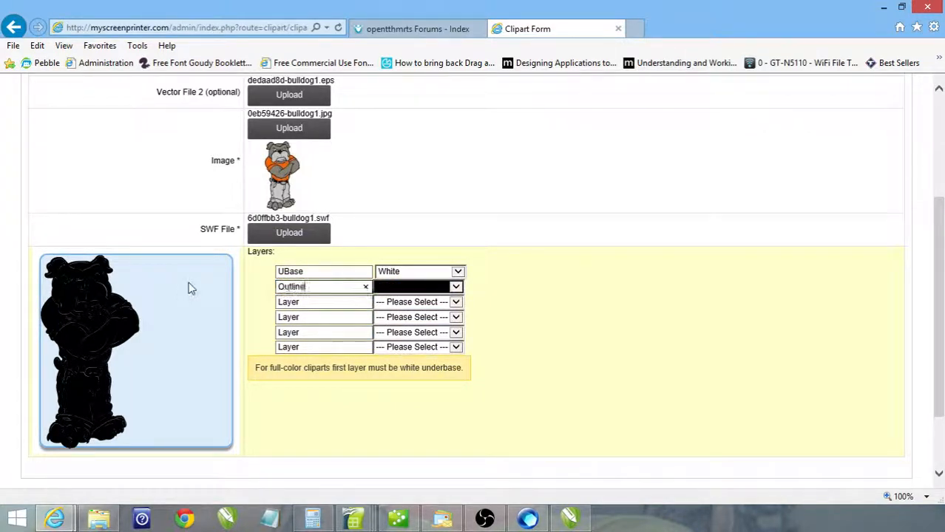
Step: Set the third clipart layer's colour to Orange and name the layer Shirt
click(456, 302)
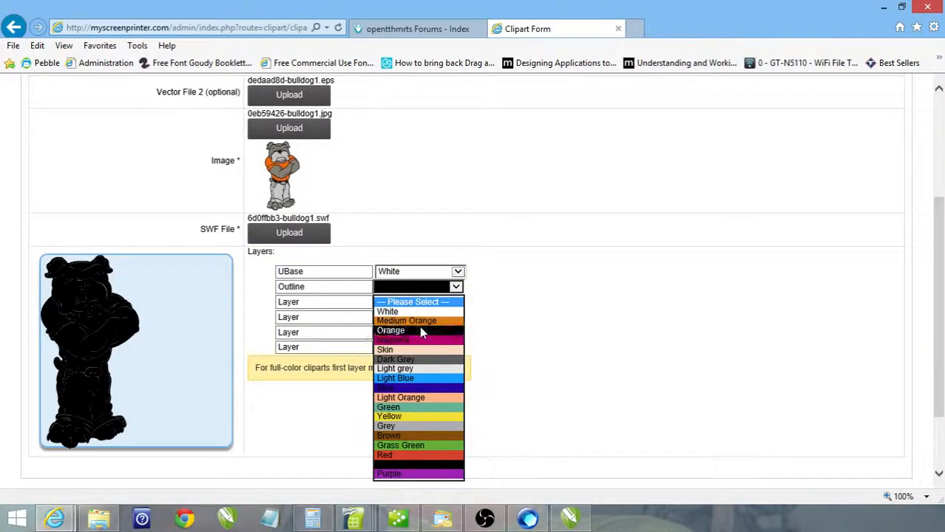
click(421, 331)
double_click(326, 302)
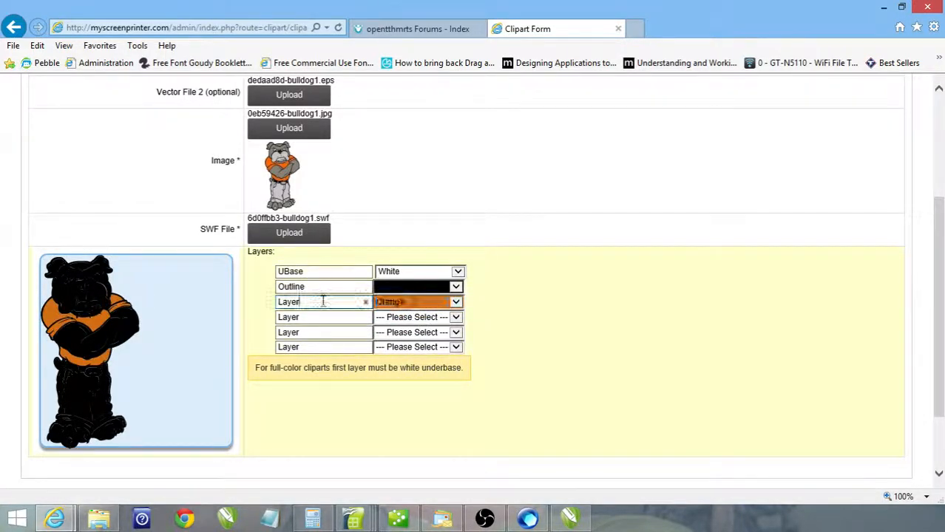
text(Shirt)
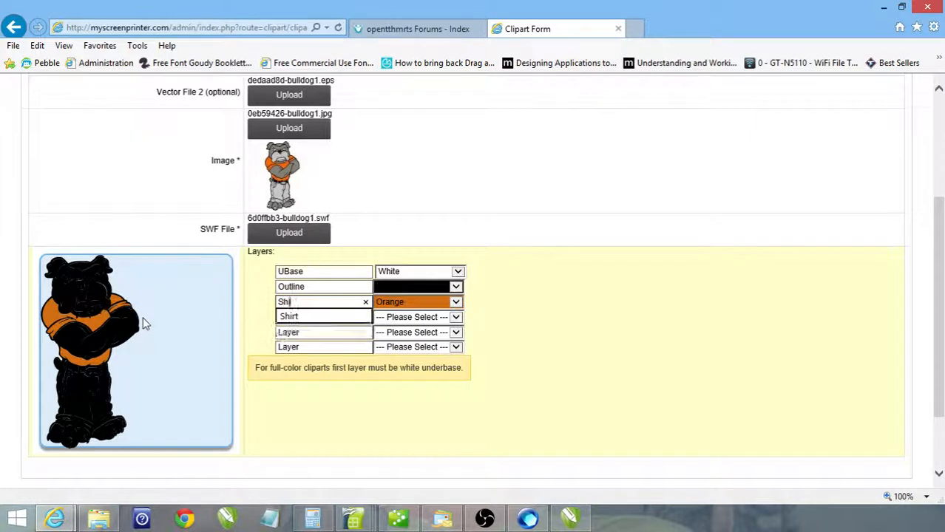
Step: Set the fourth clipart layer's colour to Grey
click(456, 317)
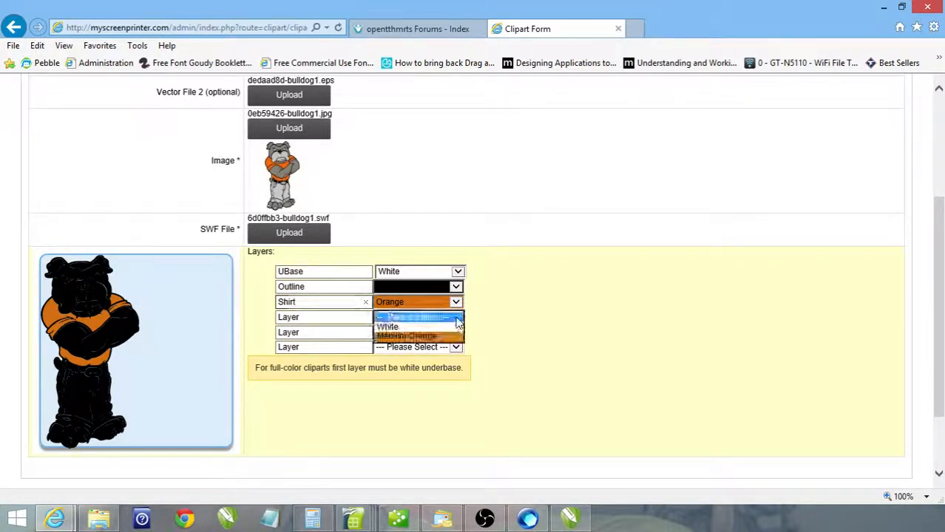
click(408, 327)
click(456, 317)
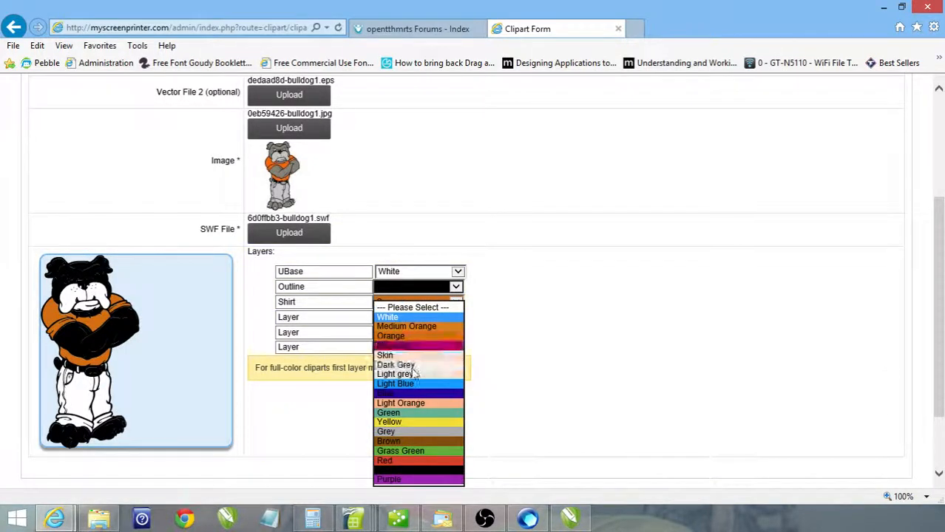
click(408, 432)
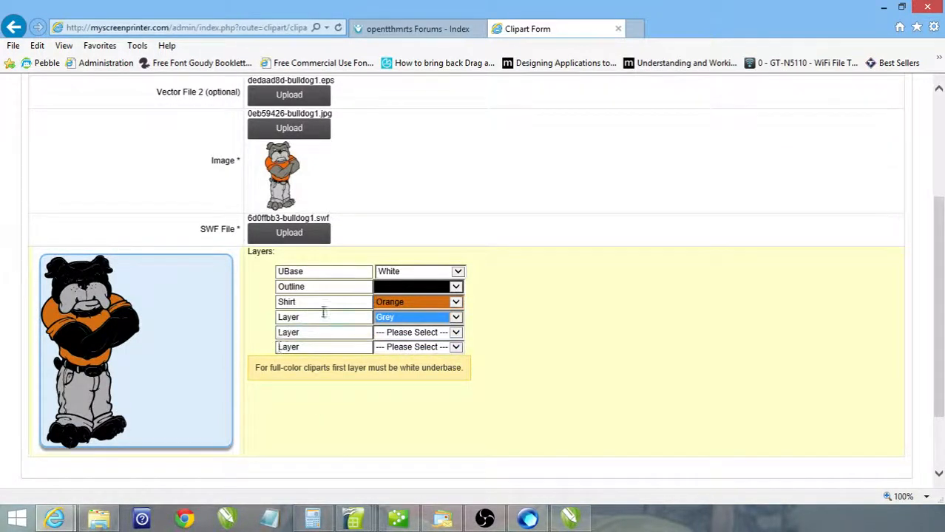
drag(316, 302, 226, 305)
text(Pan)
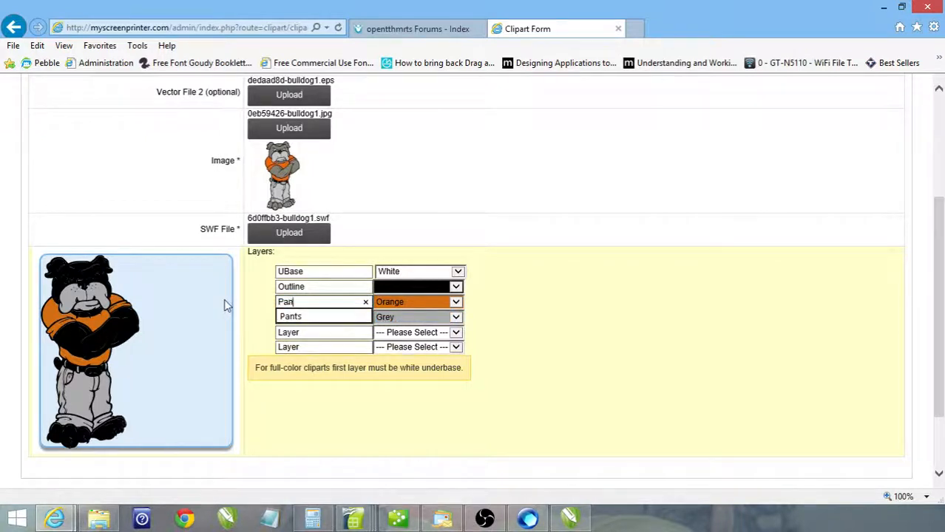
text(ts)
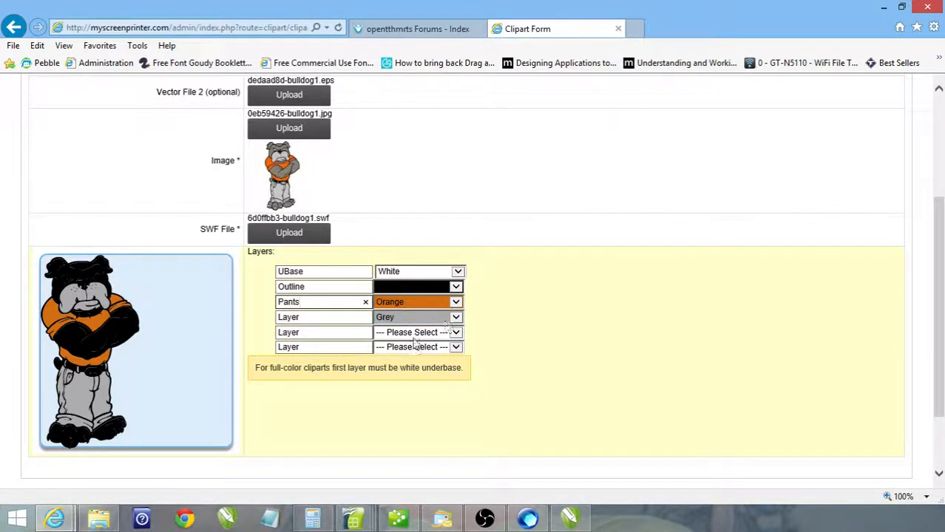
double_click(314, 303)
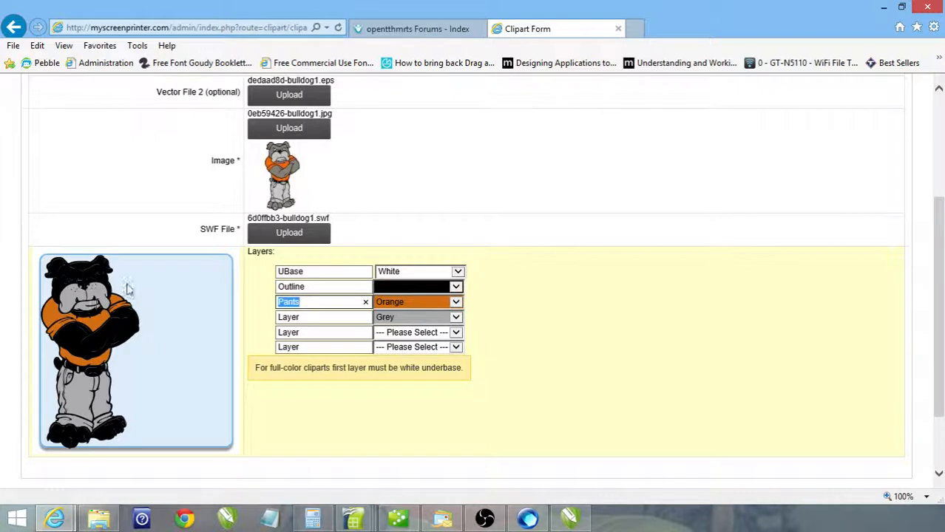
text(Shirt)
Step: Name the fourth clipart layer Pants
click(347, 317)
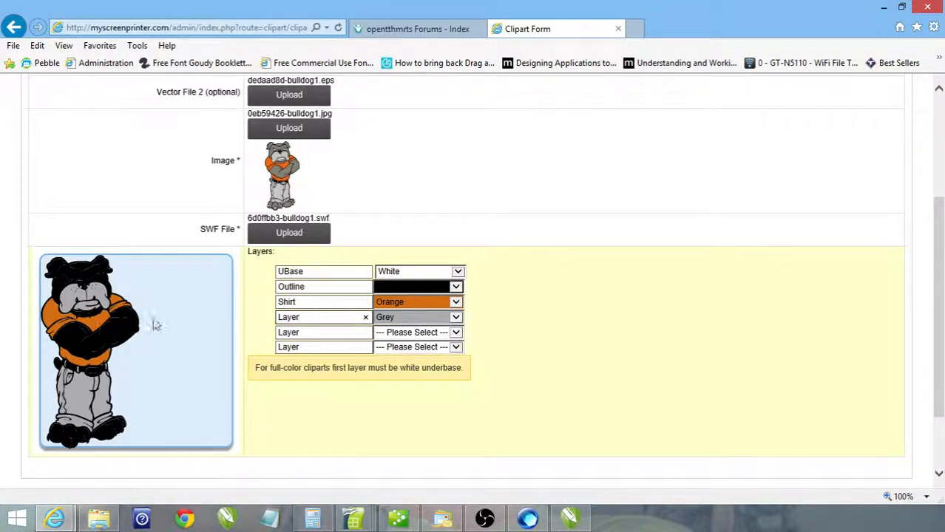
double_click(316, 316)
text(Pants)
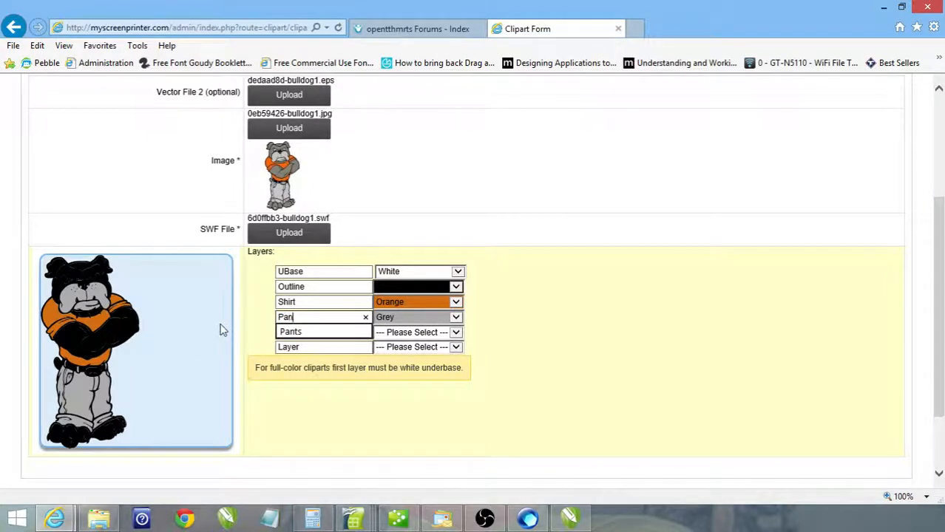
Step: Set the fifth clipart layer's colour to White and name the layer Eyes
click(455, 333)
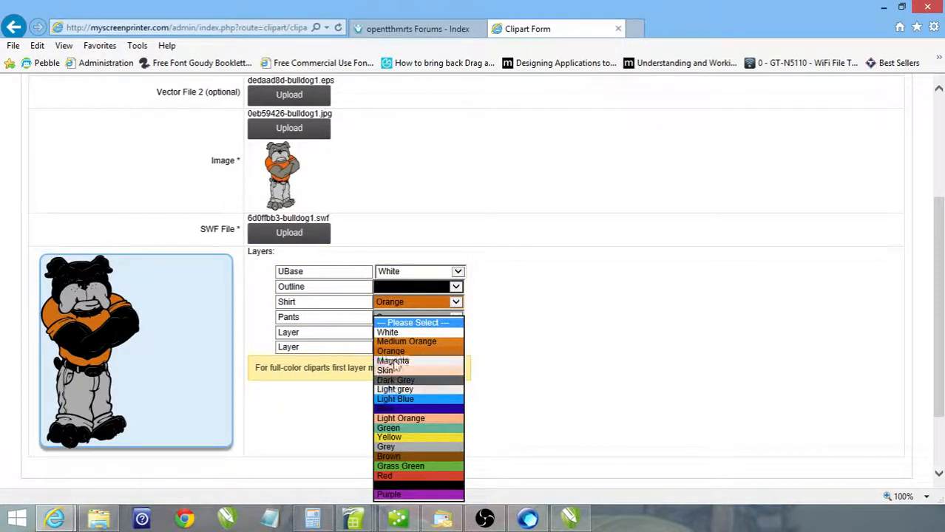
click(400, 334)
double_click(332, 334)
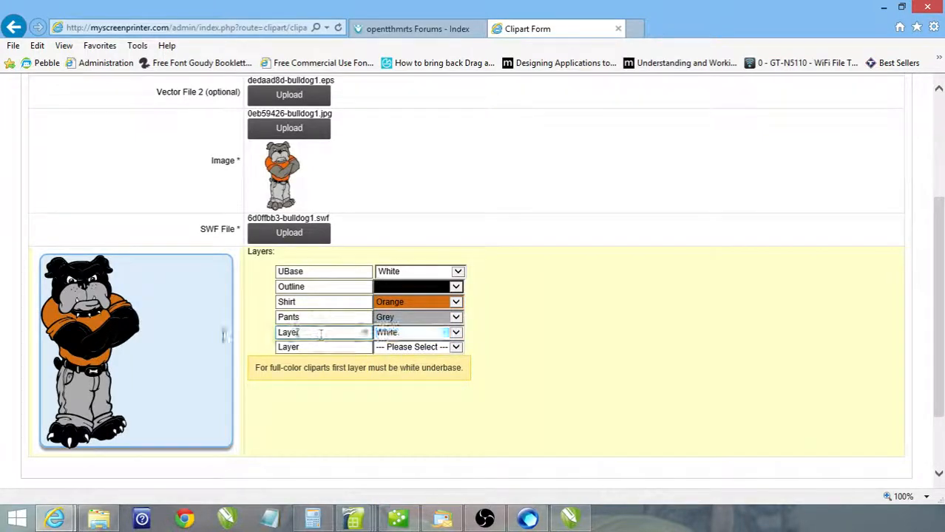
text(Eyes)
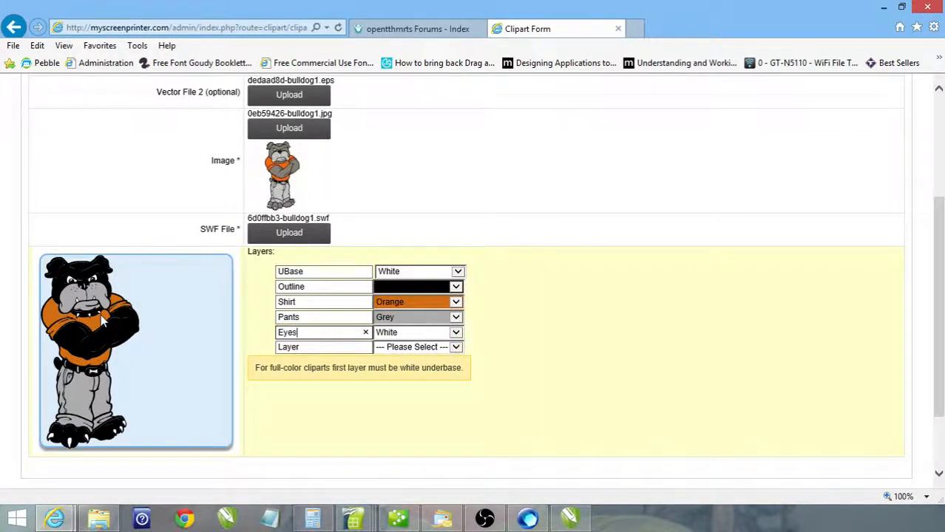
Step: Name the sixth clipart layer Arms with the colour Dark Grey, and save the clipart
click(455, 347)
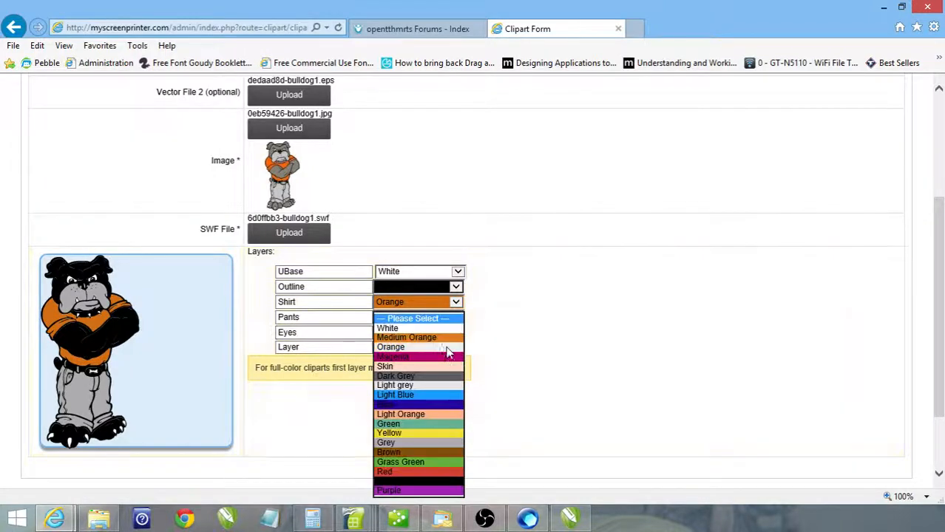
click(390, 443)
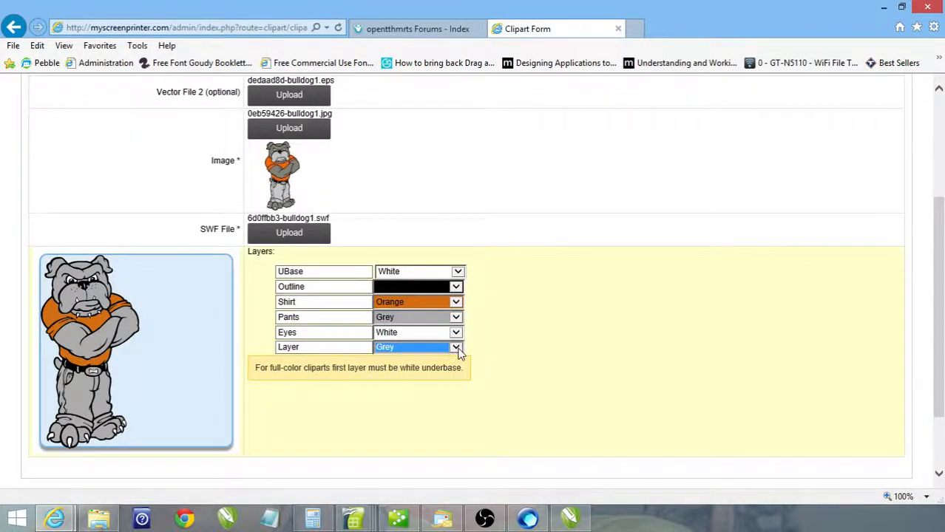
key(shift+Tab)
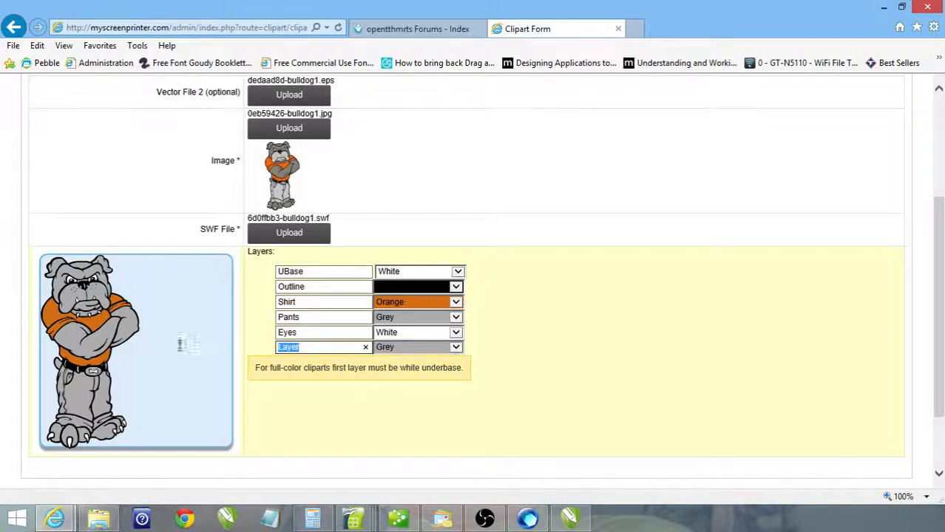
text(Arms)
click(457, 348)
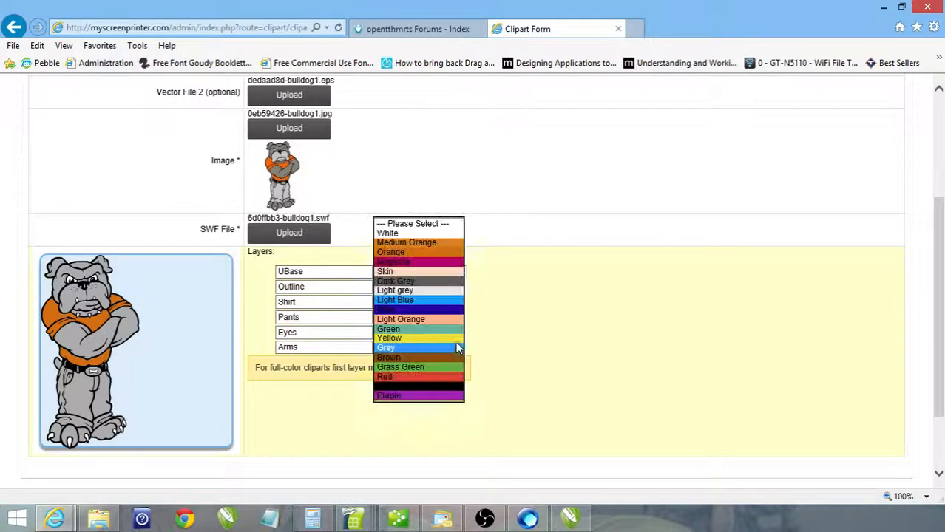
click(412, 283)
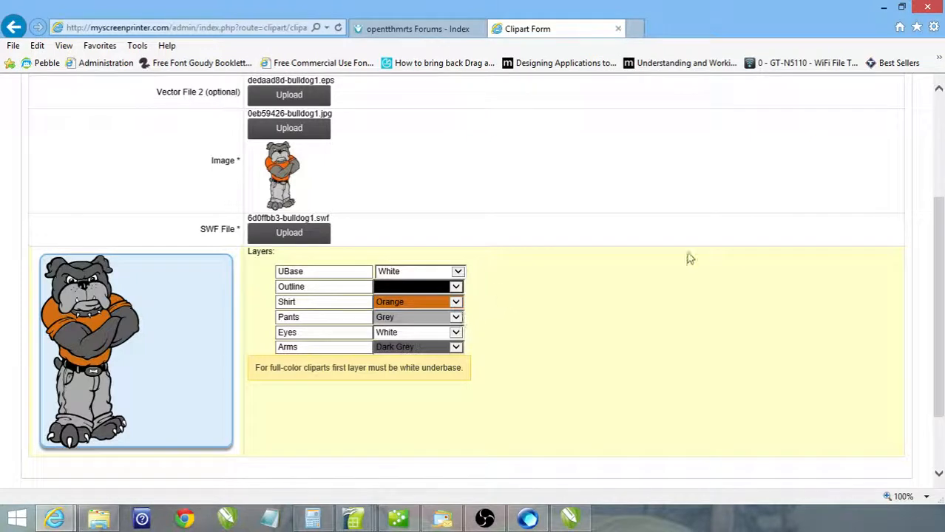
scroll(689, 255, up, 3)
click(834, 116)
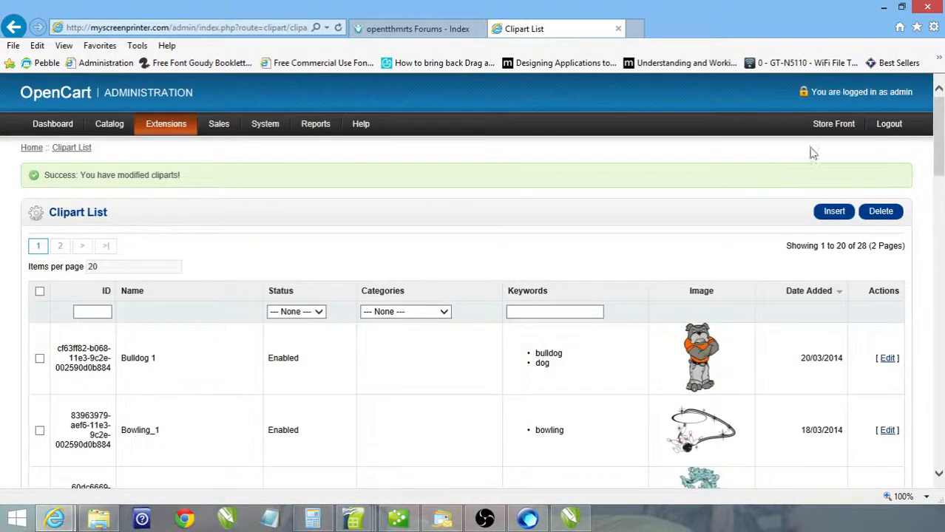
Step: Open the store front's design studio and change the T-shirt's product colour to golden yellow
click(834, 125)
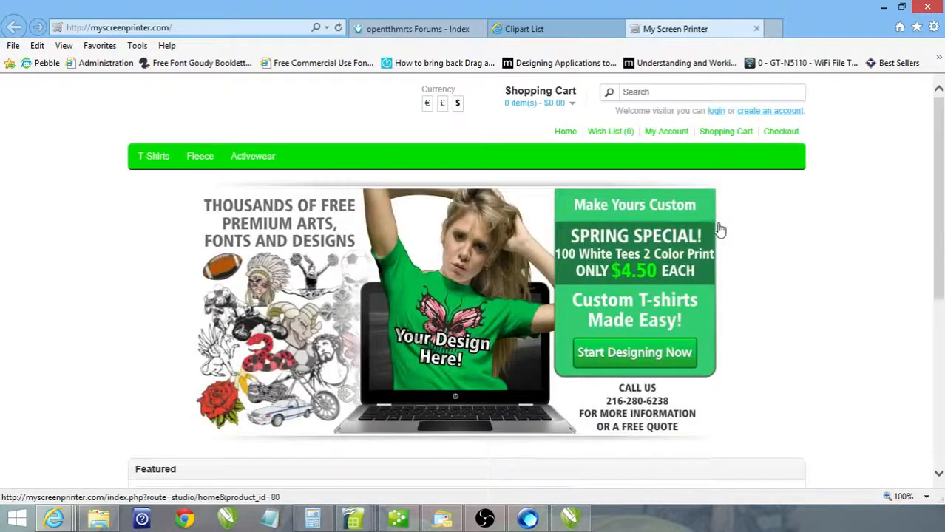
click(642, 355)
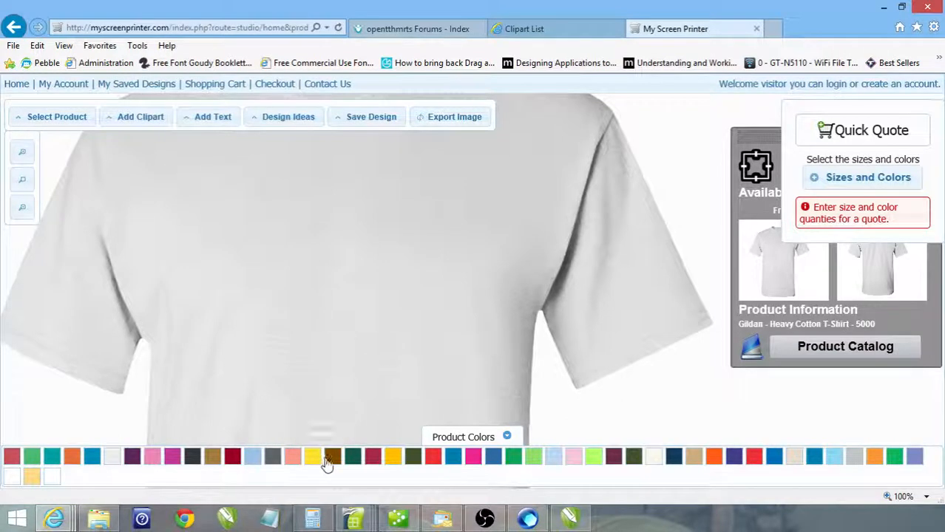
click(393, 456)
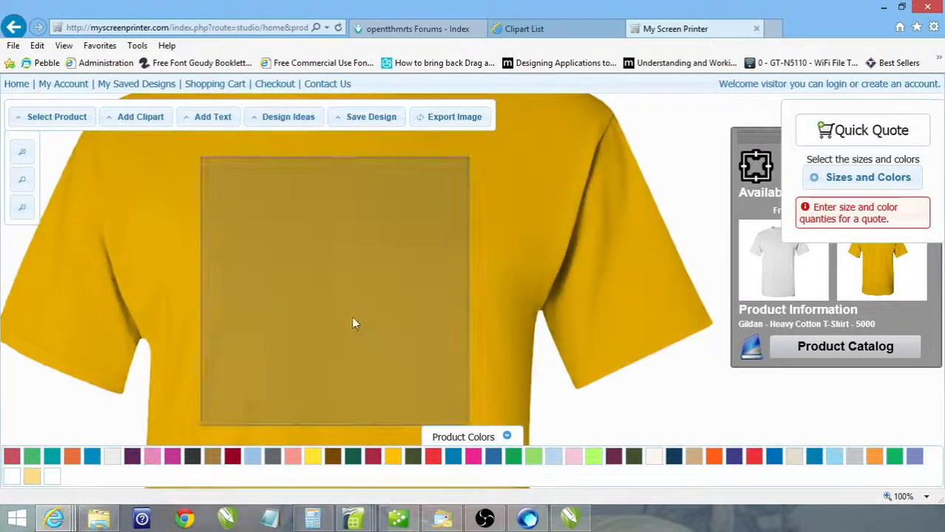
Step: Add the bulldog clipart to the front of the T-shirt and move its colour management window clear of the artwork
scroll(340, 306, down, 3)
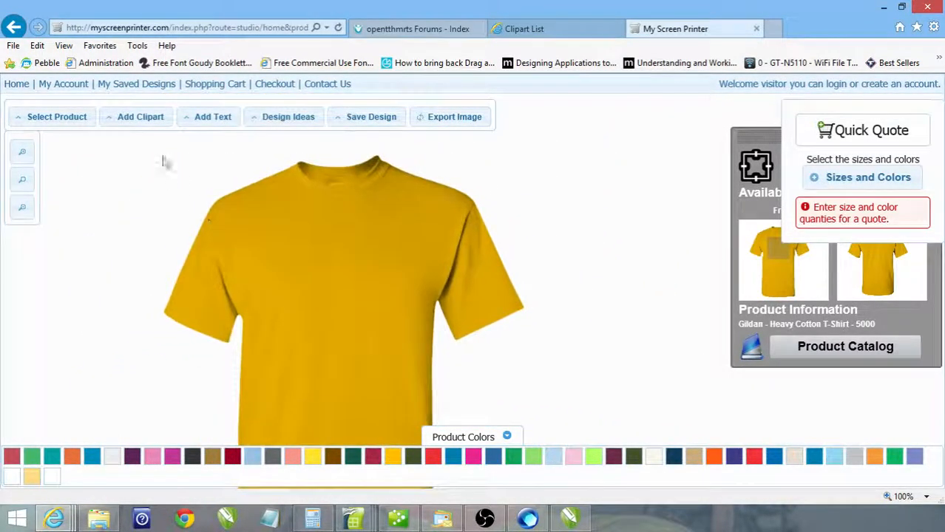
click(127, 121)
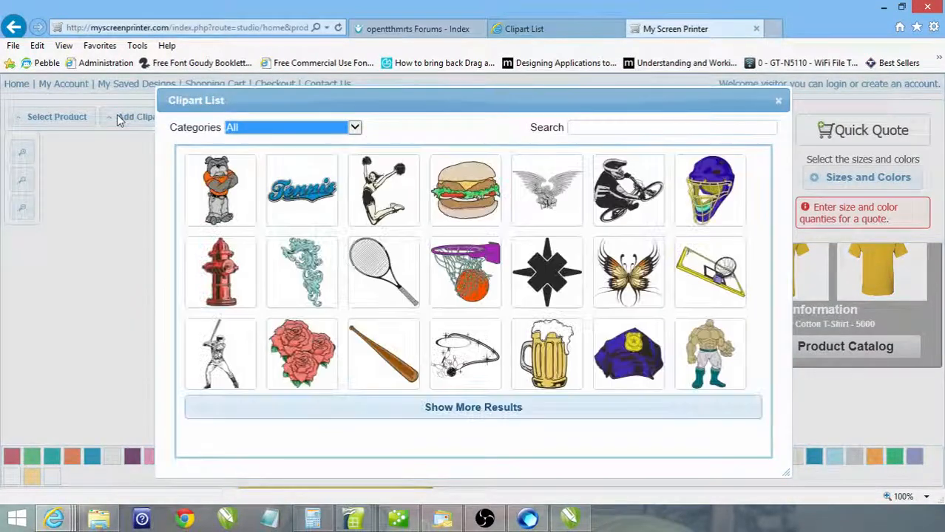
click(221, 191)
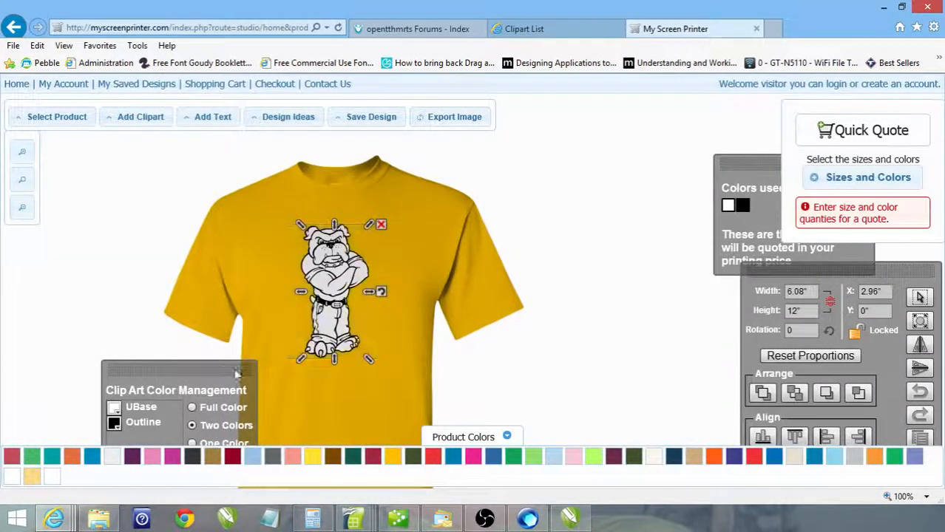
drag(237, 373, 578, 208)
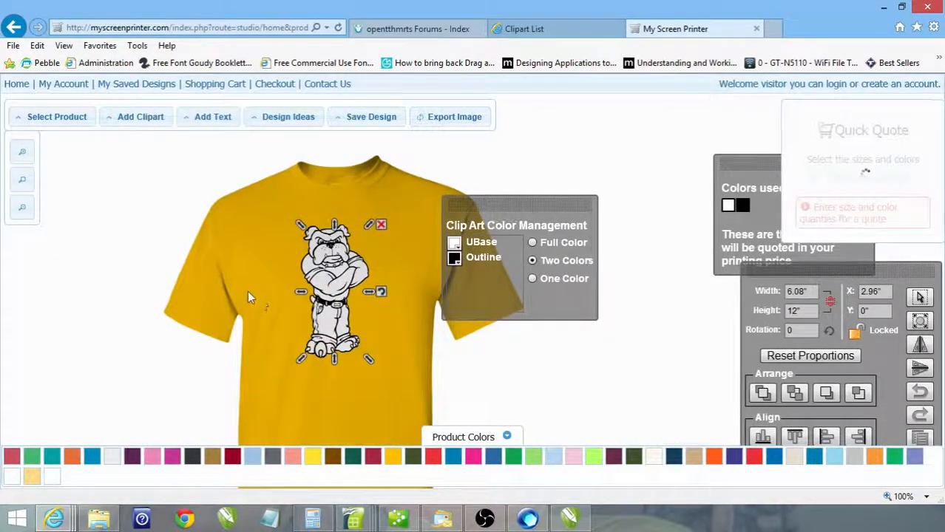
click(216, 286)
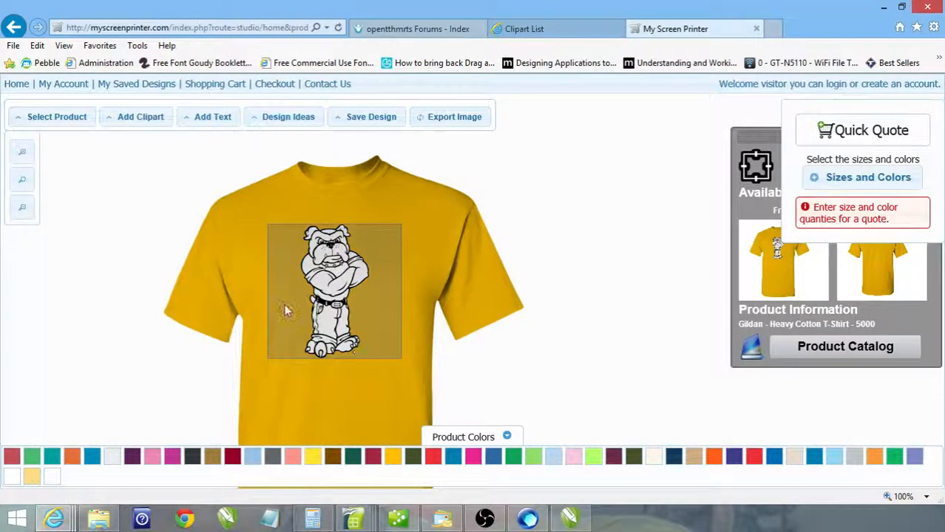
scroll(291, 308, up, 3)
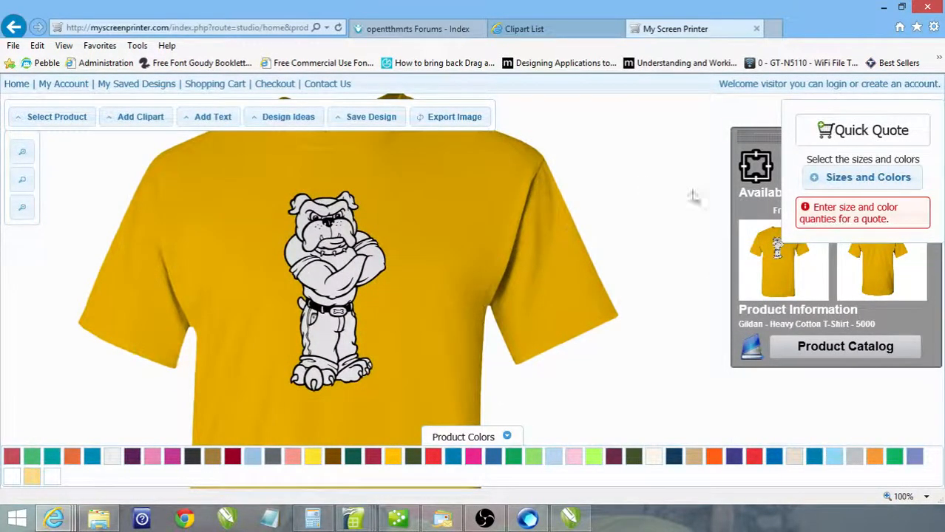
Step: Try the bulldog clipart as an inverted one-color design with a black outline
click(345, 279)
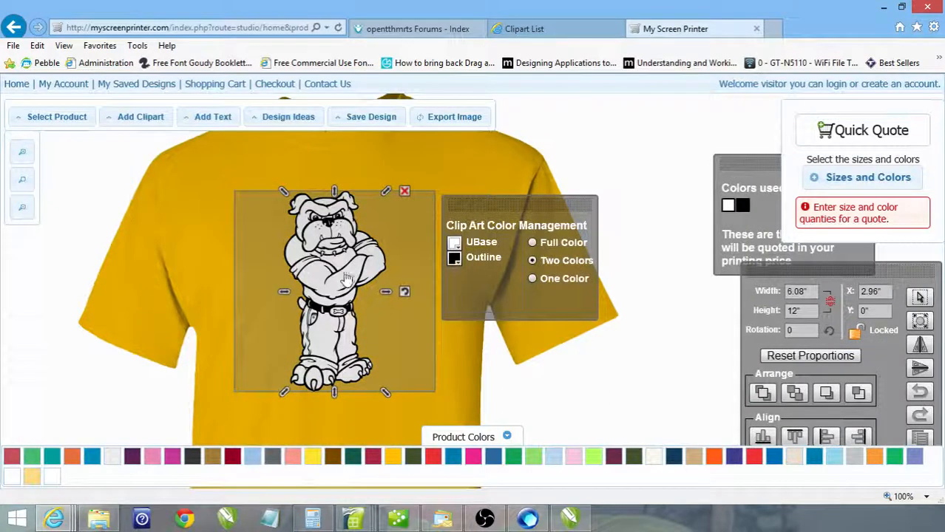
click(532, 278)
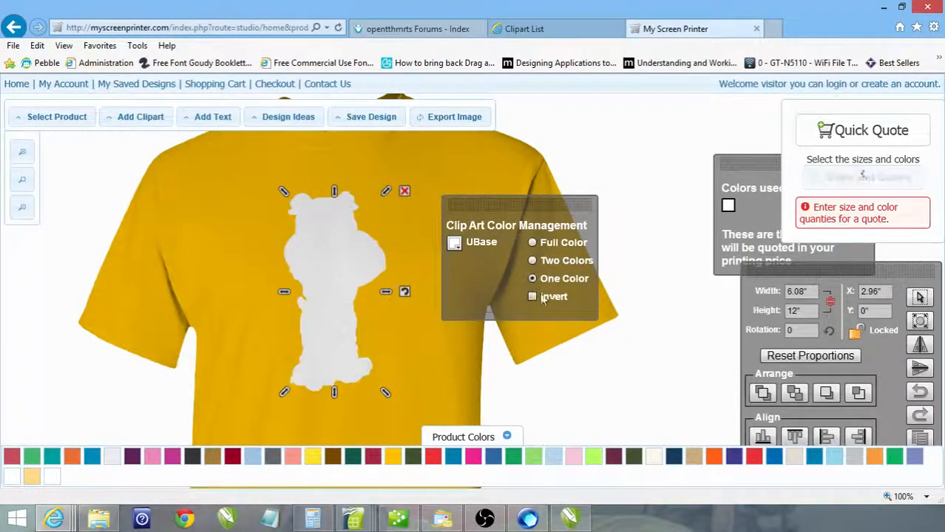
click(532, 296)
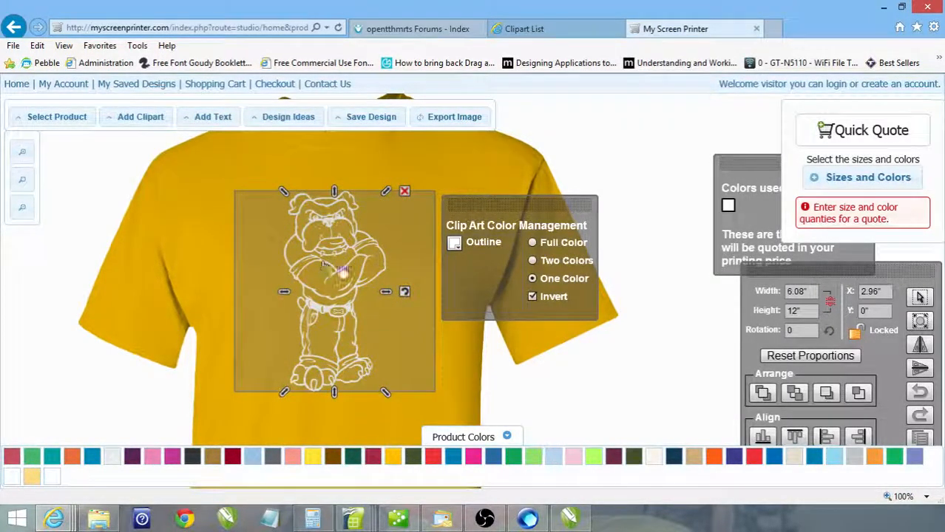
click(458, 245)
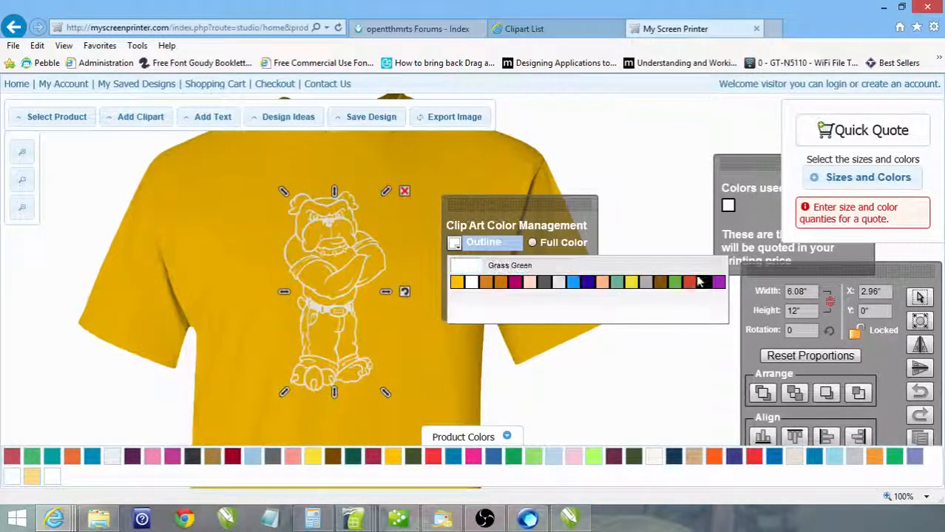
click(700, 282)
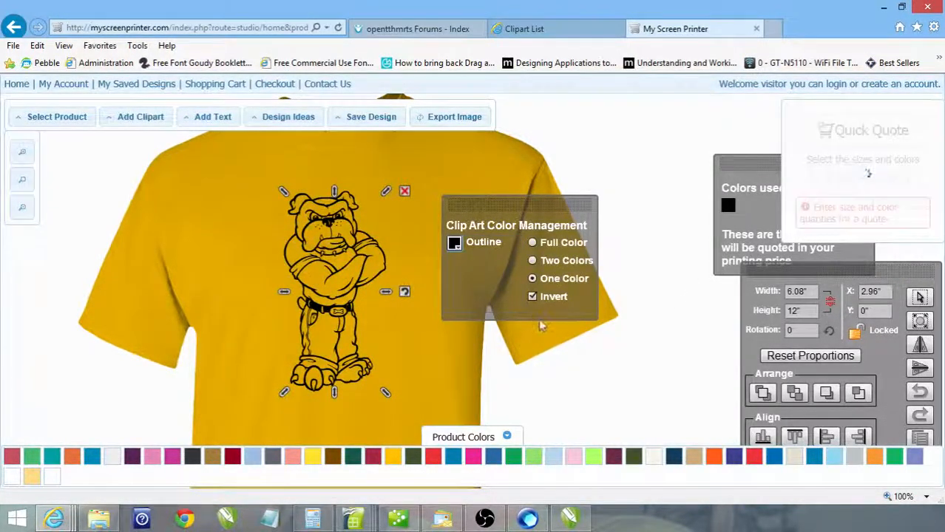
Step: Switch the bulldog clipart to Full Color, move the used-colors window clear of the quote area, and deselect the artwork
drag(764, 164, 682, 116)
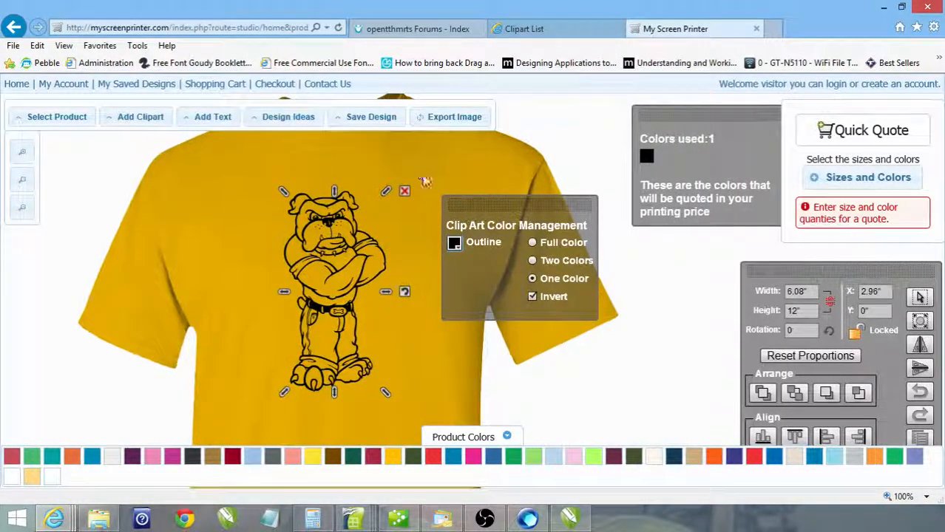
click(532, 243)
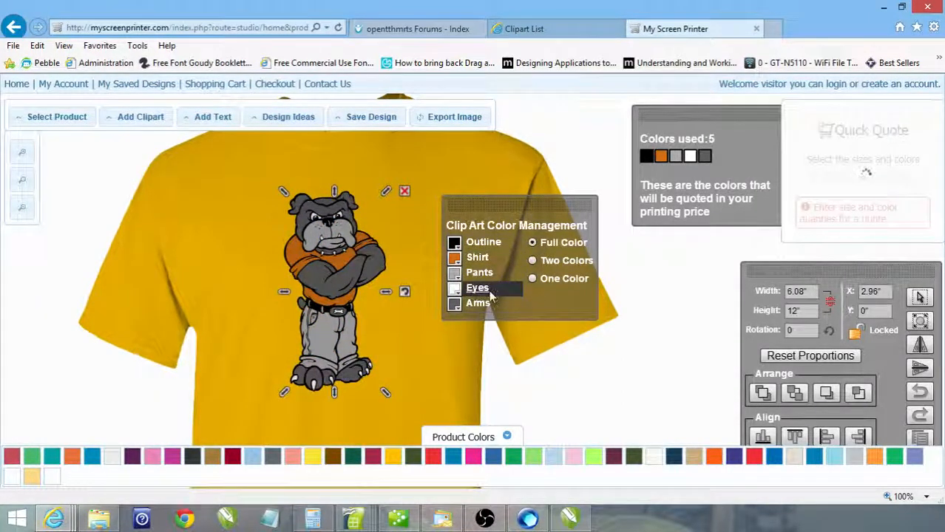
click(445, 386)
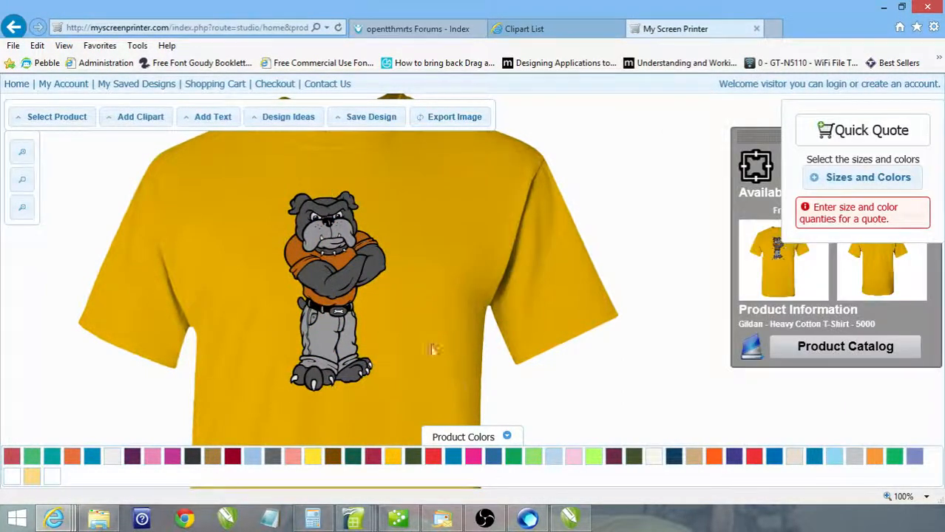